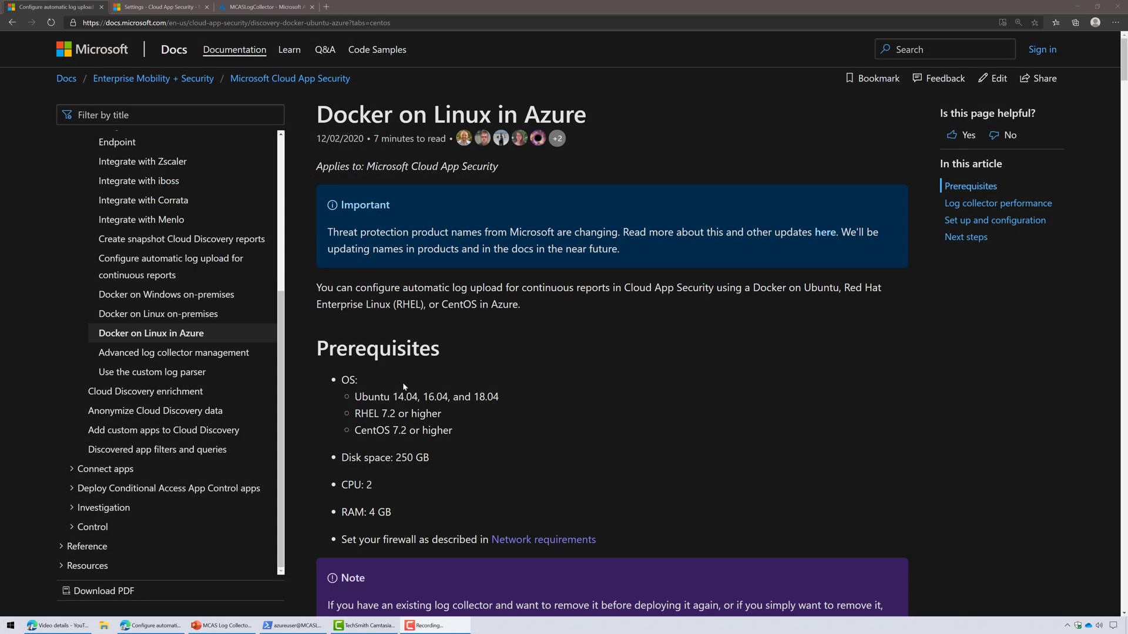
Compare the Docker on-premises and Azure articles, noting that a user must be signed in.
{"action": "left_click", "coordinate": [190, 296]}
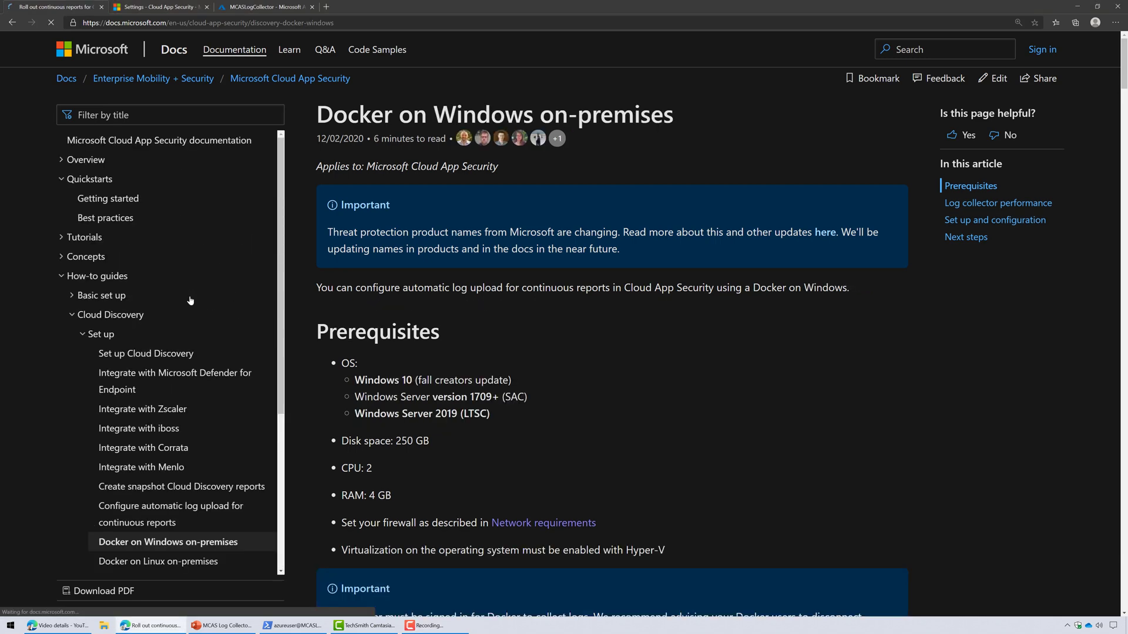
{"action": "left_click", "coordinate": [174, 565]}
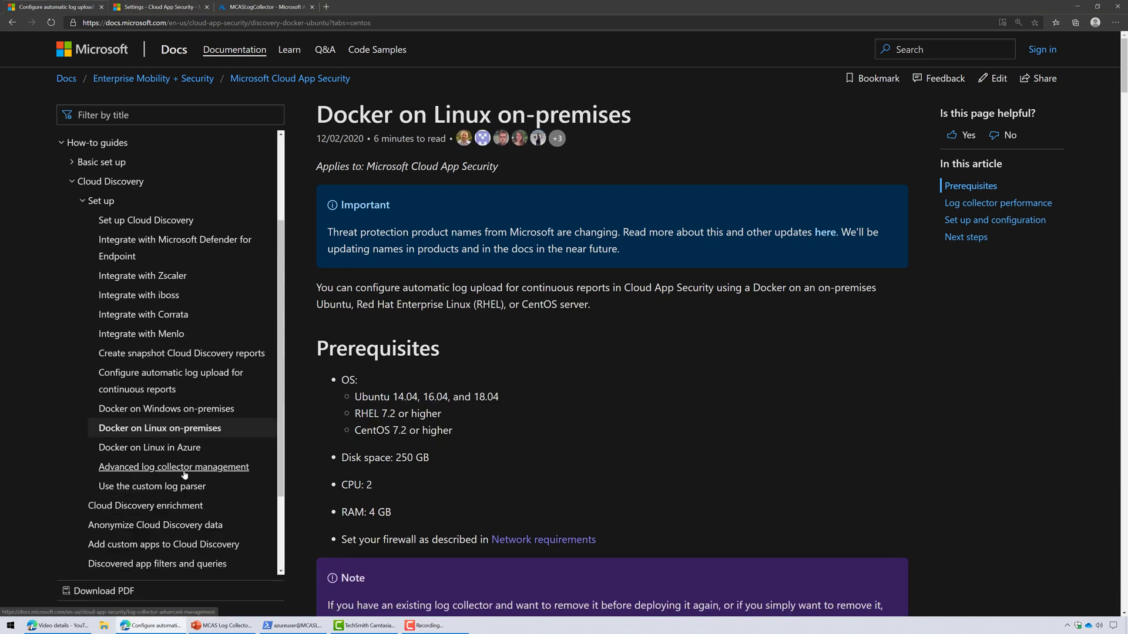
{"action": "left_click", "coordinate": [180, 453]}
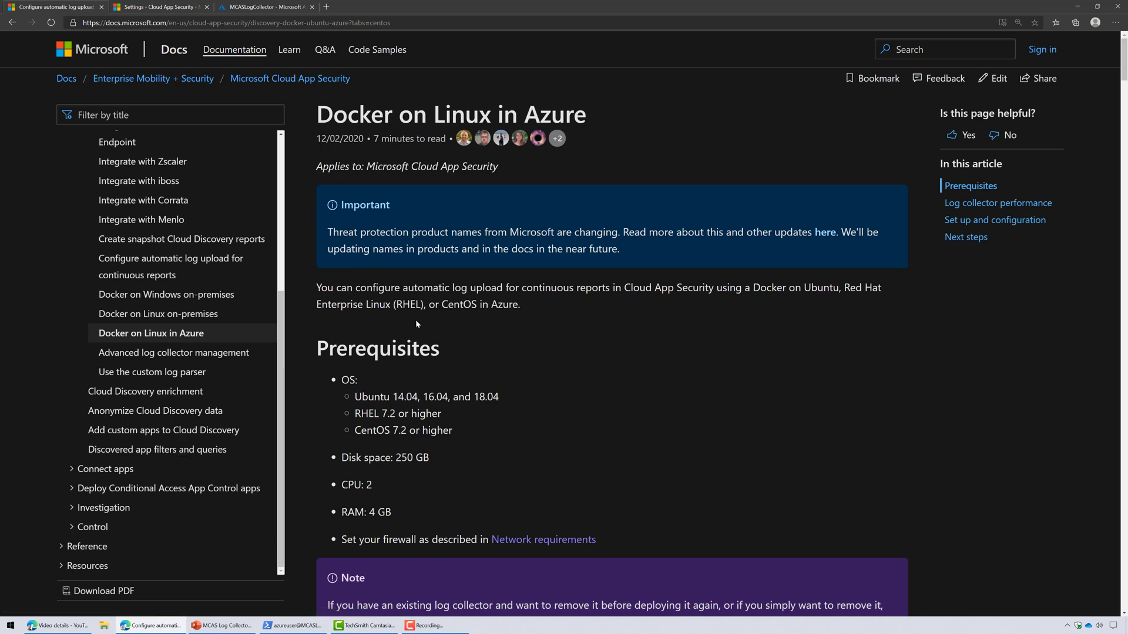
{"action": "scroll", "coordinate": [581, 370], "scroll_direction": "down", "scroll_amount": 1}
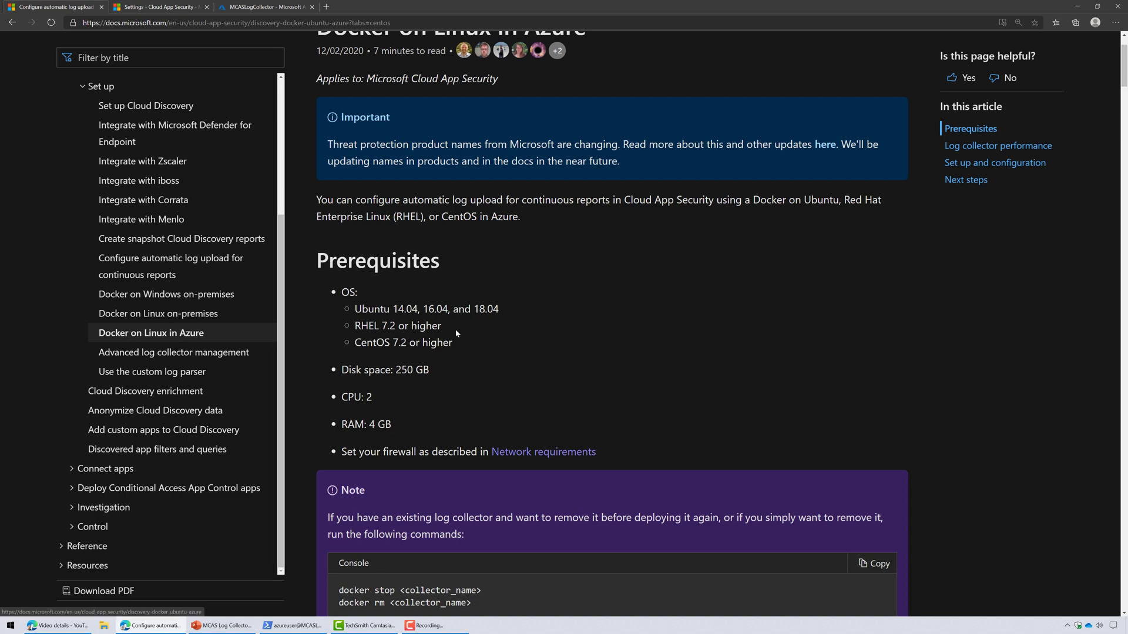
{"action": "left_click", "coordinate": [225, 296]}
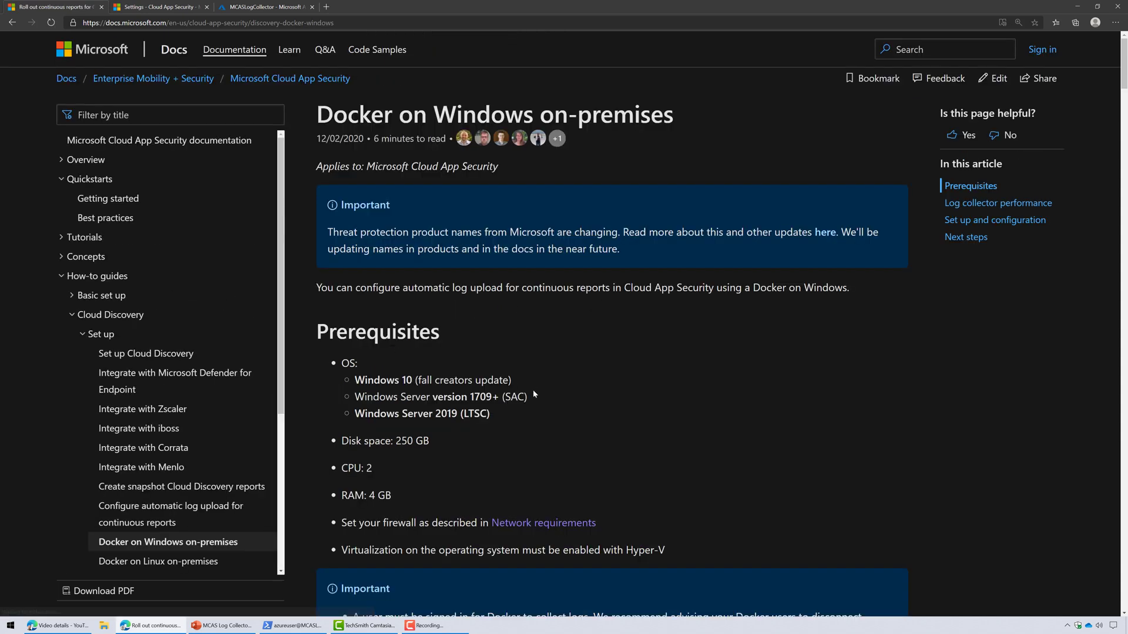
{"action": "scroll", "coordinate": [558, 423], "scroll_direction": "down", "scroll_amount": 7}
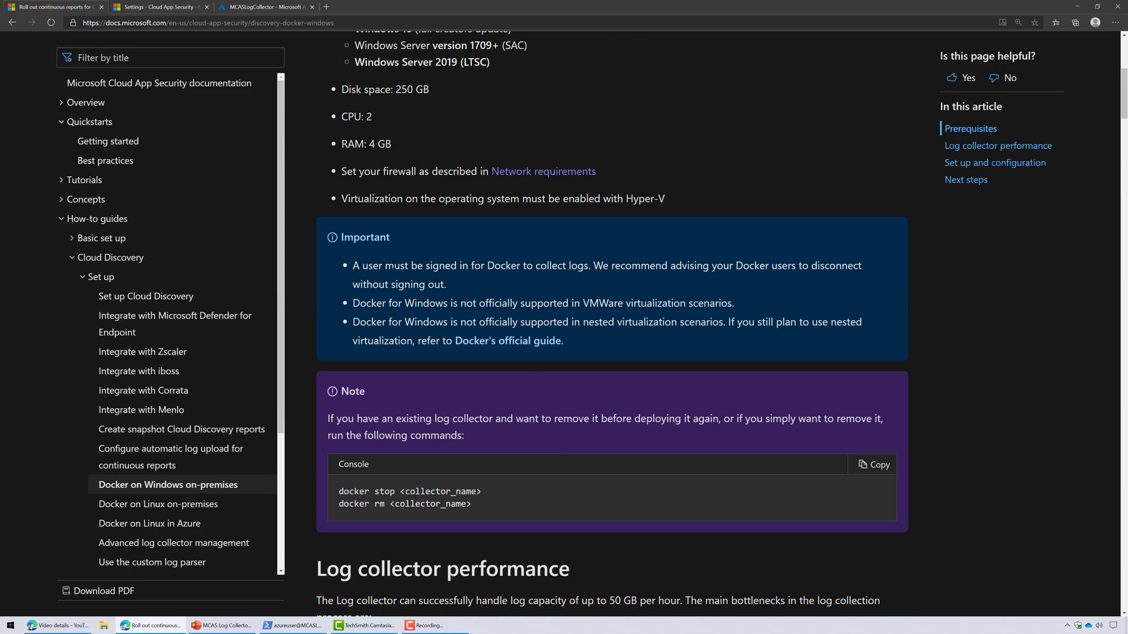
{"action": "left_click_drag", "start_coordinate": [380, 265], "coordinate": [635, 282]}
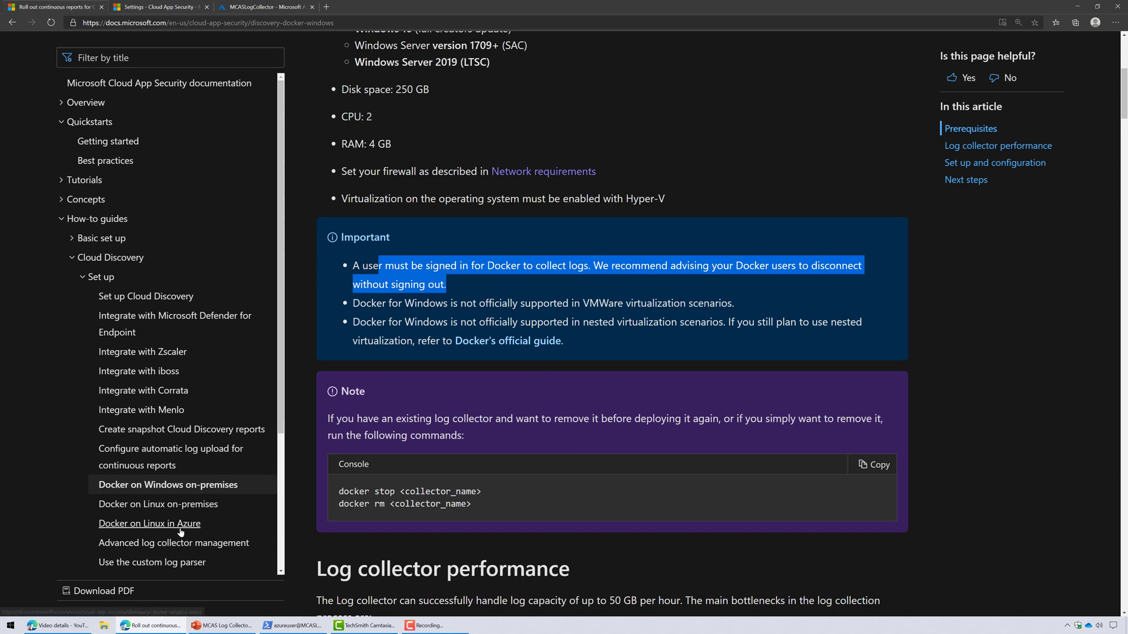
Scroll the Docker on Linux in Azure article to Step 2, deploying the machine in Azure.
{"action": "left_click", "coordinate": [150, 524]}
{"action": "scroll", "coordinate": [515, 474], "scroll_direction": "down", "scroll_amount": 15}
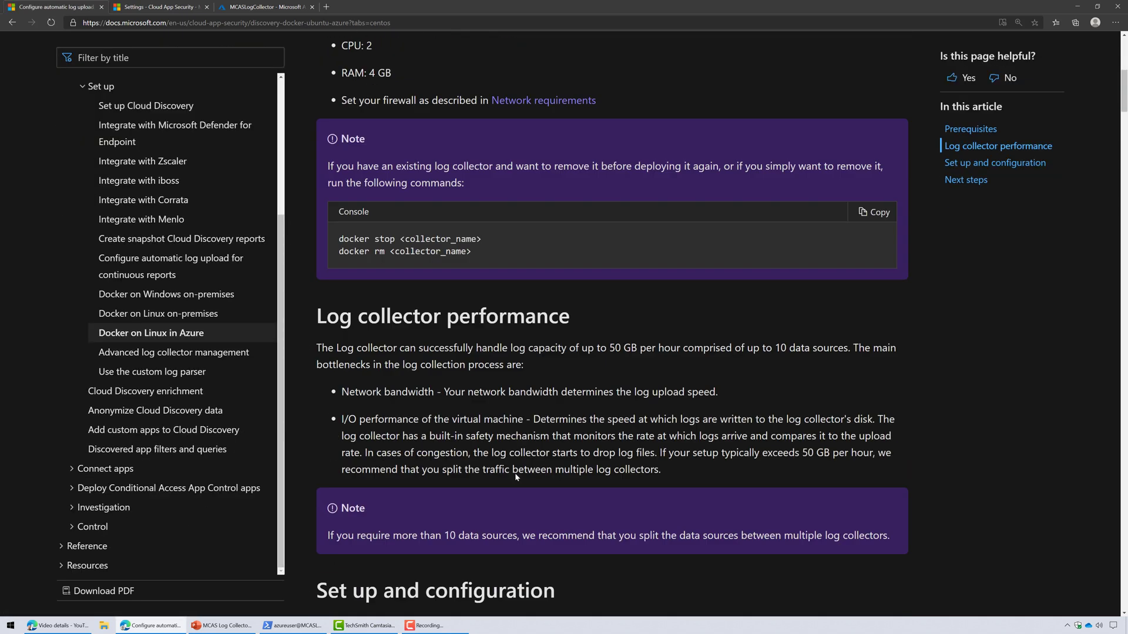
{"action": "scroll", "coordinate": [516, 477], "scroll_direction": "down", "scroll_amount": 6}
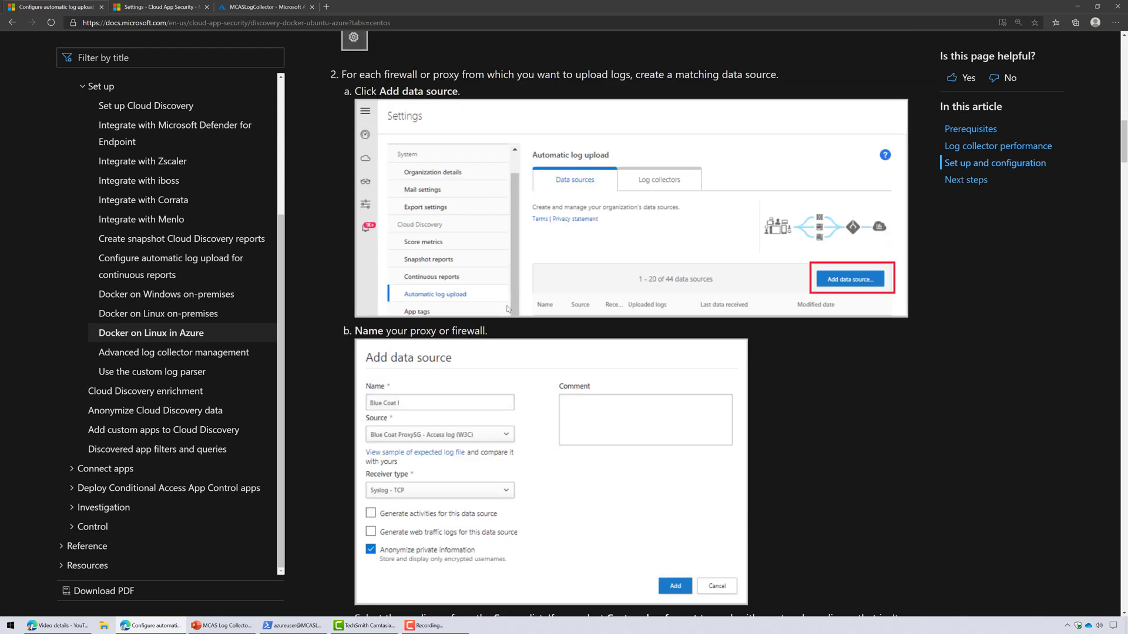
{"action": "scroll", "coordinate": [509, 524], "scroll_direction": "down", "scroll_amount": 12}
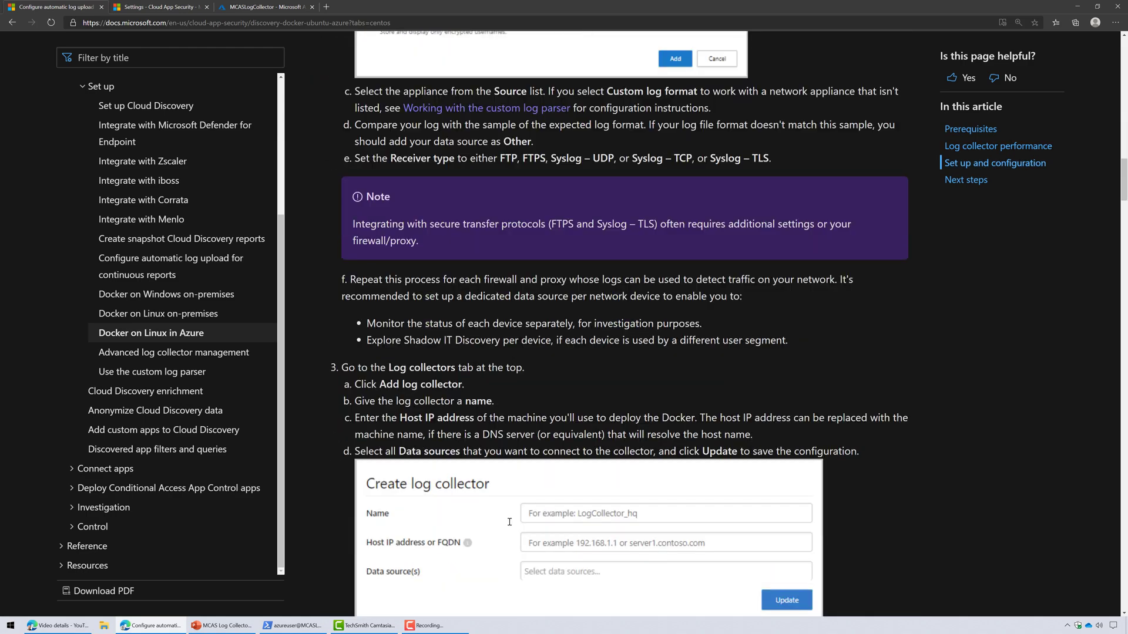
{"action": "scroll", "coordinate": [509, 521], "scroll_direction": "down", "scroll_amount": 15}
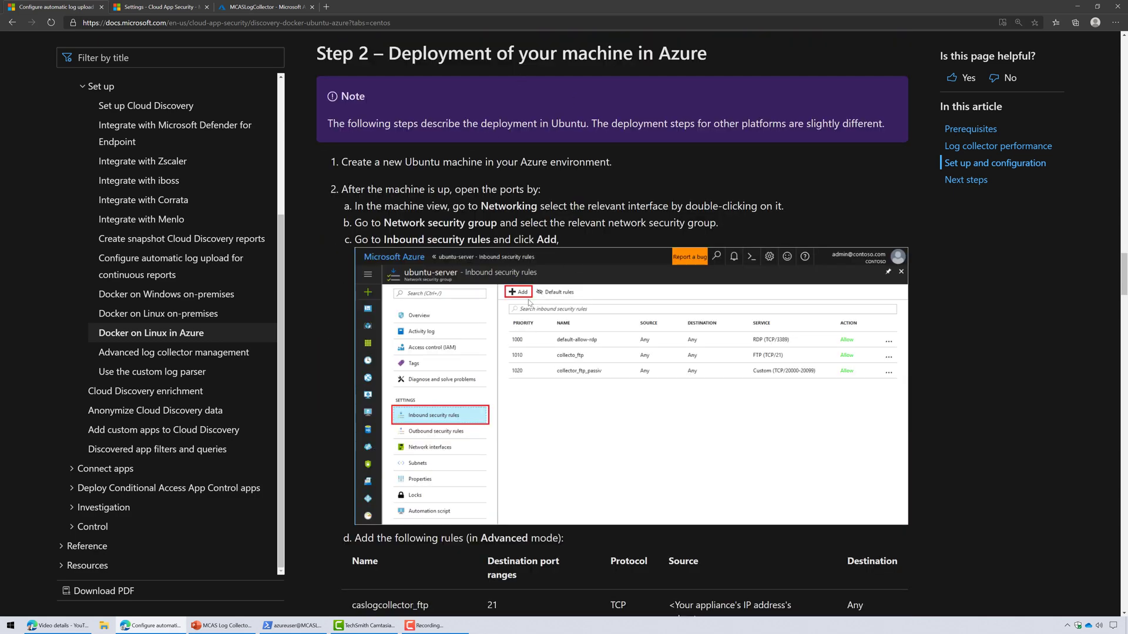
{"action": "left_click", "coordinate": [266, 7]}
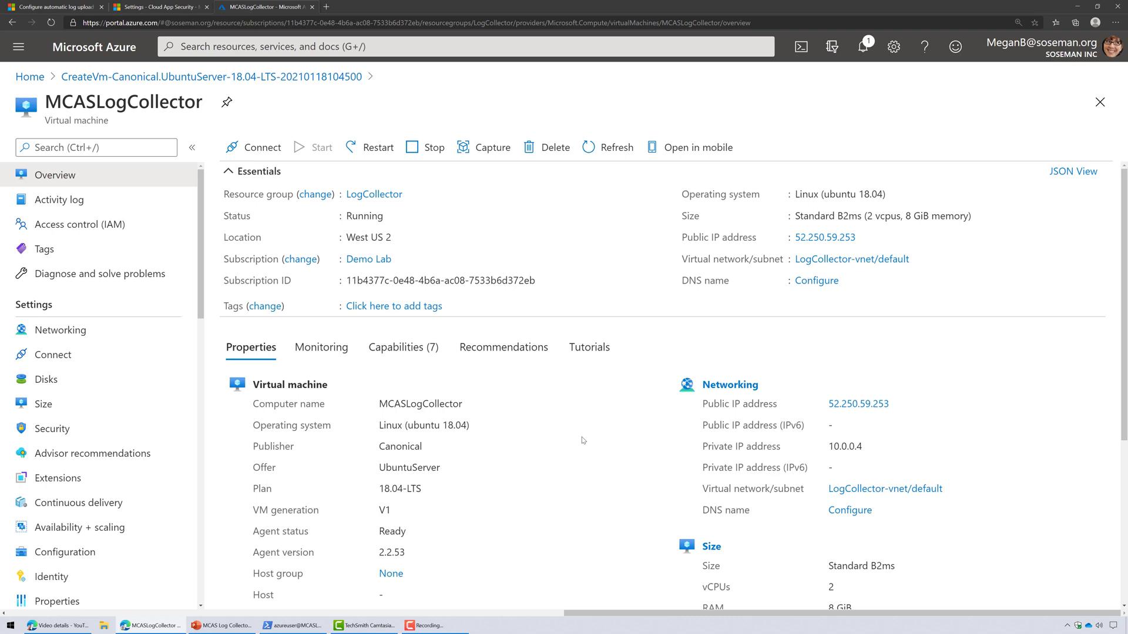
Review the MCASLogCollector VM (Linux, Standard B2ms, 8 GiB RAM) and its inbound port rules.
{"action": "left_click_drag", "start_coordinate": [392, 426], "coordinate": [431, 427]}
{"action": "left_click", "coordinate": [463, 427]}
{"action": "scroll", "coordinate": [640, 471], "scroll_direction": "down", "scroll_amount": 1}
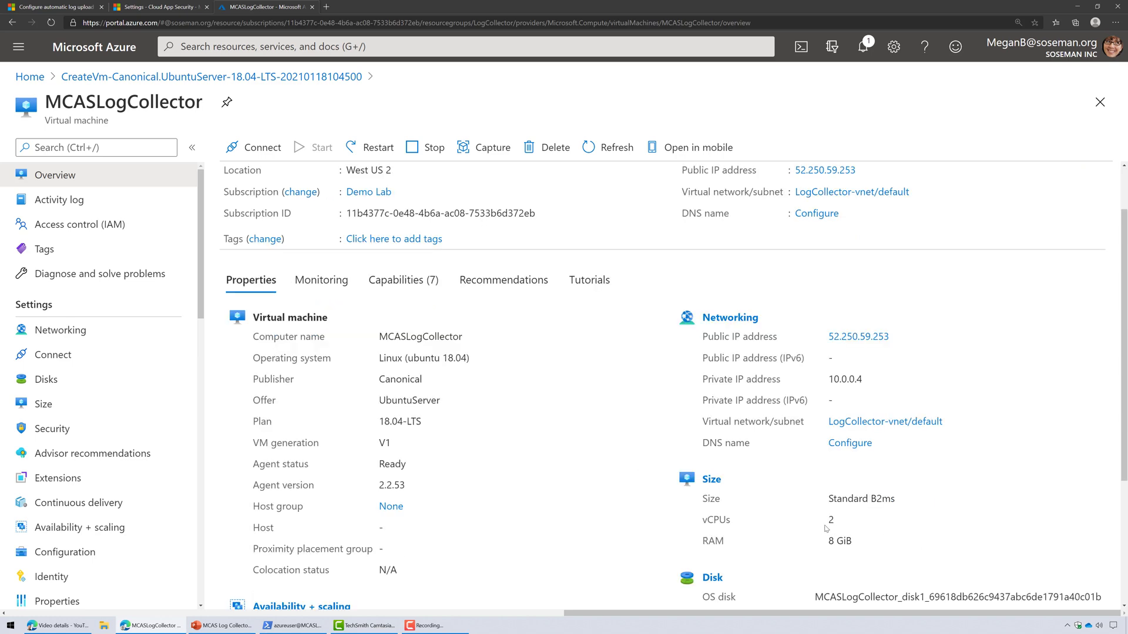
{"action": "left_click_drag", "start_coordinate": [827, 544], "coordinate": [870, 545]}
{"action": "left_click_drag", "start_coordinate": [836, 498], "coordinate": [899, 500]}
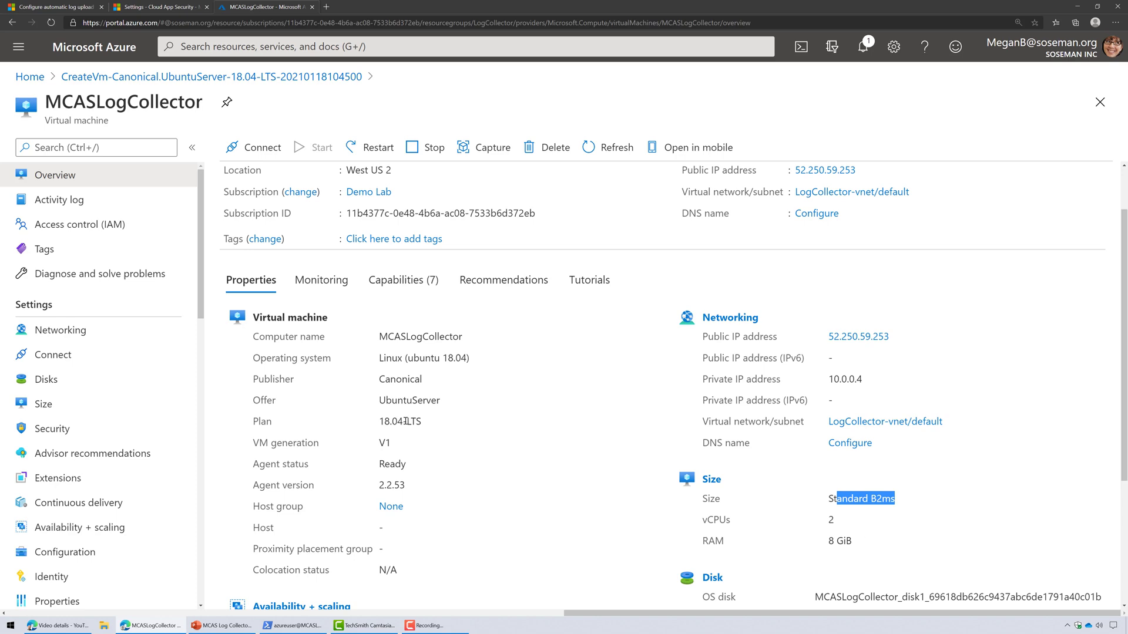
{"action": "left_click", "coordinate": [60, 330]}
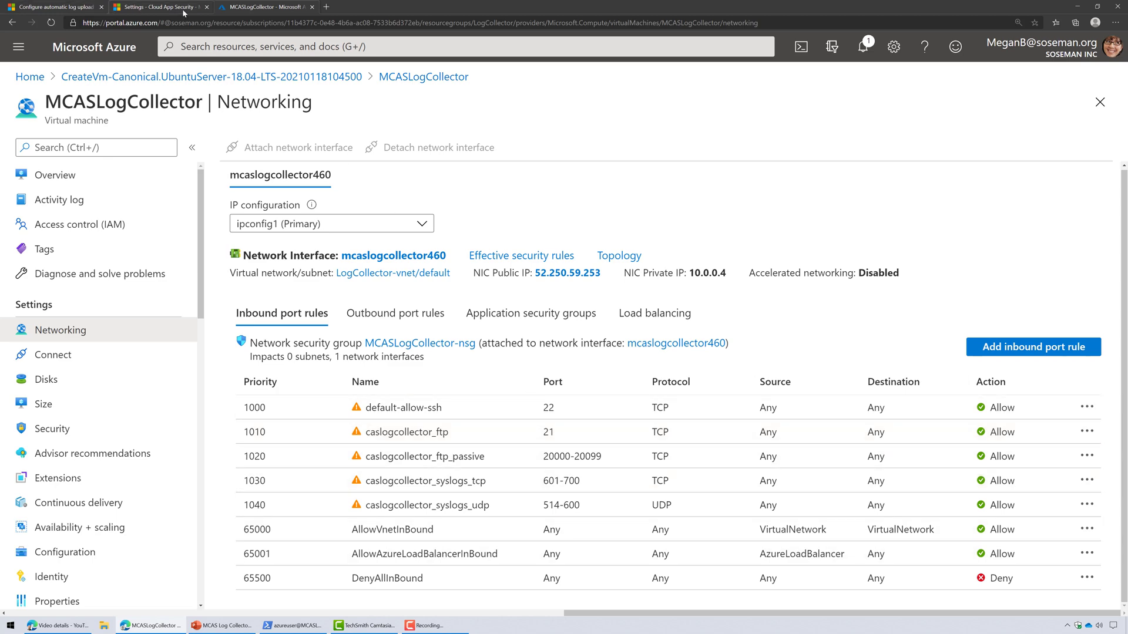
{"action": "left_click", "coordinate": [53, 7]}
Show the Ubuntu Docker install commands in the docs and pick out sudo -i.
{"action": "scroll", "coordinate": [546, 407], "scroll_direction": "down", "scroll_amount": 1}
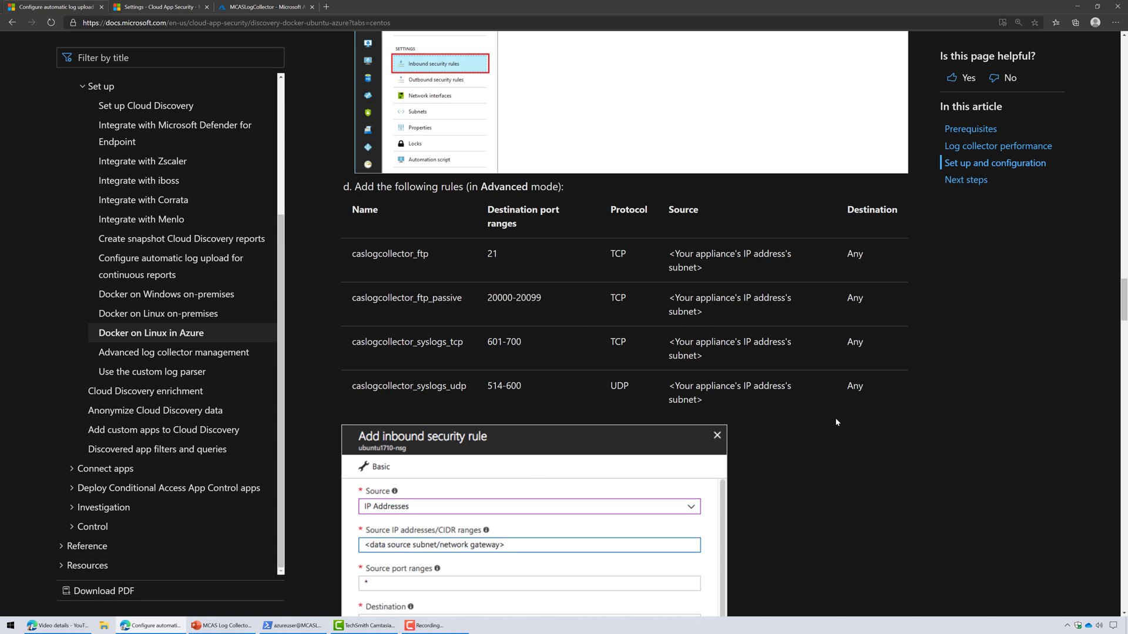
{"action": "scroll", "coordinate": [640, 399], "scroll_direction": "down", "scroll_amount": 6}
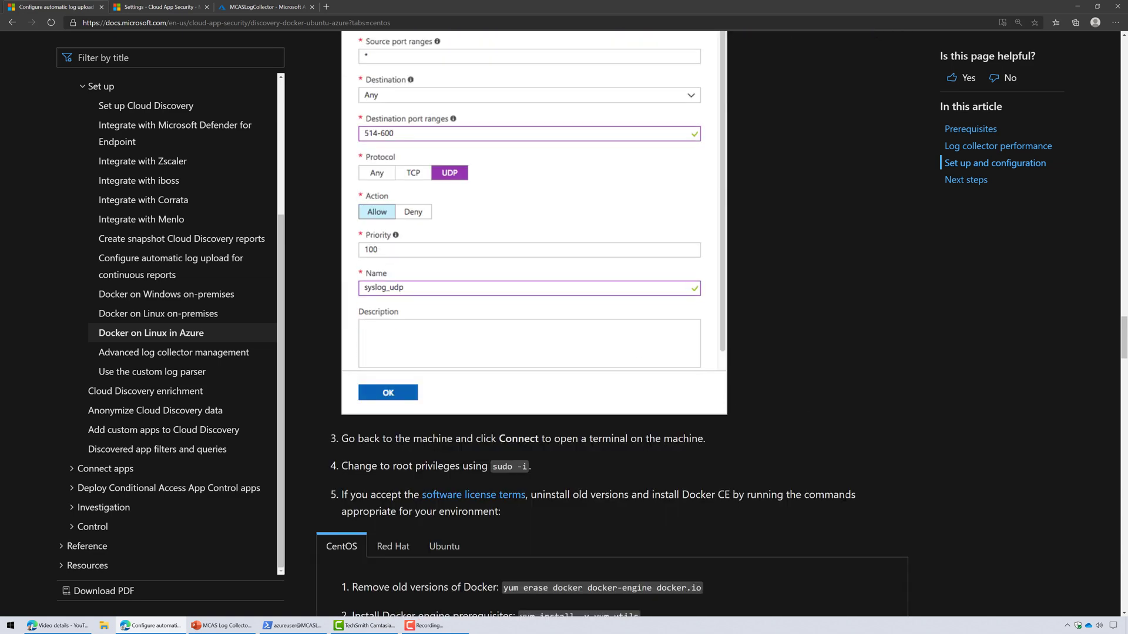
{"action": "scroll", "coordinate": [846, 500], "scroll_direction": "down", "scroll_amount": 3}
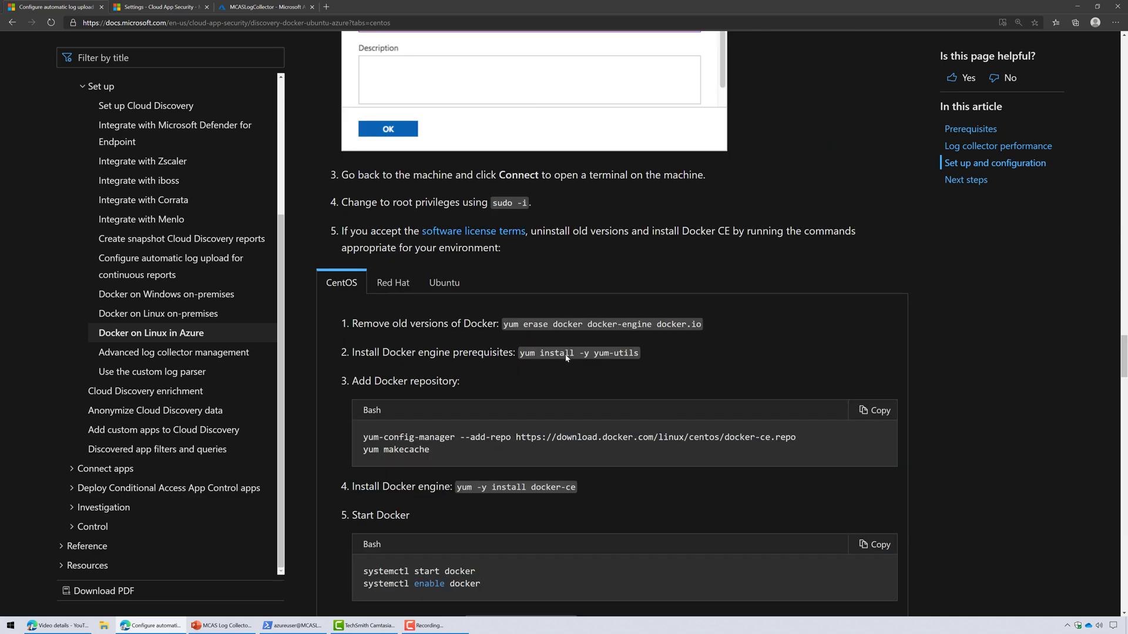
{"action": "left_click", "coordinate": [449, 283]}
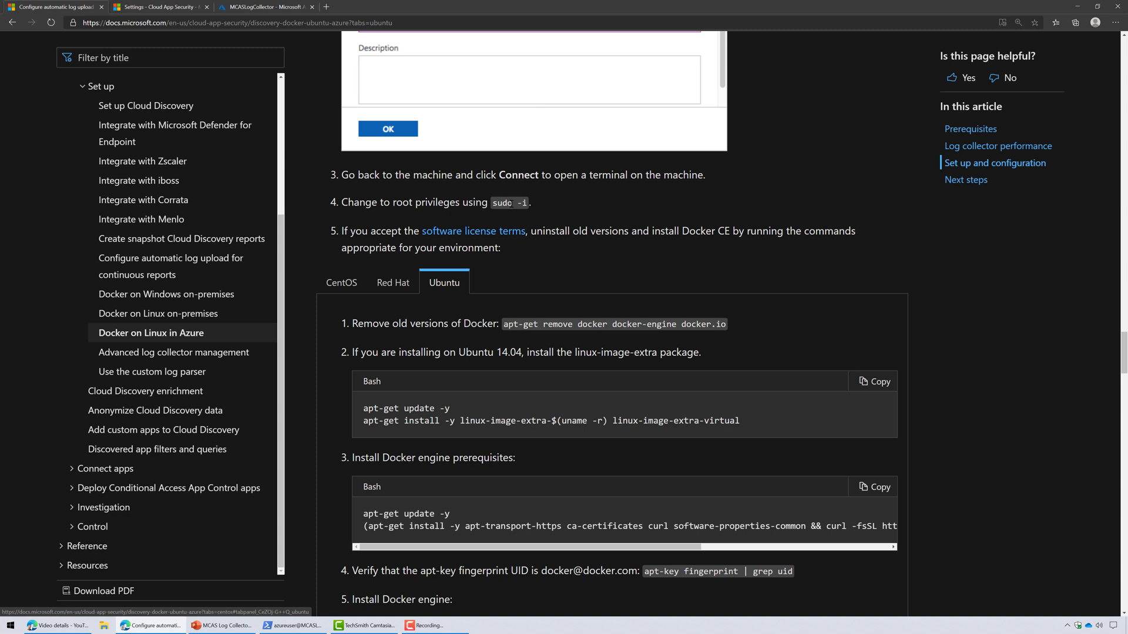
{"action": "left_click_drag", "start_coordinate": [493, 203], "coordinate": [524, 203]}
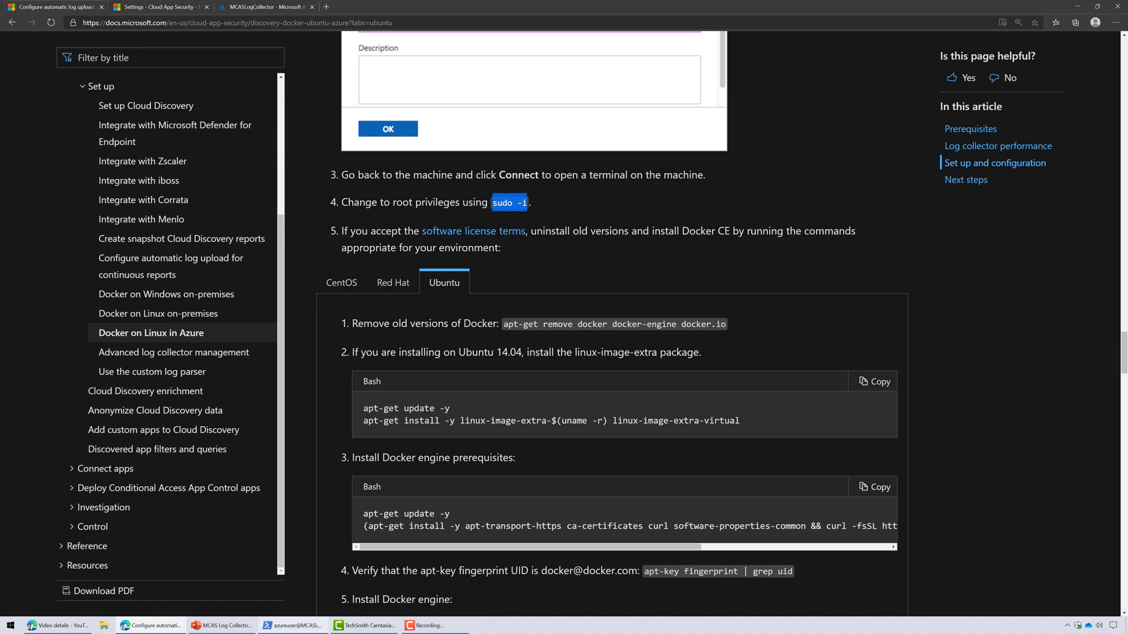
{"action": "left_click", "coordinate": [286, 628]}
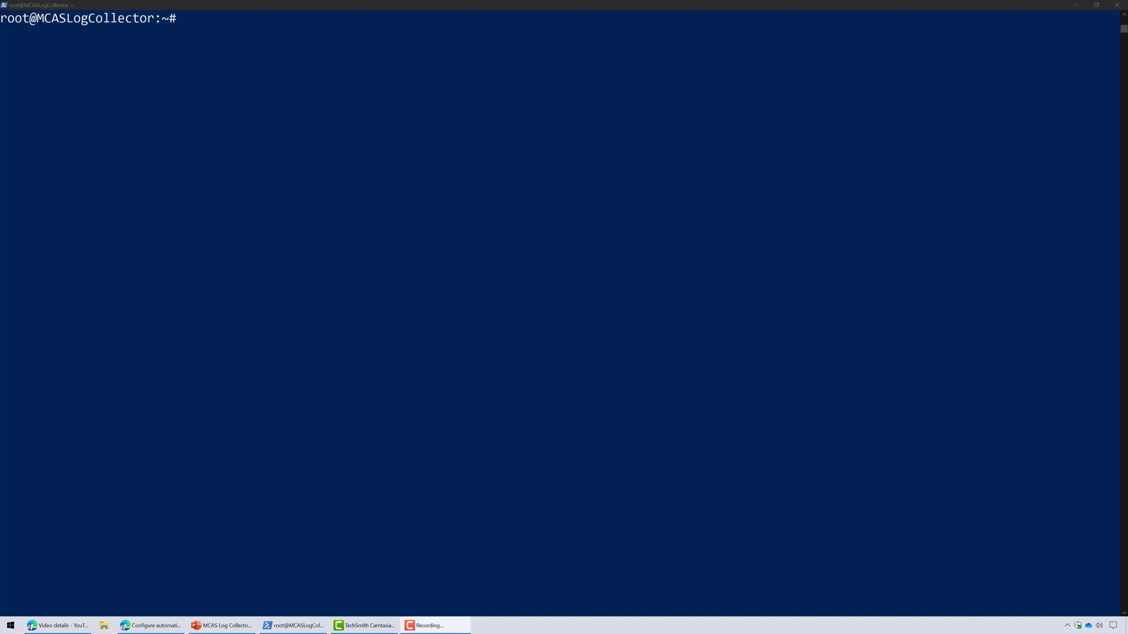
Switch to root with sudo -i and clear the terminal.
{"action": "left_click", "coordinate": [853, 364]}
{"action": "type", "text": "sudo -i"}
{"action": "key", "text": "Return"}
{"action": "type", "text": "clear"}
{"action": "key", "text": "Return"}
Copy apt-get update -y from the docs and run it on MCASLogCollector.
{"action": "left_click", "coordinate": [130, 628]}
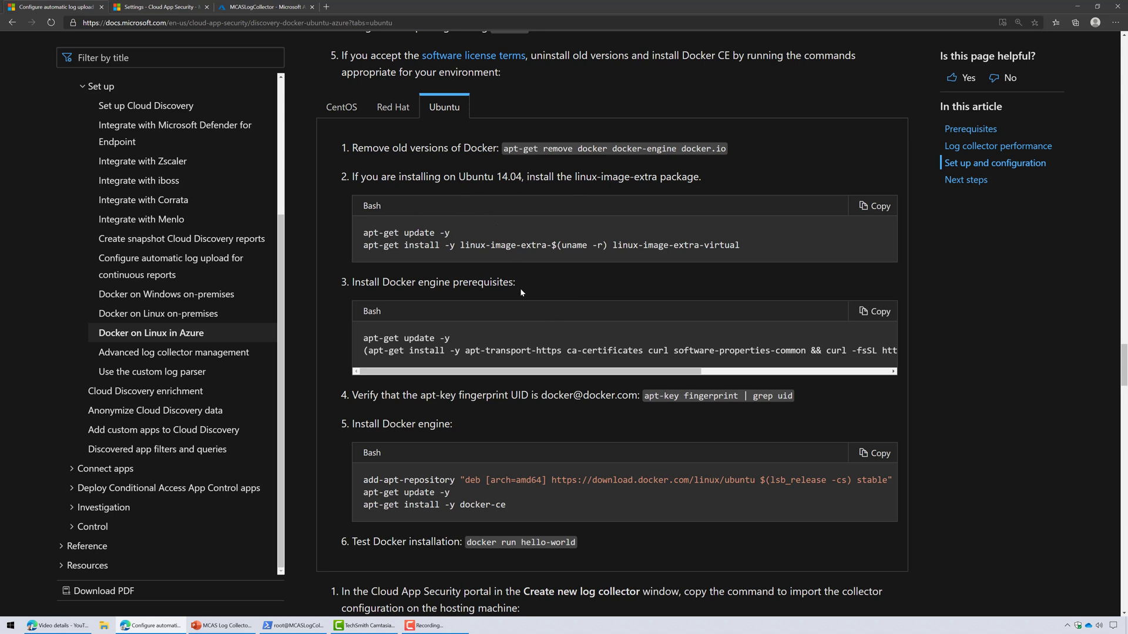
{"action": "left_click_drag", "start_coordinate": [353, 282], "coordinate": [518, 337]}
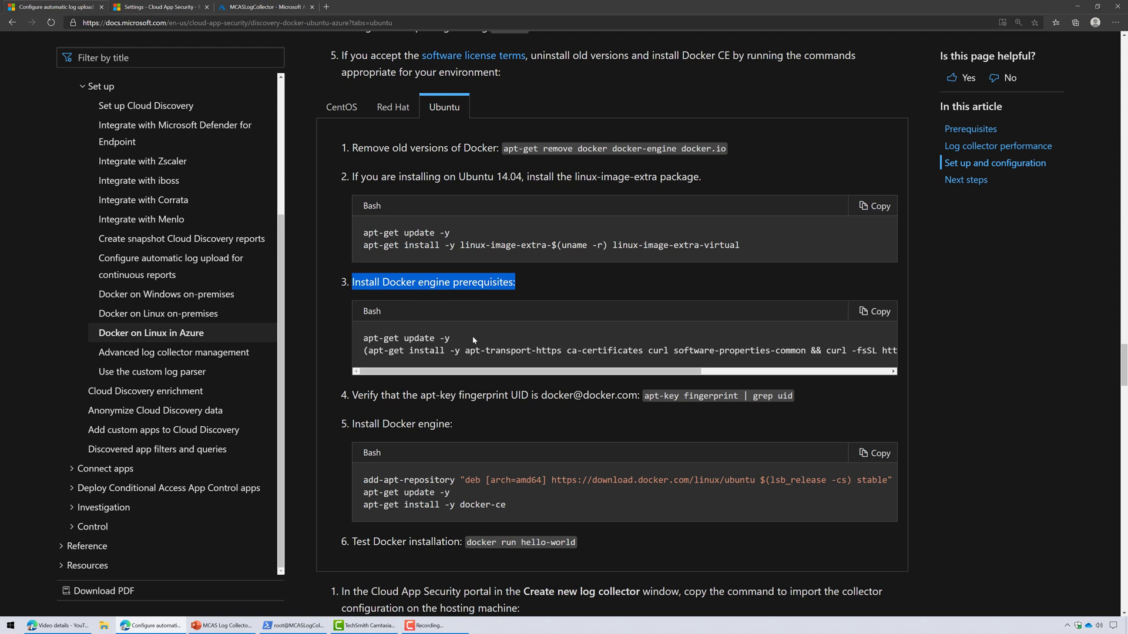
{"action": "left_click_drag", "start_coordinate": [474, 340], "coordinate": [361, 341]}
{"action": "key", "text": "ctrl+c"}
{"action": "left_click", "coordinate": [293, 625]}
{"action": "right_click", "coordinate": [319, 370]}
{"action": "key", "text": "Return"}
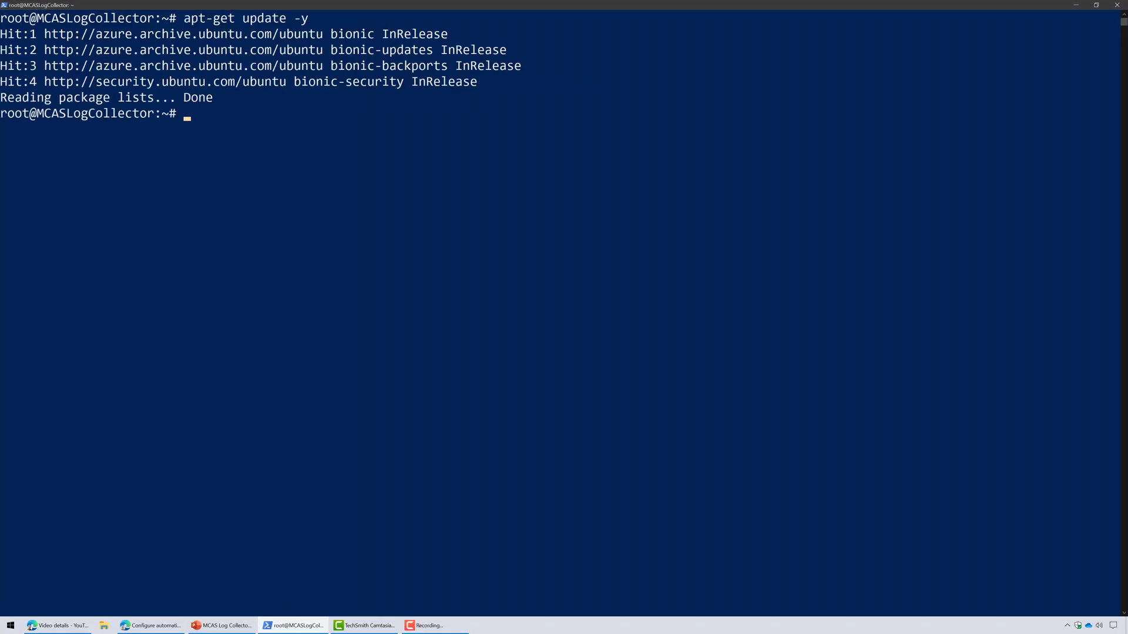
Run the Docker engine prerequisites install command, including apt-transport-https.
{"action": "left_click", "coordinate": [155, 624]}
{"action": "left_click_drag", "start_coordinate": [365, 351], "coordinate": [911, 353]}
{"action": "key", "text": "ctrl+c"}
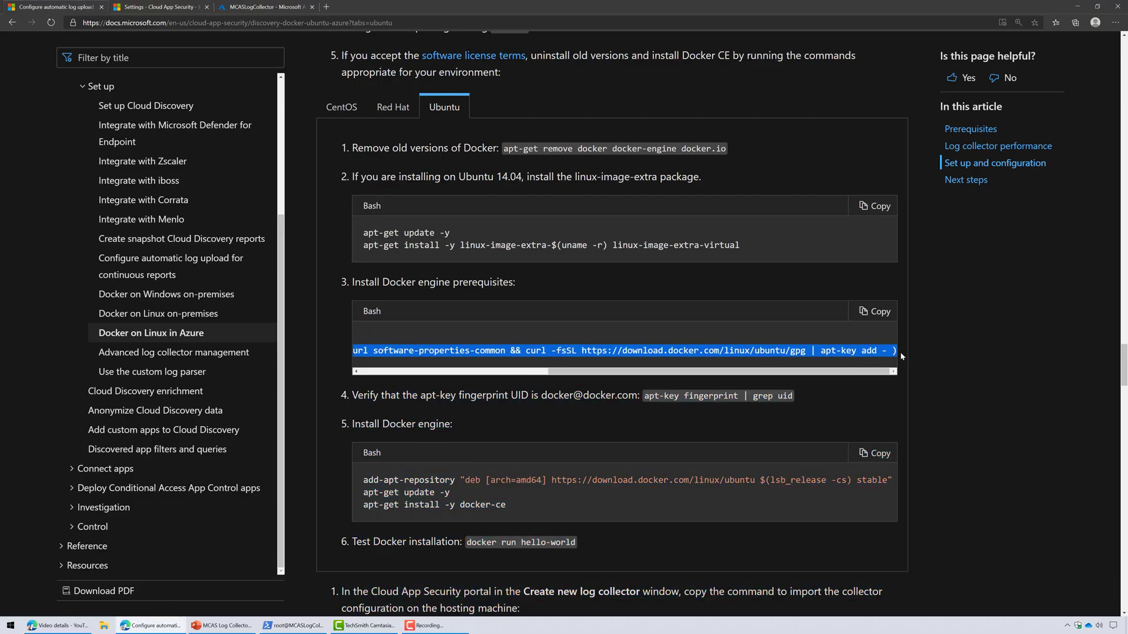
{"action": "left_click", "coordinate": [293, 623]}
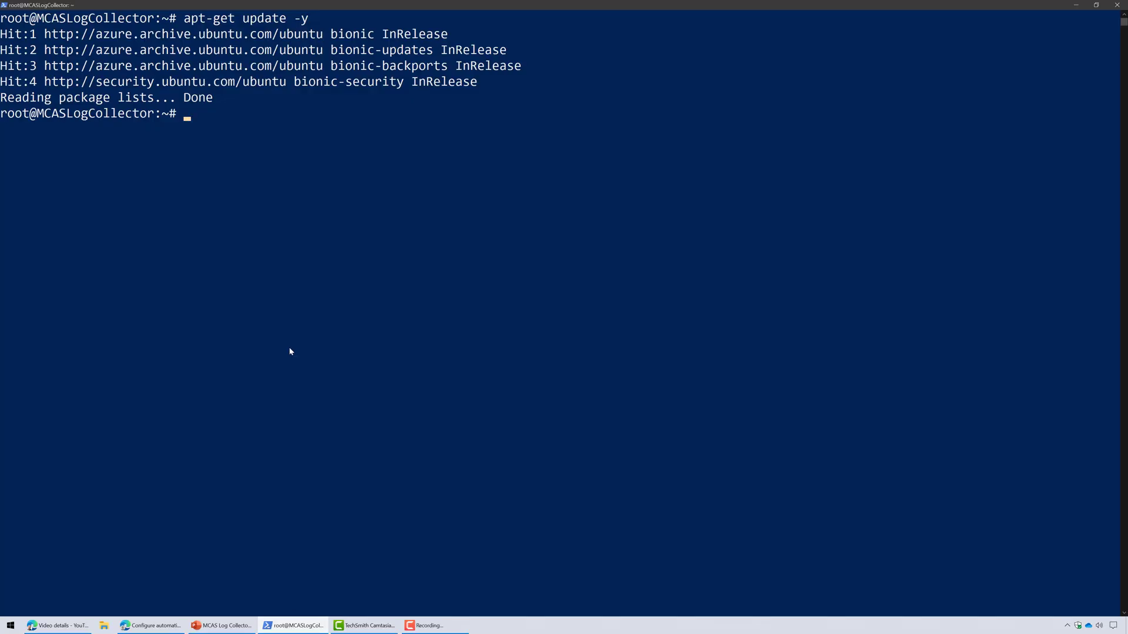
{"action": "right_click", "coordinate": [290, 351]}
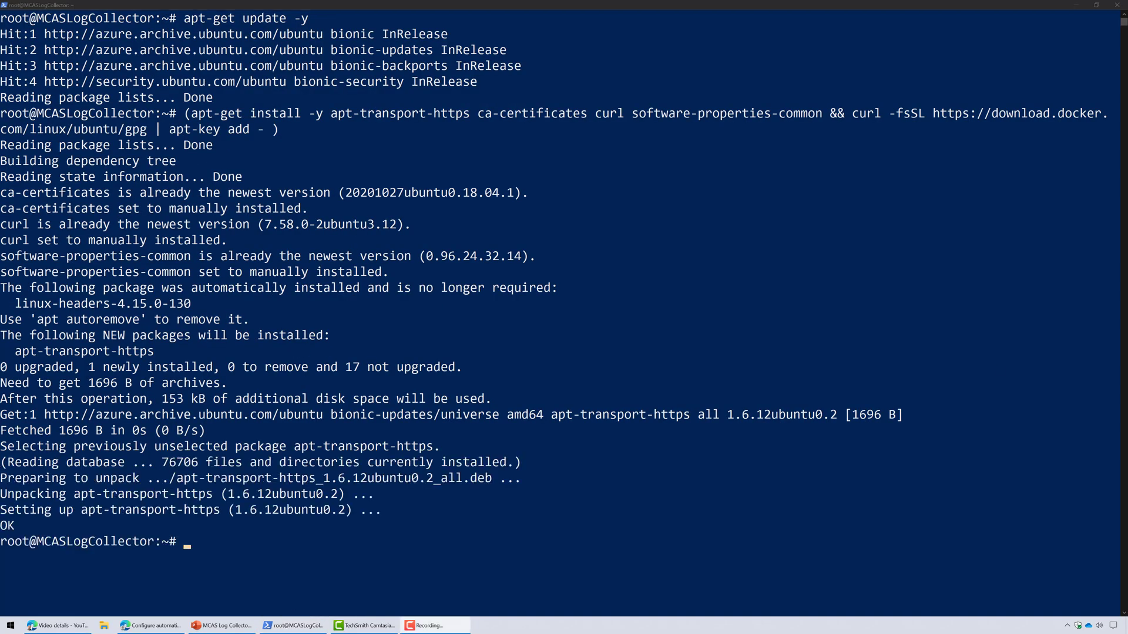
Run apt-key fingerprint | grep uid and confirm the Docker Release signing key.
{"action": "left_click", "coordinate": [152, 626]}
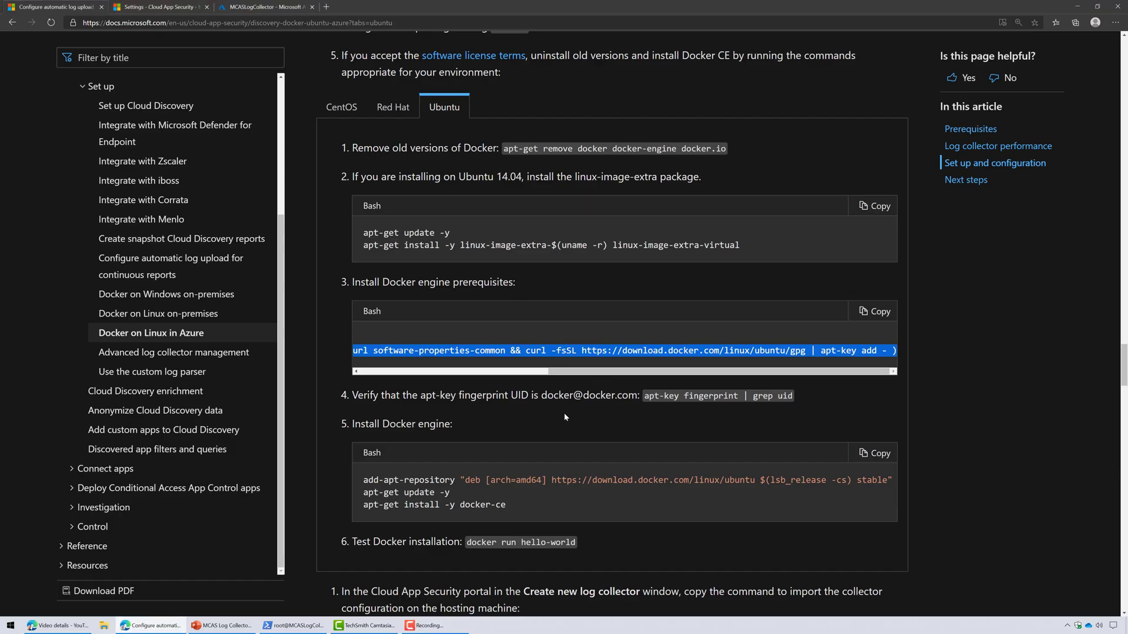
{"action": "scroll", "coordinate": [565, 417], "scroll_direction": "down", "scroll_amount": 2}
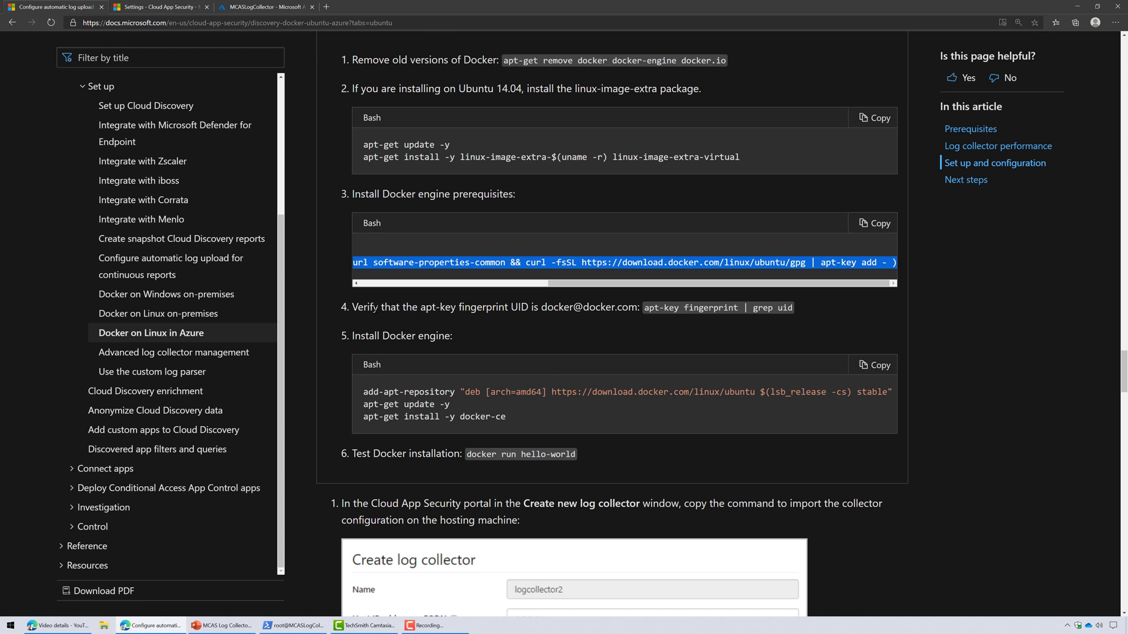
{"action": "left_click_drag", "start_coordinate": [644, 308], "coordinate": [792, 307]}
{"action": "key", "text": "ctrl+c"}
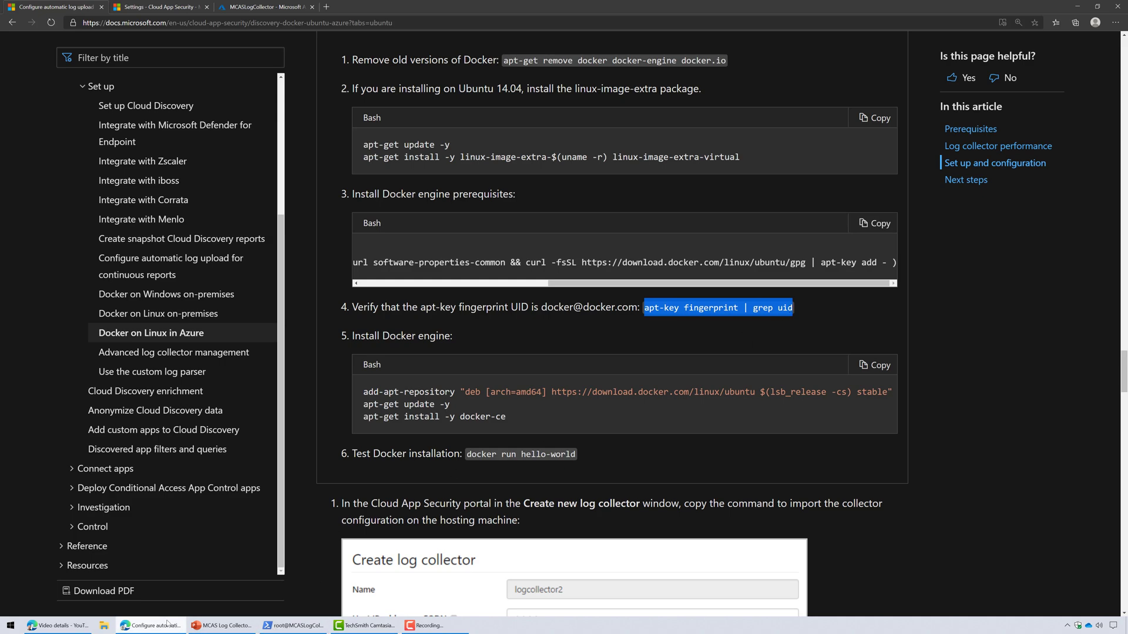
{"action": "left_click", "coordinate": [293, 625]}
{"action": "right_click", "coordinate": [273, 496]}
{"action": "key", "text": "Return"}
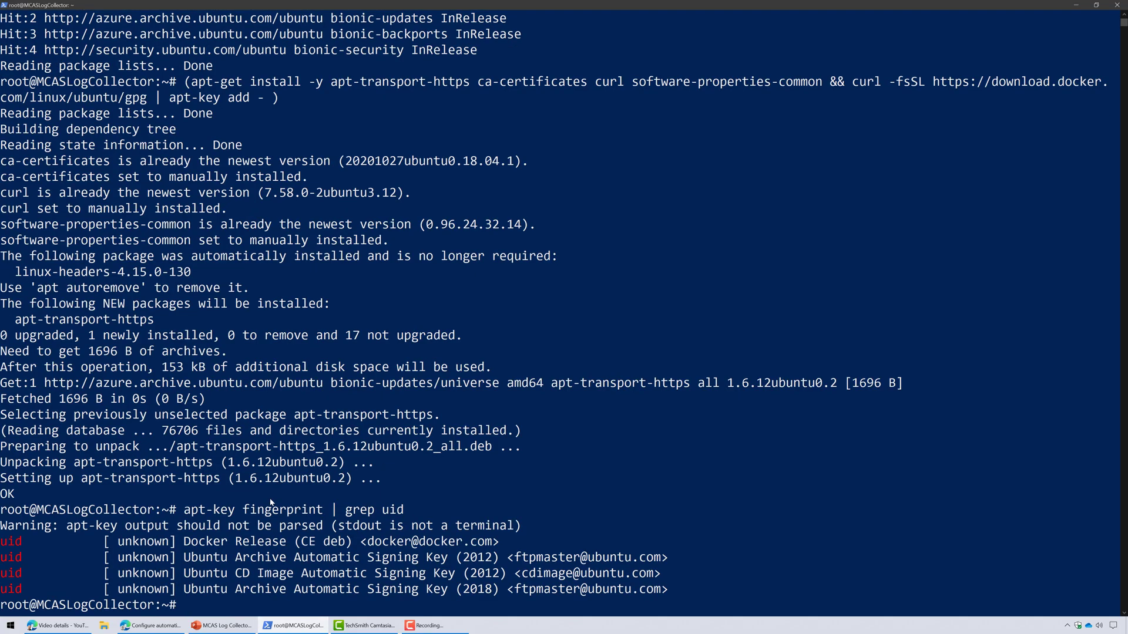
{"action": "left_click_drag", "start_coordinate": [362, 541], "coordinate": [537, 543]}
{"action": "left_click", "coordinate": [510, 605]}
Add Docker's apt repository with the add-apt-repository command, retrying after a garbled paste.
{"action": "left_click", "coordinate": [152, 625]}
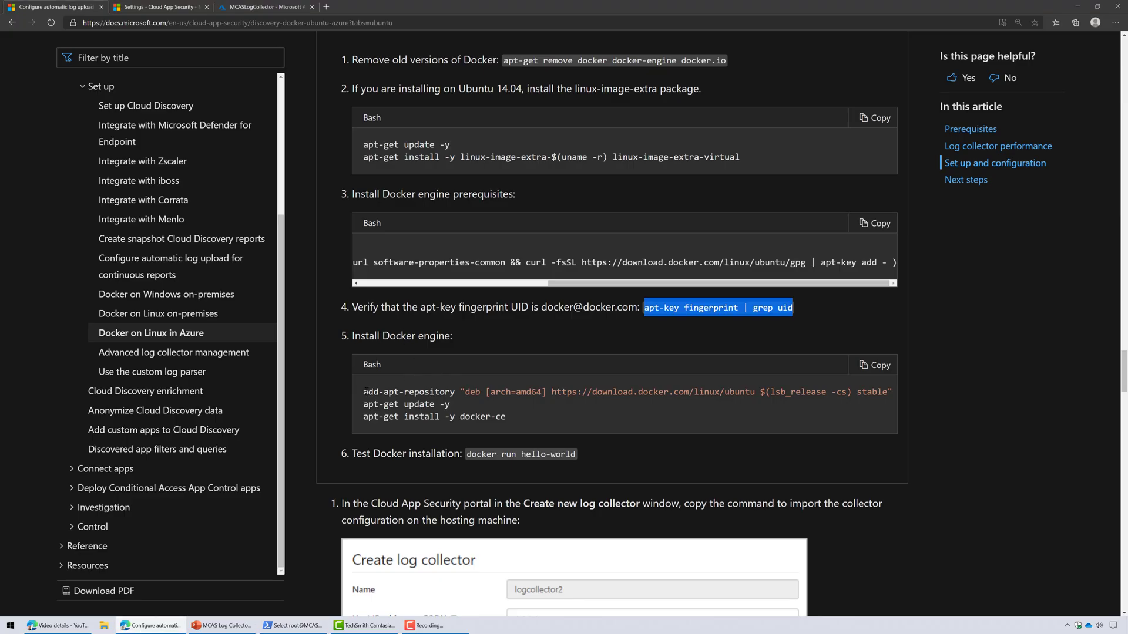
{"action": "left_click_drag", "start_coordinate": [365, 392], "coordinate": [893, 392]}
{"action": "key", "text": "ctrl+c"}
{"action": "left_click", "coordinate": [294, 625]}
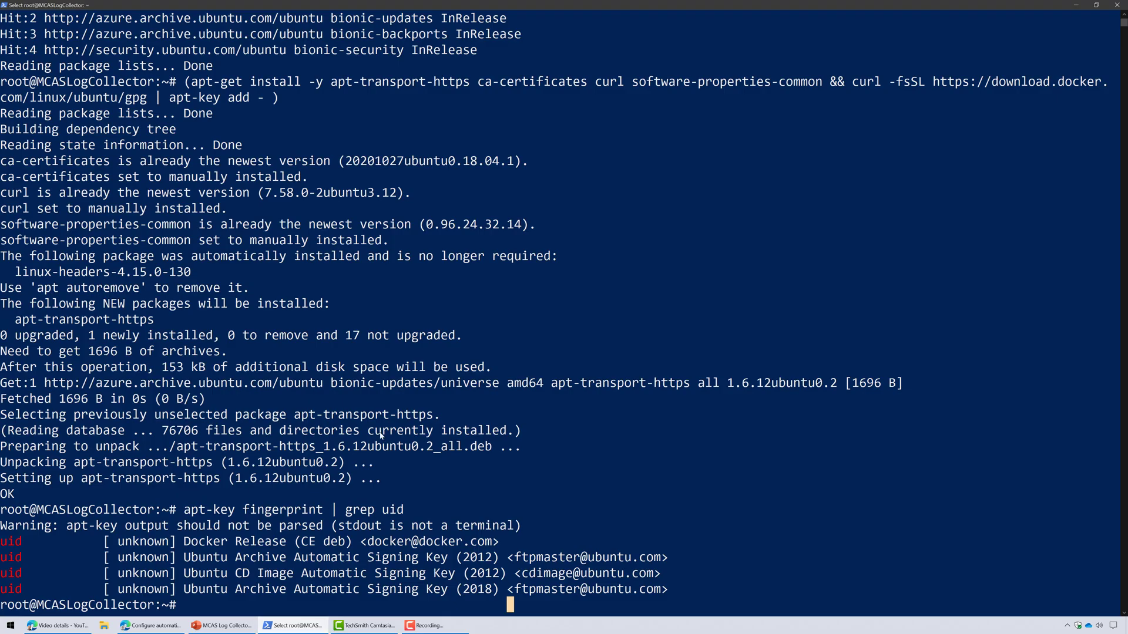
{"action": "key", "text": "ctrl+v"}
{"action": "right_click", "coordinate": [381, 435]}
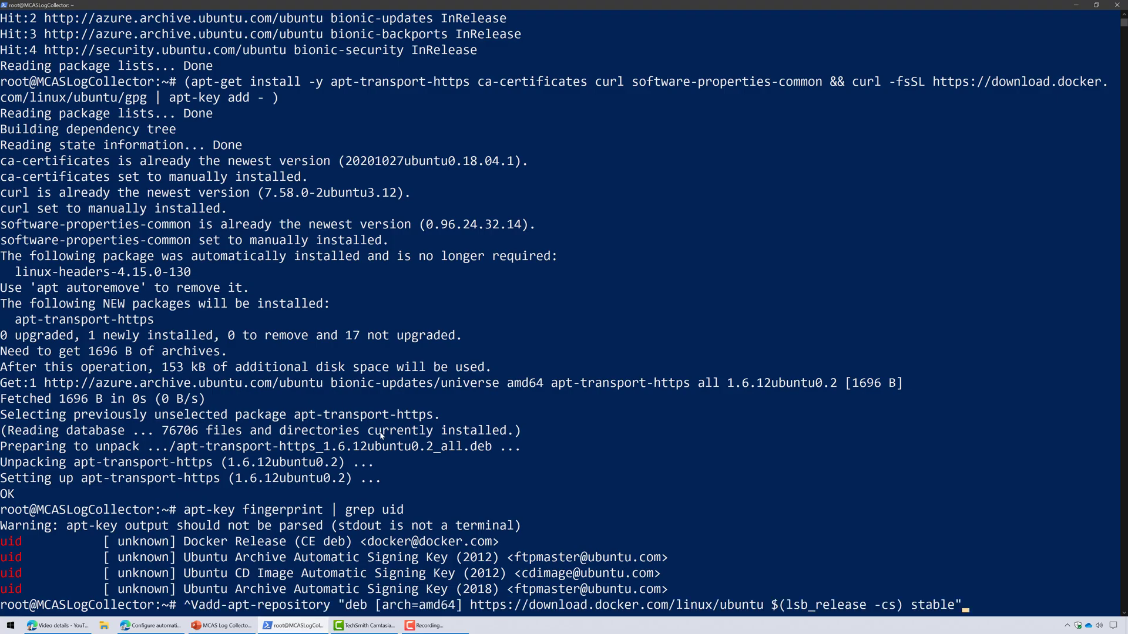
{"action": "key", "text": "ctrl+c"}
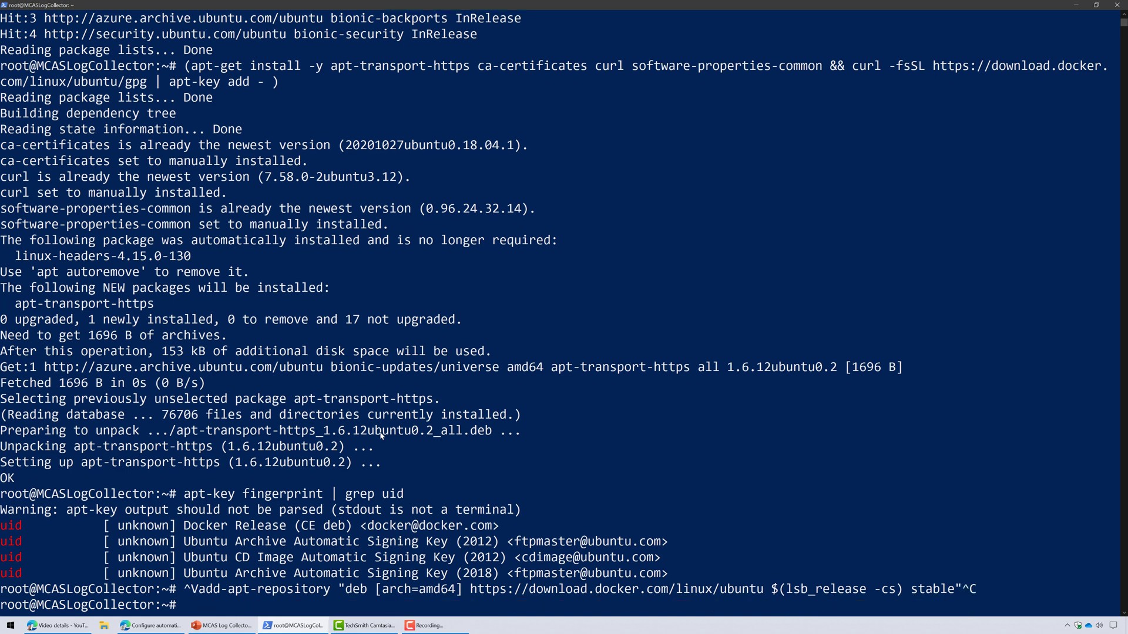
{"action": "type", "text": "clear"}
{"action": "key", "text": "Return"}
{"action": "right_click", "coordinate": [381, 436]}
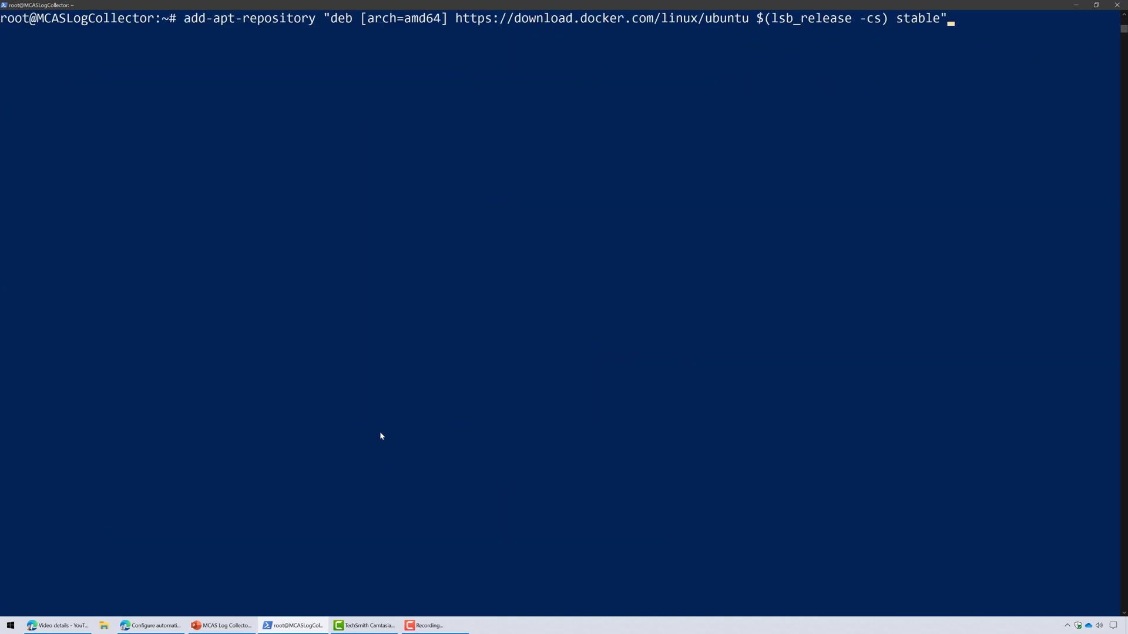
{"action": "key", "text": "Return"}
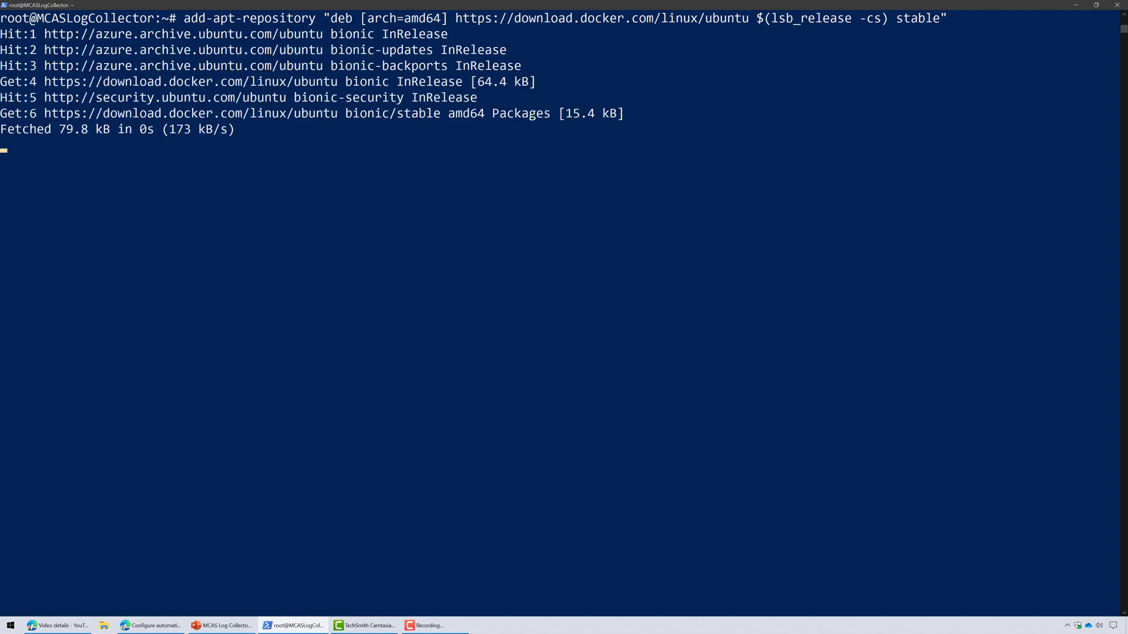
{"action": "key", "text": "F10"}
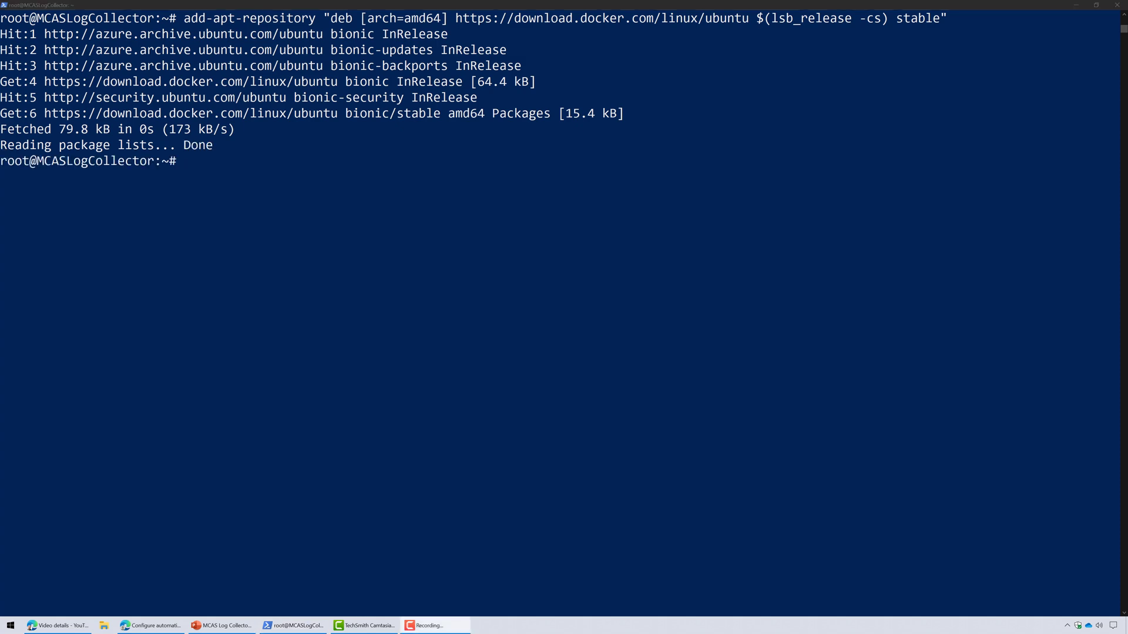
Refresh the package lists with apt-get update -y.
{"action": "left_click", "coordinate": [151, 625]}
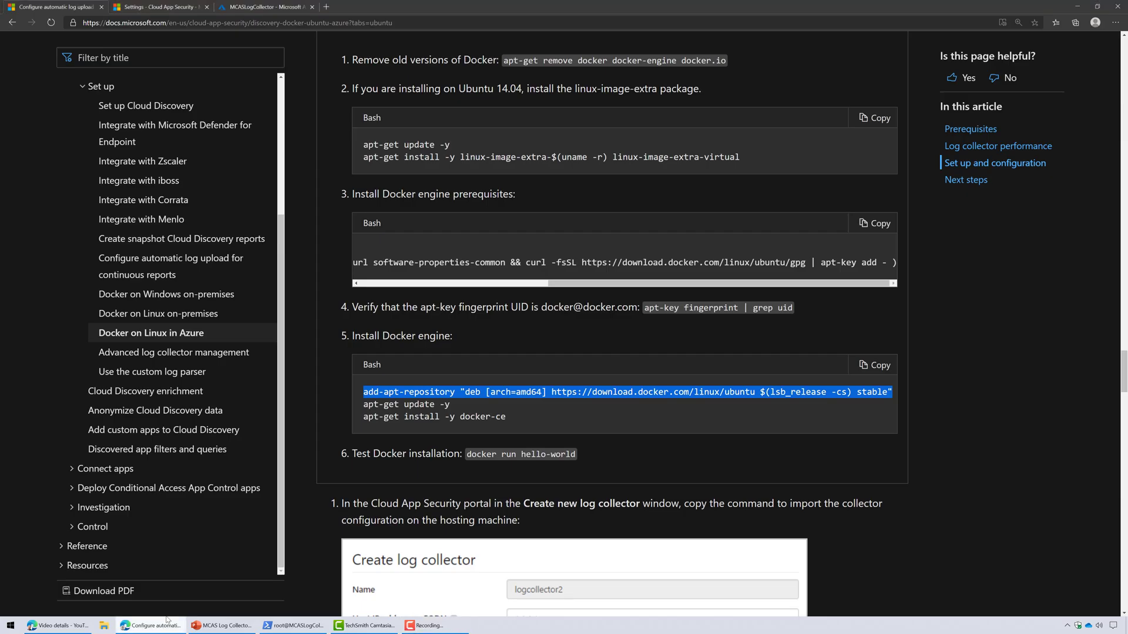
{"action": "left_click_drag", "start_coordinate": [478, 405], "coordinate": [364, 405]}
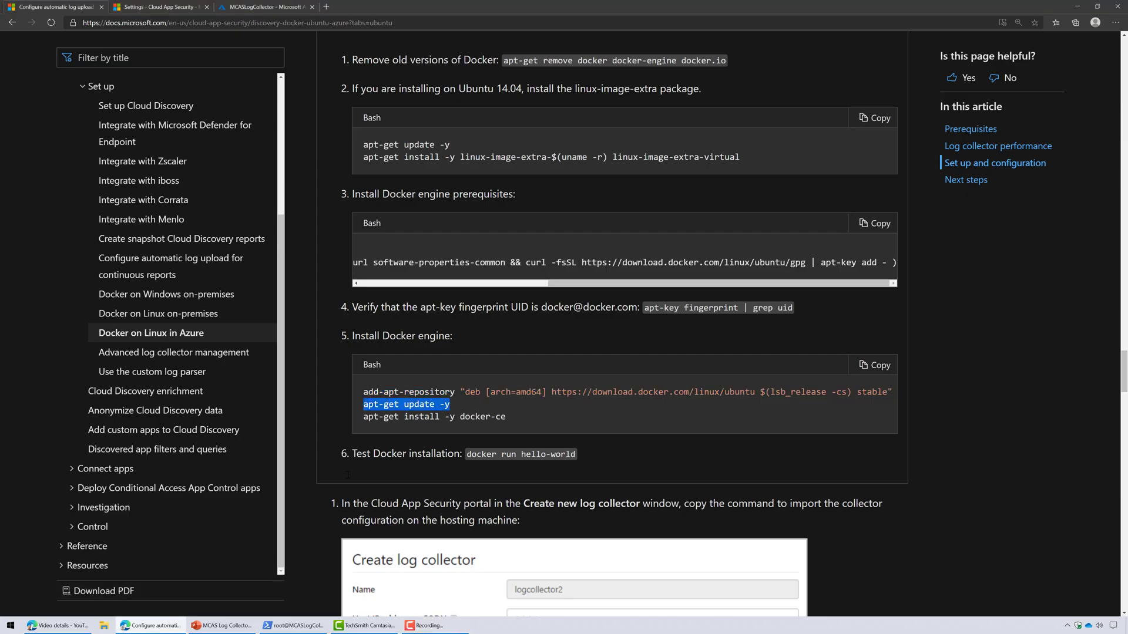
{"action": "left_click", "coordinate": [293, 625]}
{"action": "type", "text": "apt-get update -y"}
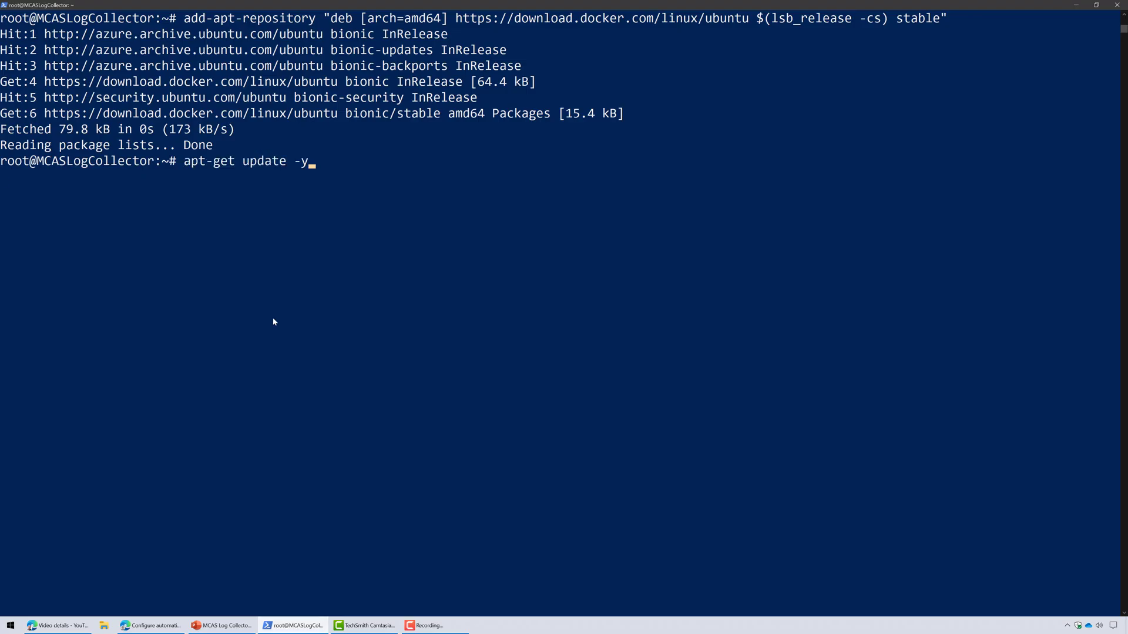
{"action": "key", "text": "Return"}
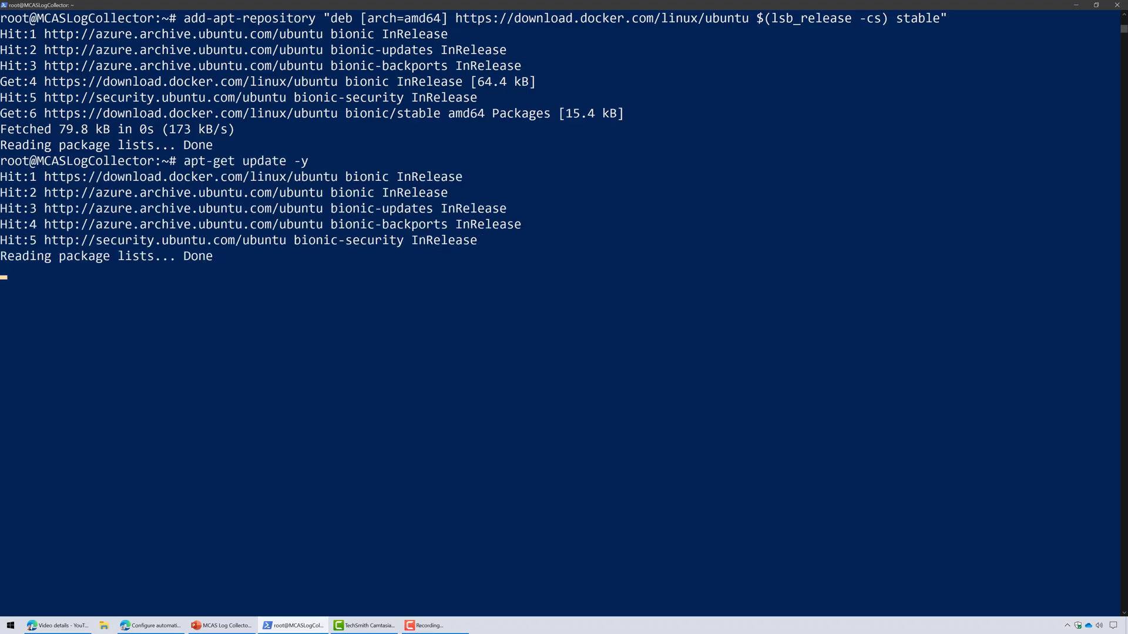
Install Docker with apt-get install -y docker-ce.
{"action": "left_click", "coordinate": [152, 626]}
{"action": "left_click_drag", "start_coordinate": [506, 417], "coordinate": [365, 417]}
{"action": "right_click", "coordinate": [390, 415]}
{"action": "left_click", "coordinate": [423, 423]}
{"action": "left_click", "coordinate": [294, 626]}
{"action": "type", "text": "apt-get install -y docker-ce"}
{"action": "key", "text": "Return"}
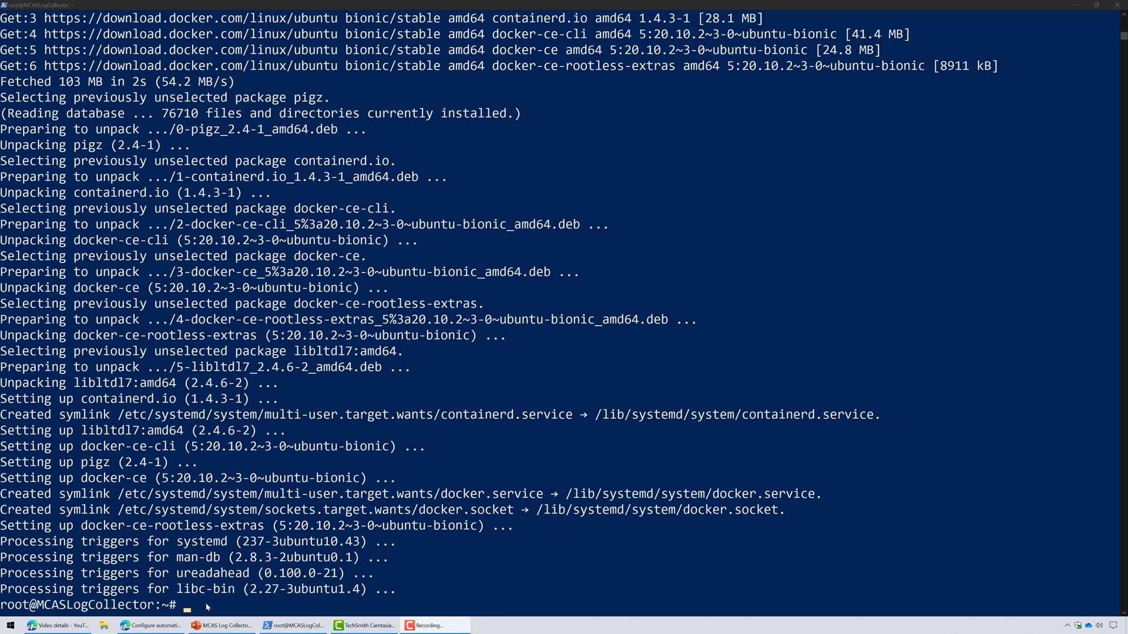
Run docker run hello-world and confirm the 'Hello from Docker!' success message.
{"action": "left_click", "coordinate": [150, 626]}
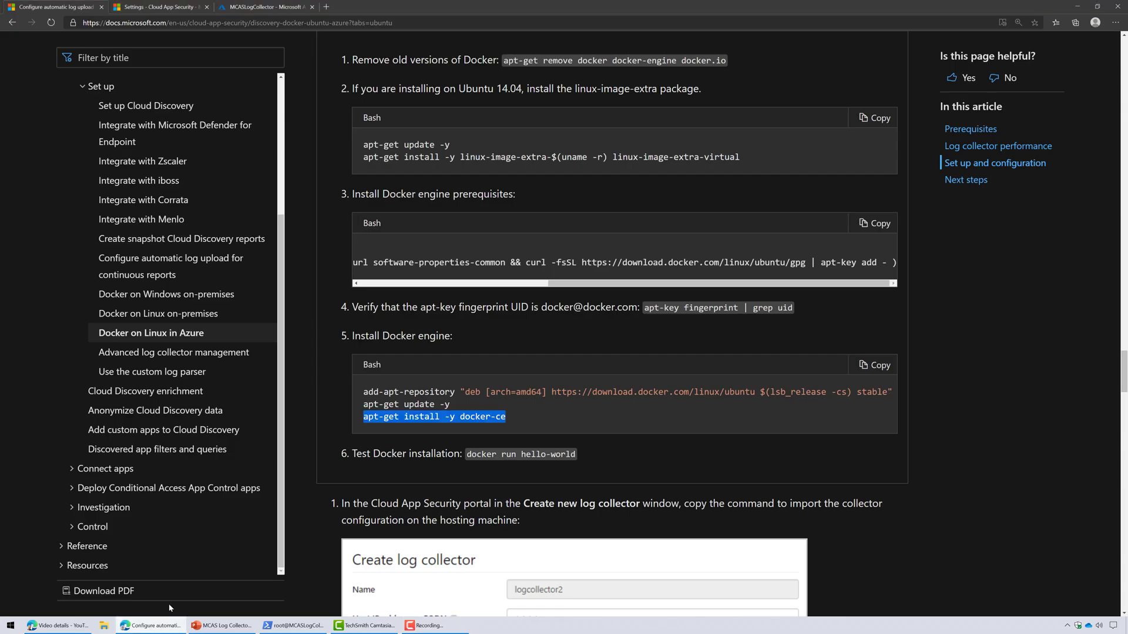
{"action": "left_click_drag", "start_coordinate": [467, 454], "coordinate": [575, 454]}
{"action": "right_click", "coordinate": [574, 454]}
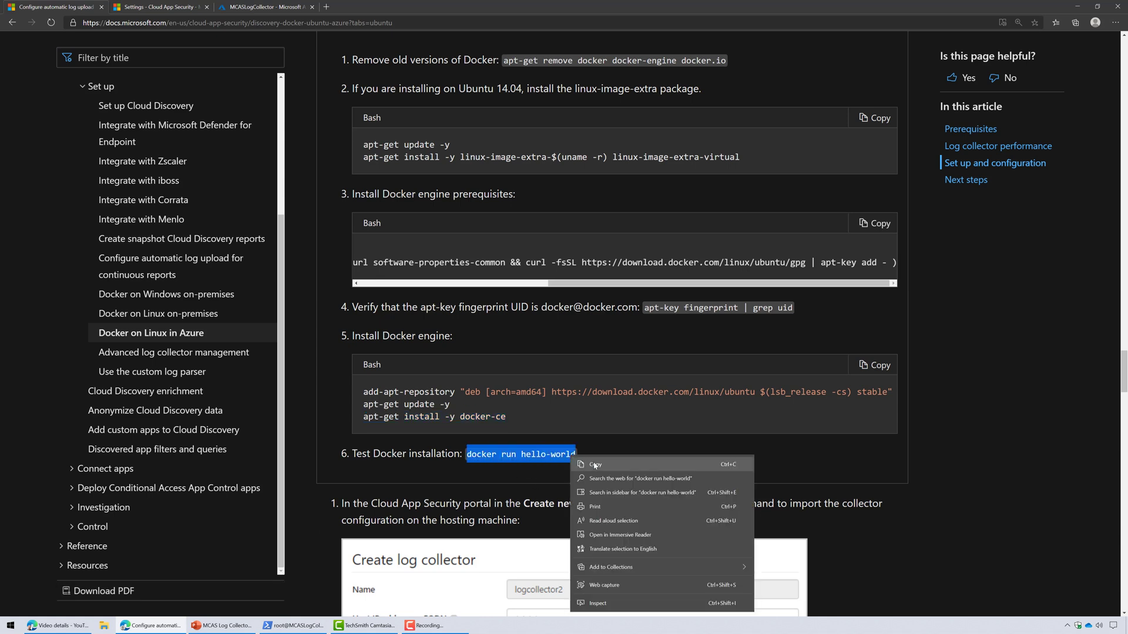
{"action": "left_click", "coordinate": [587, 464]}
{"action": "key", "text": "alt+Tab"}
{"action": "right_click", "coordinate": [186, 601]}
{"action": "key", "text": "Return"}
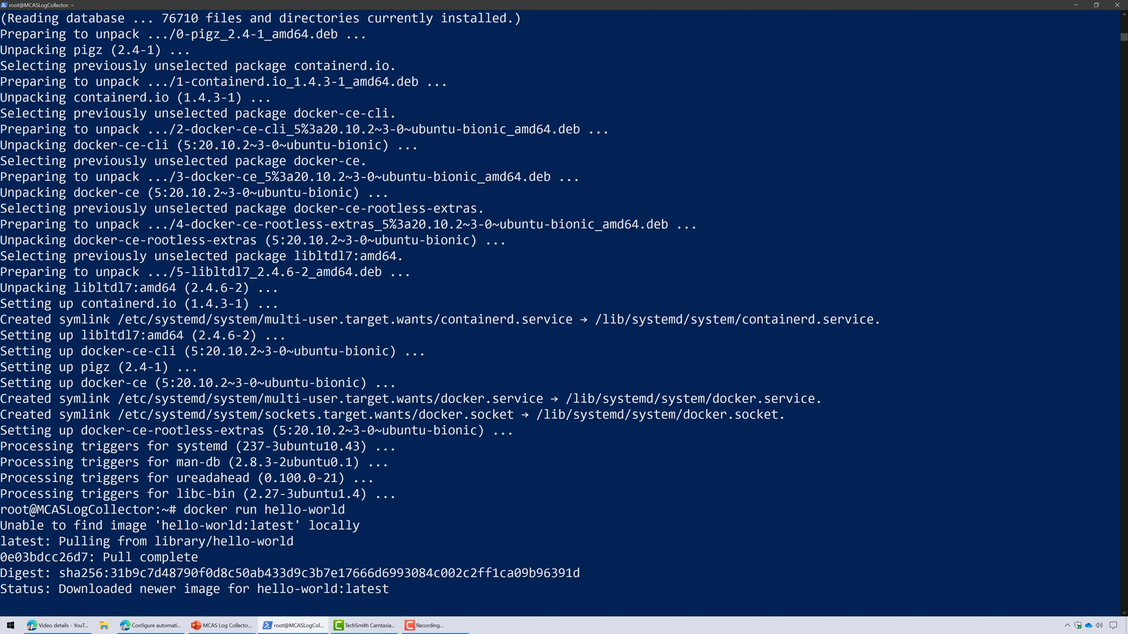
{"action": "left_click", "coordinate": [517, 306]}
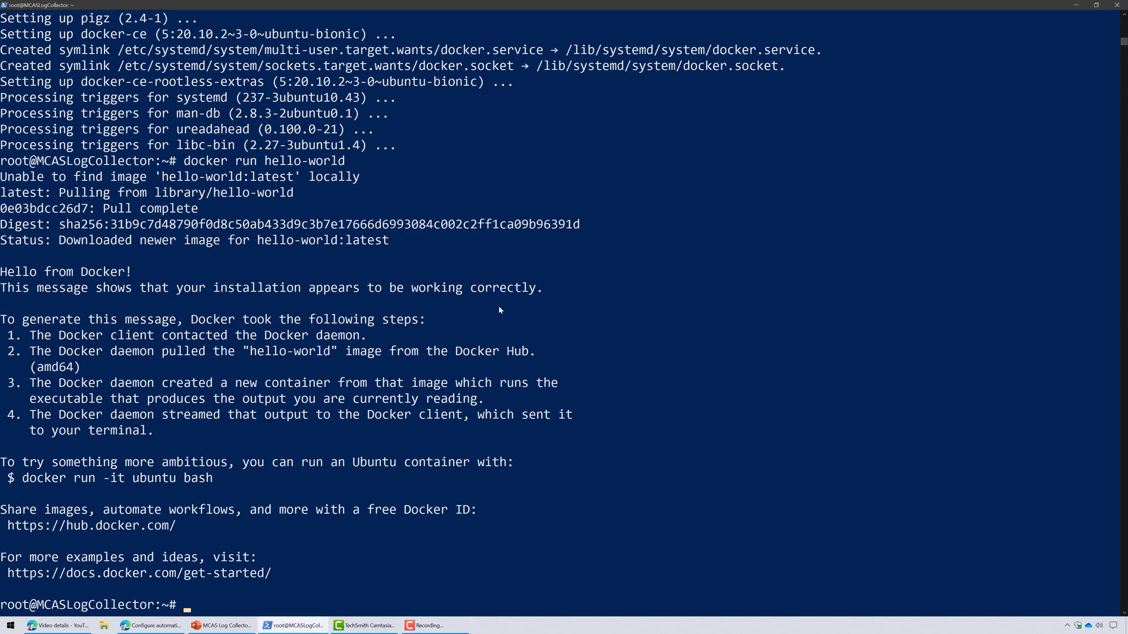
{"action": "left_click_drag", "start_coordinate": [531, 289], "coordinate": [66, 289]}
{"action": "left_click", "coordinate": [363, 400]}
{"action": "left_click", "coordinate": [165, 624]}
Zoom the portal in and reach the Automatic log upload data sources settings.
{"action": "scroll", "coordinate": [681, 437], "scroll_direction": "down", "scroll_amount": 2}
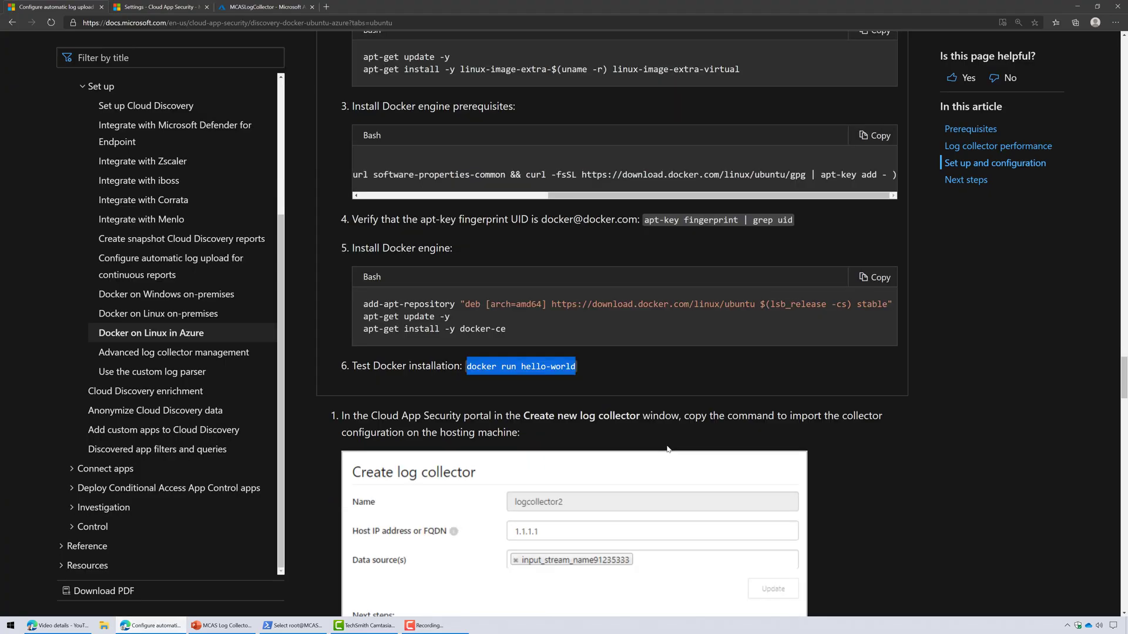
{"action": "scroll", "coordinate": [791, 441], "scroll_direction": "down", "scroll_amount": 2}
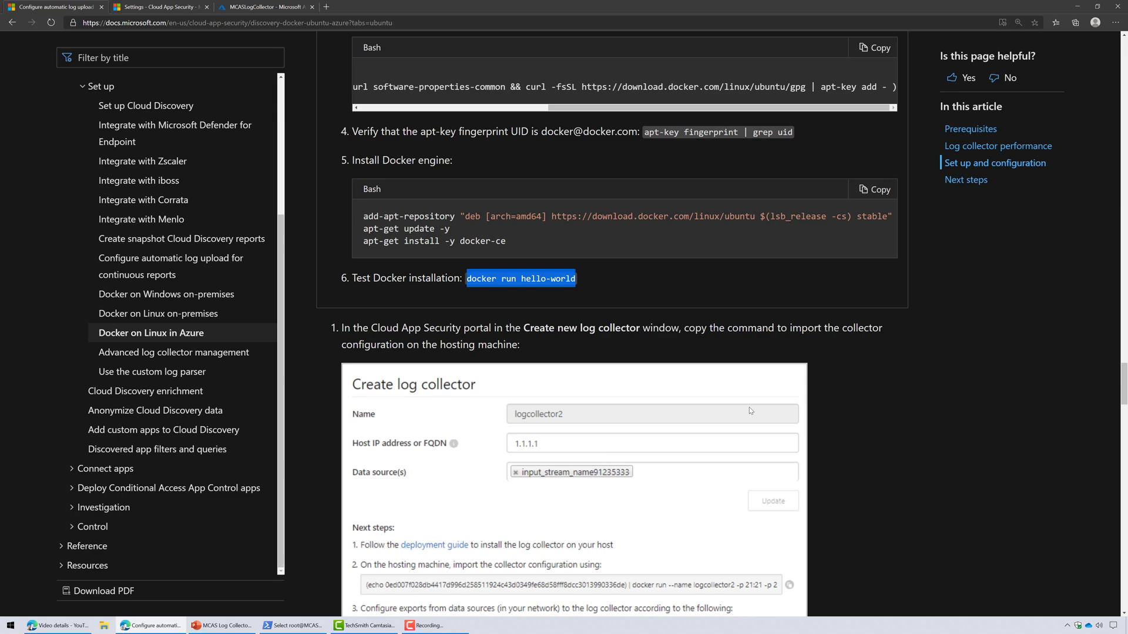
{"action": "scroll", "coordinate": [749, 407], "scroll_direction": "up", "scroll_amount": 3}
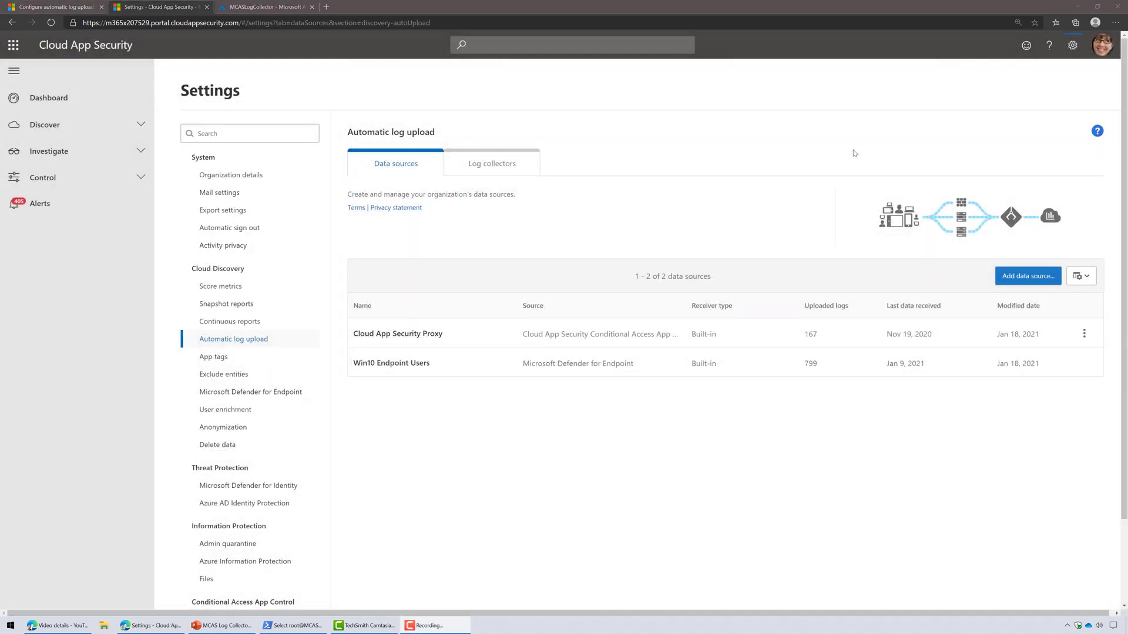
{"action": "key", "text": "ctrl+plus"}
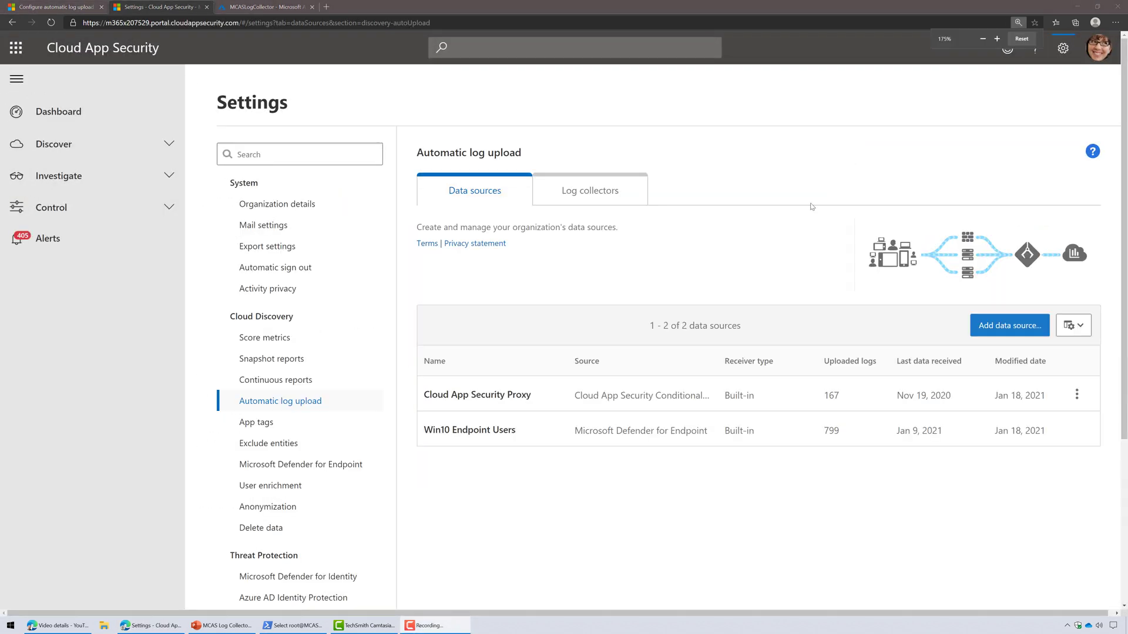
{"action": "key", "text": "ctrl+plus"}
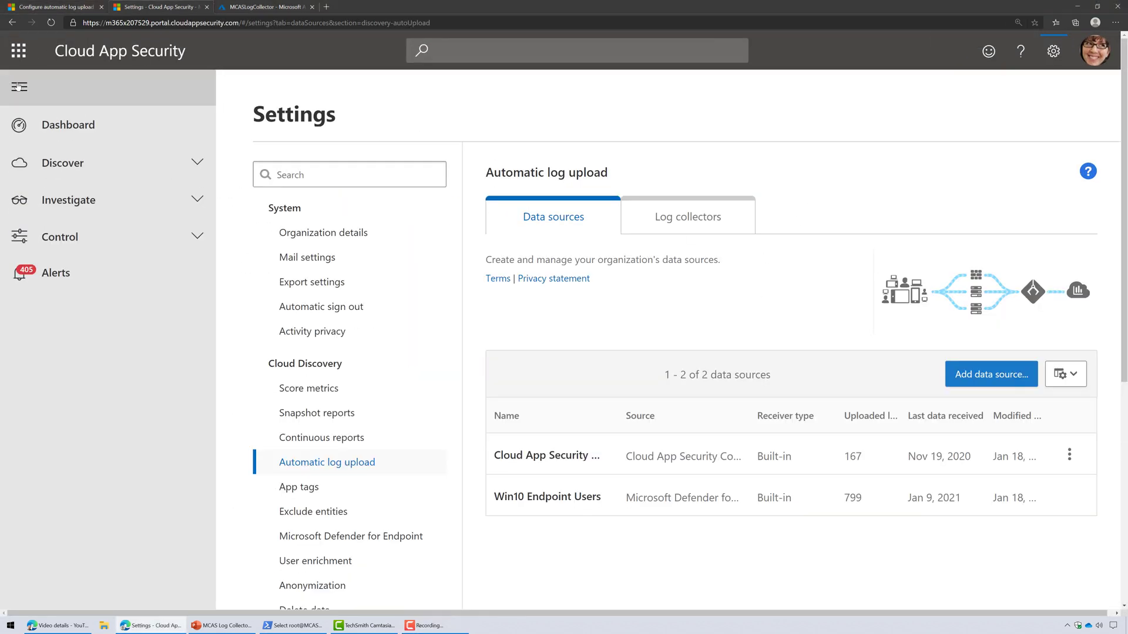
{"action": "left_click", "coordinate": [1054, 52]}
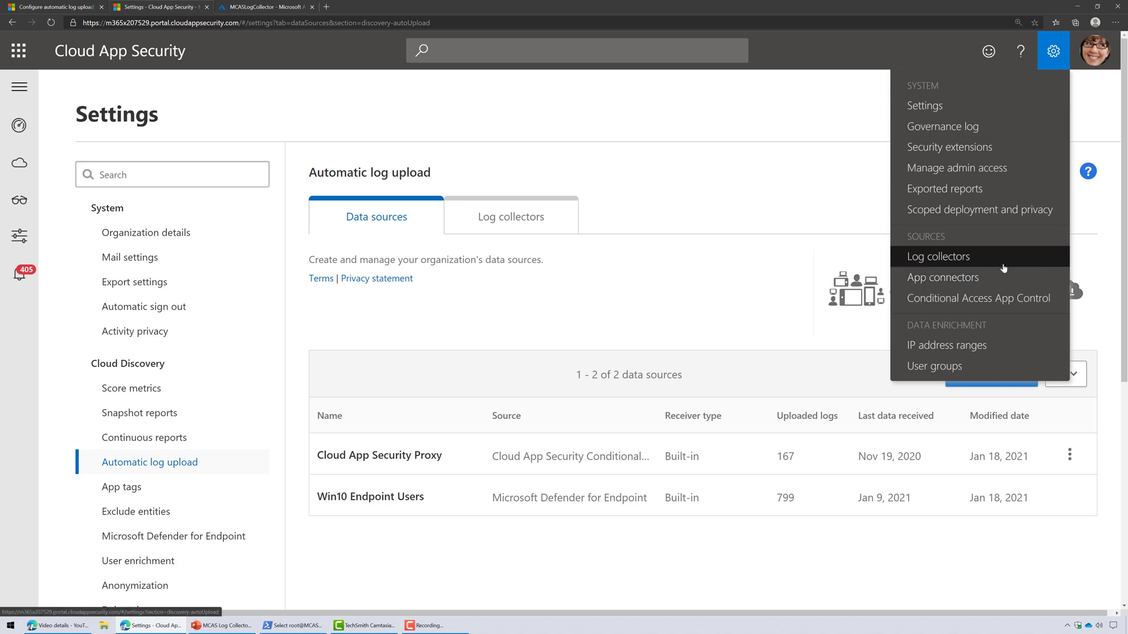
{"action": "left_click", "coordinate": [541, 267]}
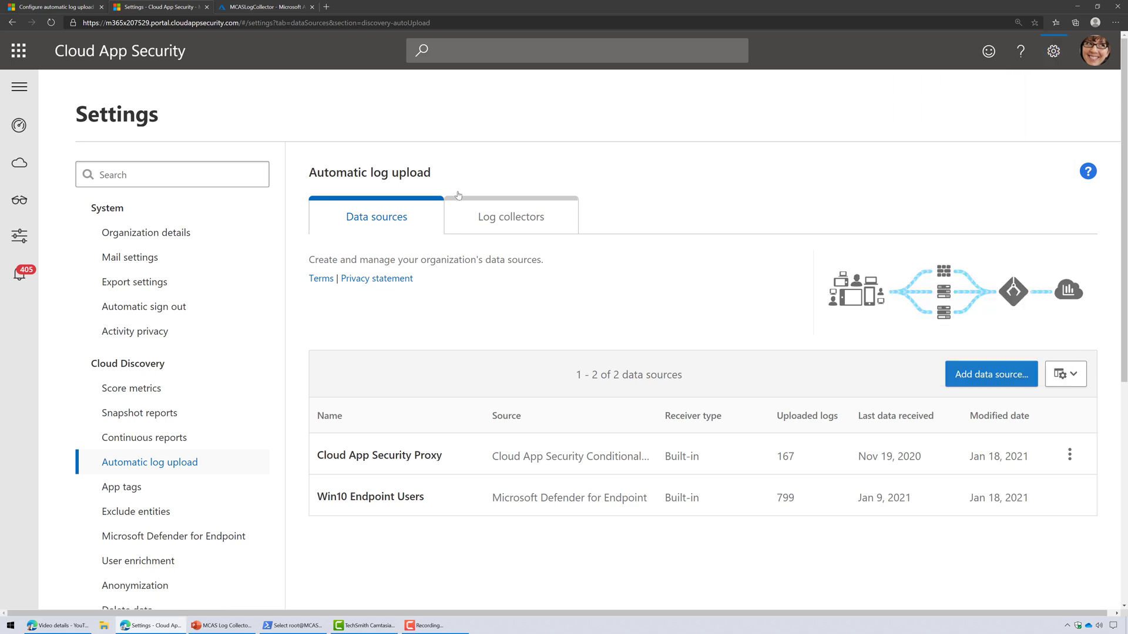
Add data source PAFirewalls: PA Series Firewall, FTP receiver, private information not anonymized.
{"action": "left_click", "coordinate": [993, 374]}
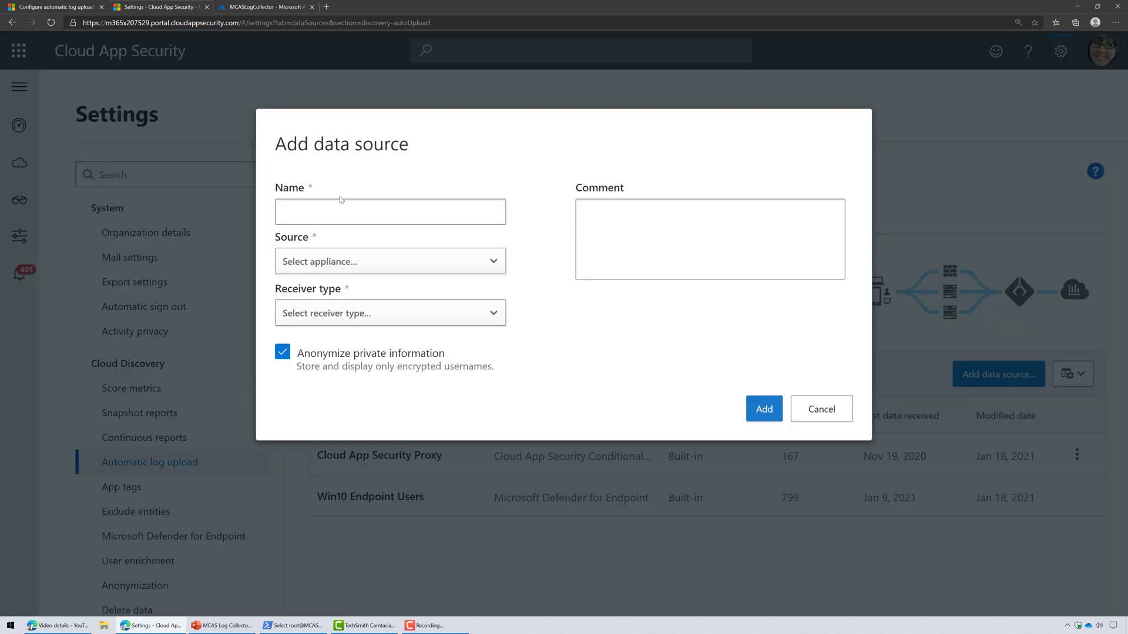
{"action": "left_click", "coordinate": [340, 207]}
{"action": "type", "text": "PAFi"}
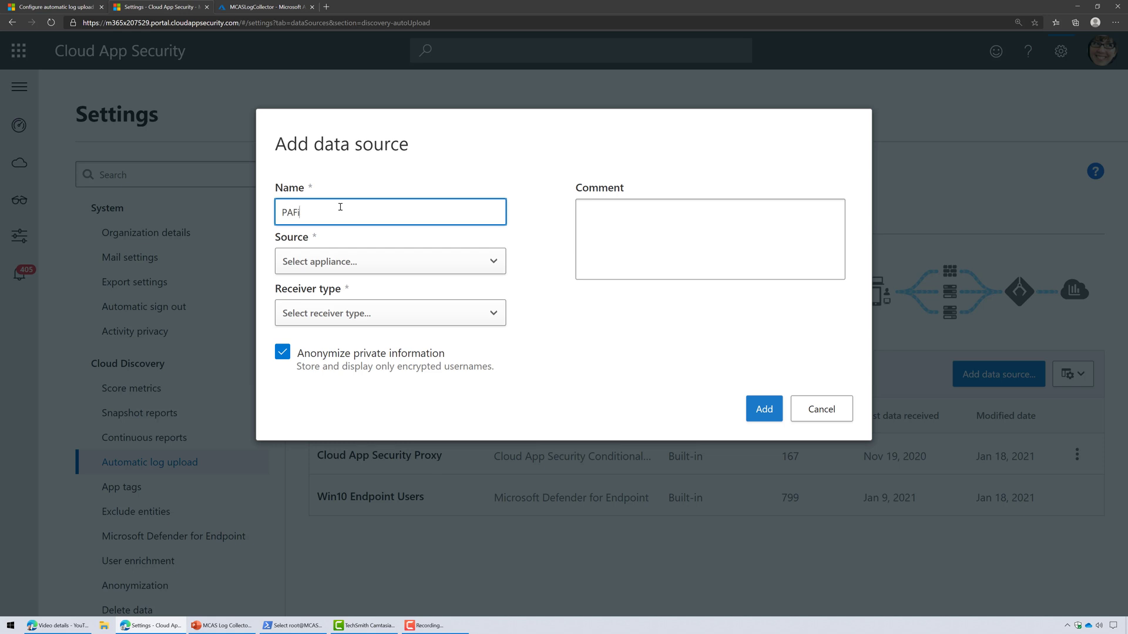
{"action": "type", "text": "rewals"}
{"action": "type", "text": "lls"}
{"action": "left_click", "coordinate": [350, 259]}
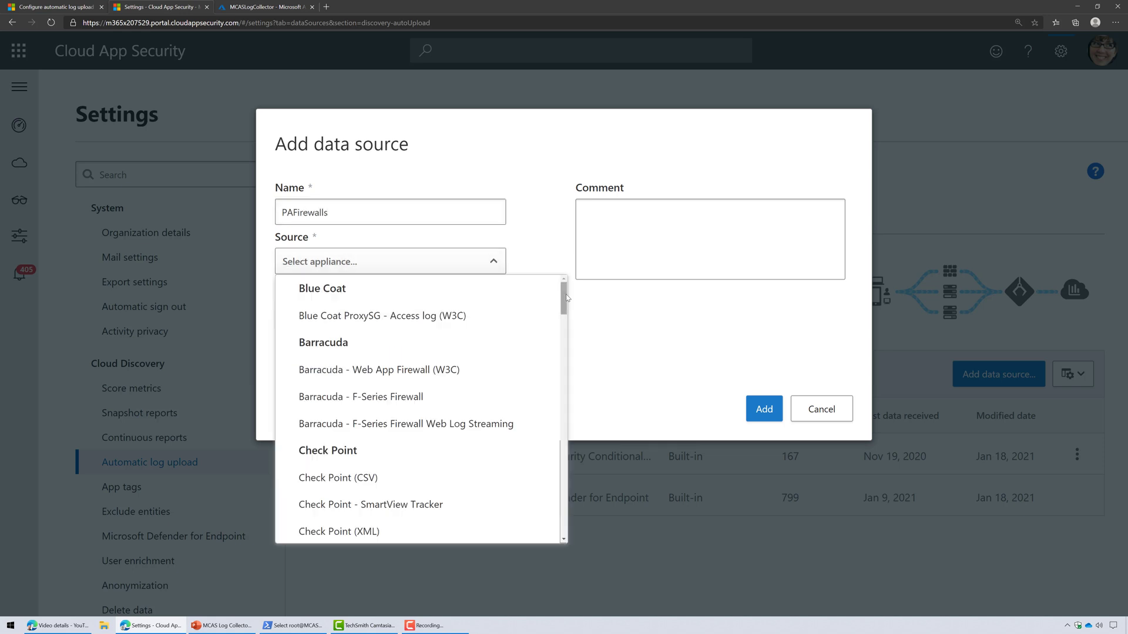
{"action": "left_click_drag", "start_coordinate": [562, 297], "coordinate": [558, 449]}
{"action": "left_click", "coordinate": [423, 339]}
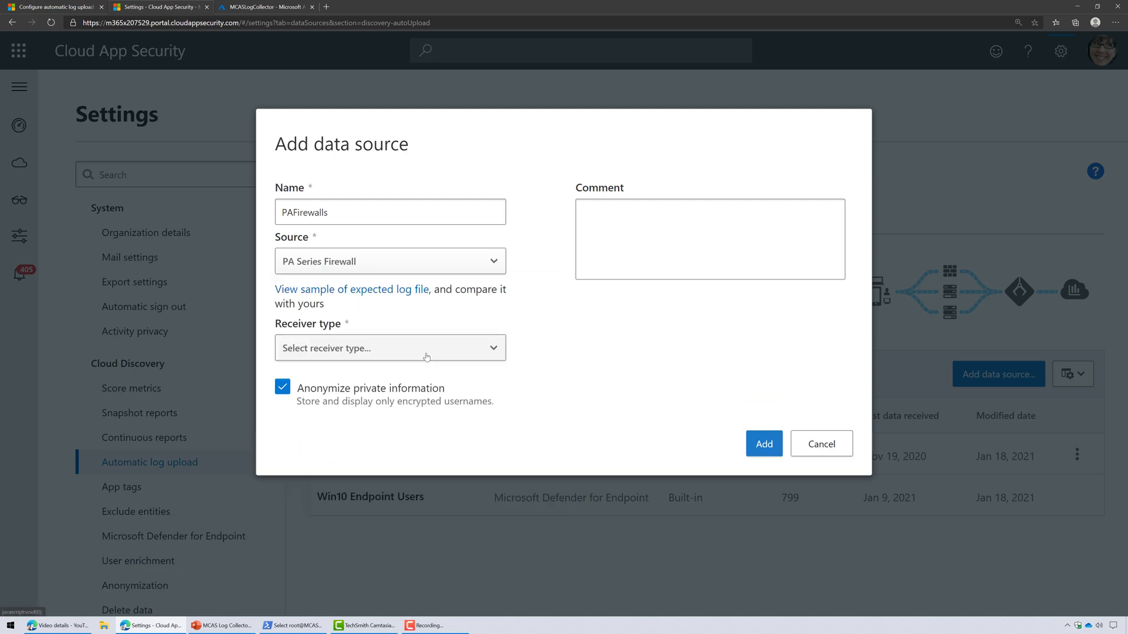
{"action": "left_click", "coordinate": [411, 295]}
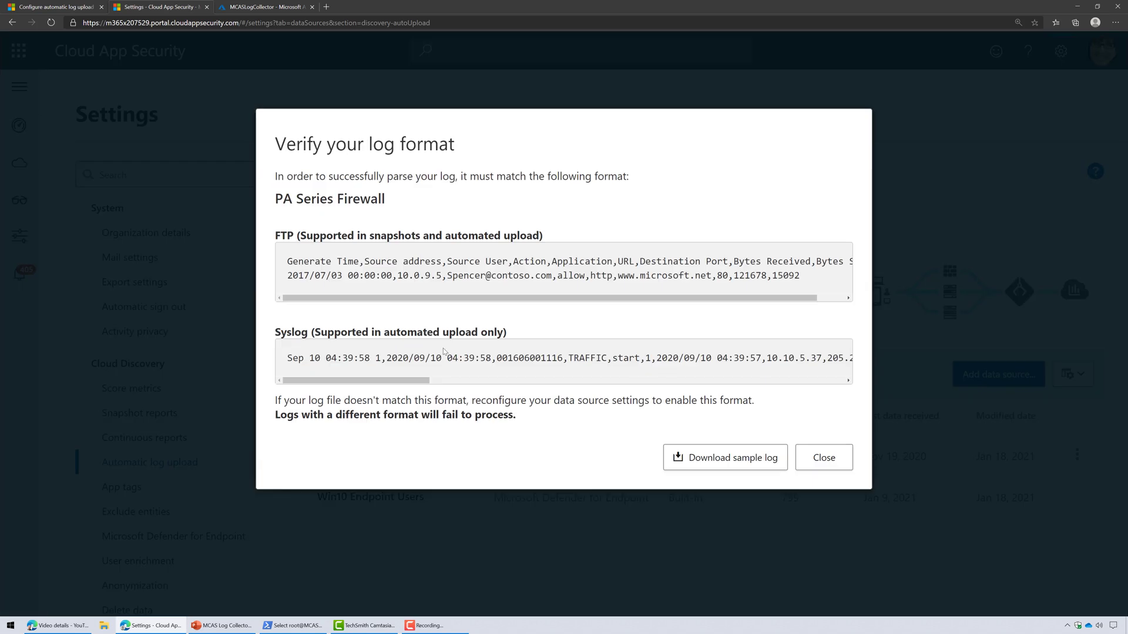
{"action": "left_click", "coordinate": [823, 457]}
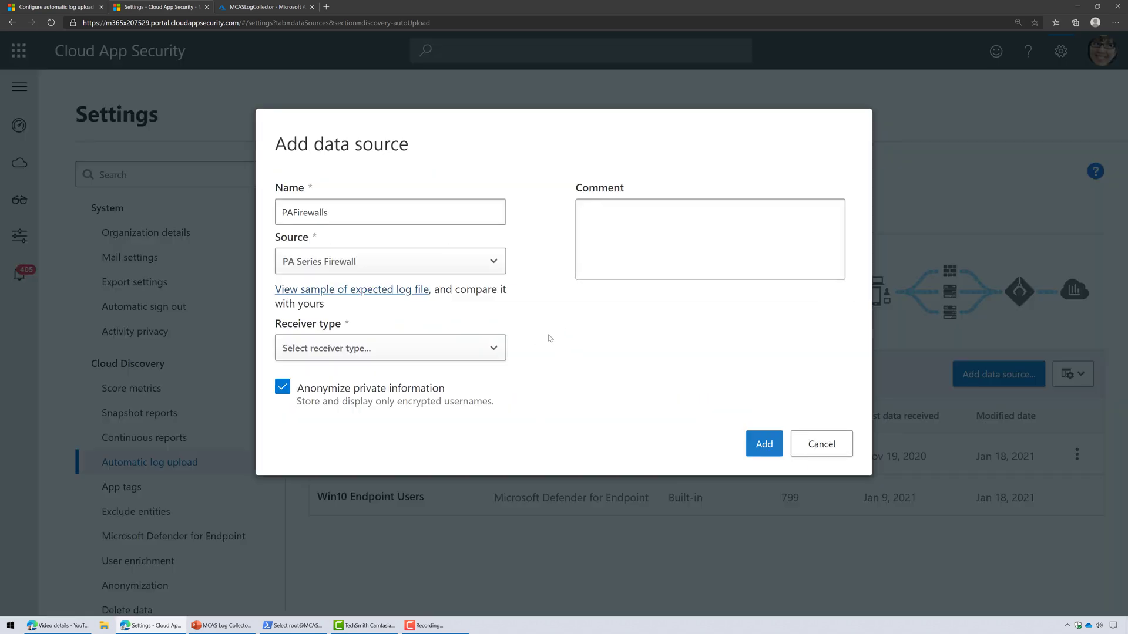
{"action": "left_click", "coordinate": [493, 348]}
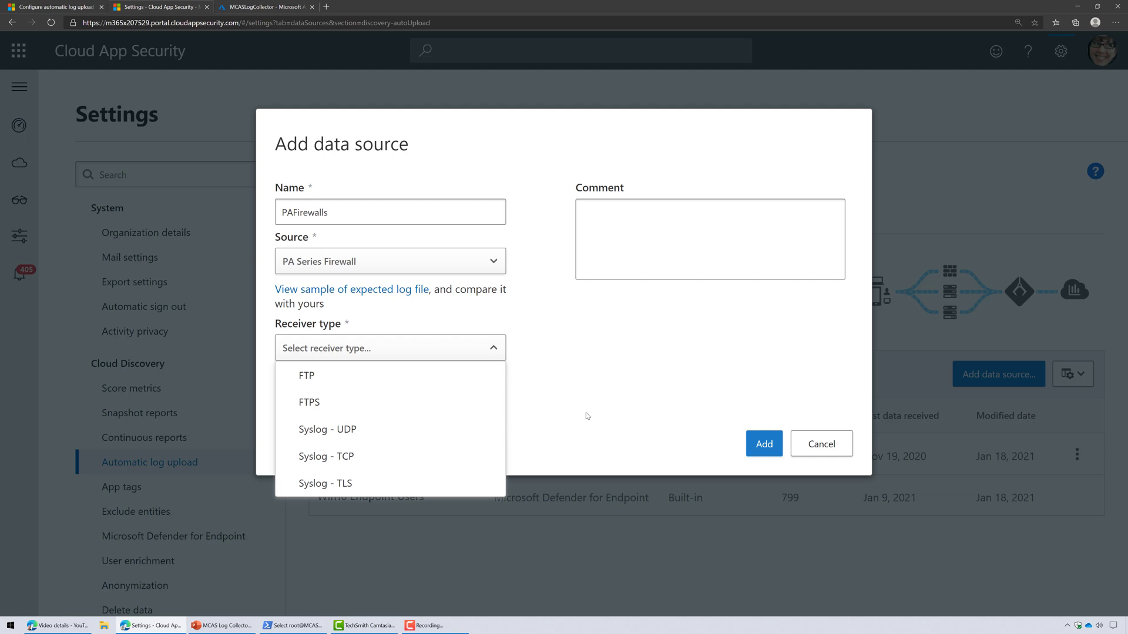
{"action": "left_click", "coordinate": [429, 377]}
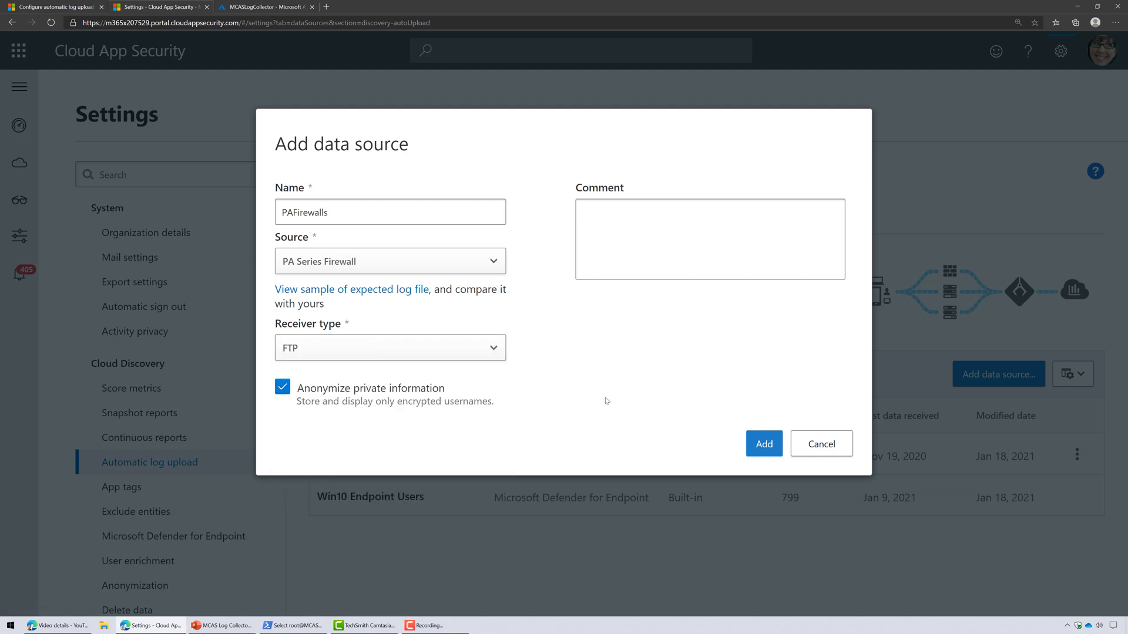
{"action": "left_click", "coordinate": [364, 393]}
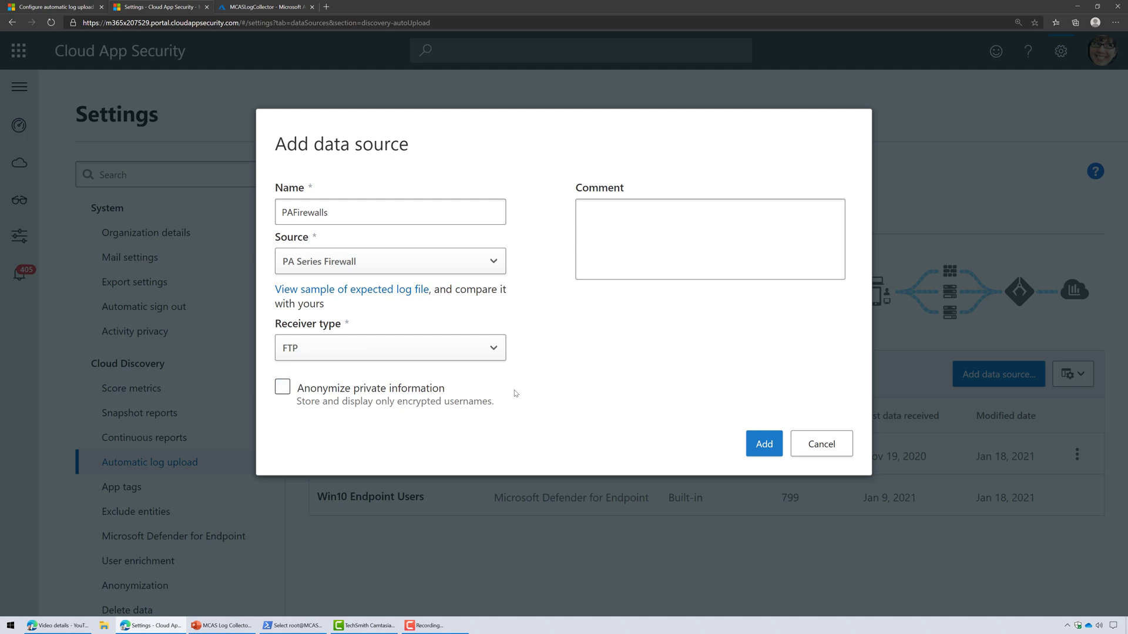
{"action": "left_click", "coordinate": [762, 445]}
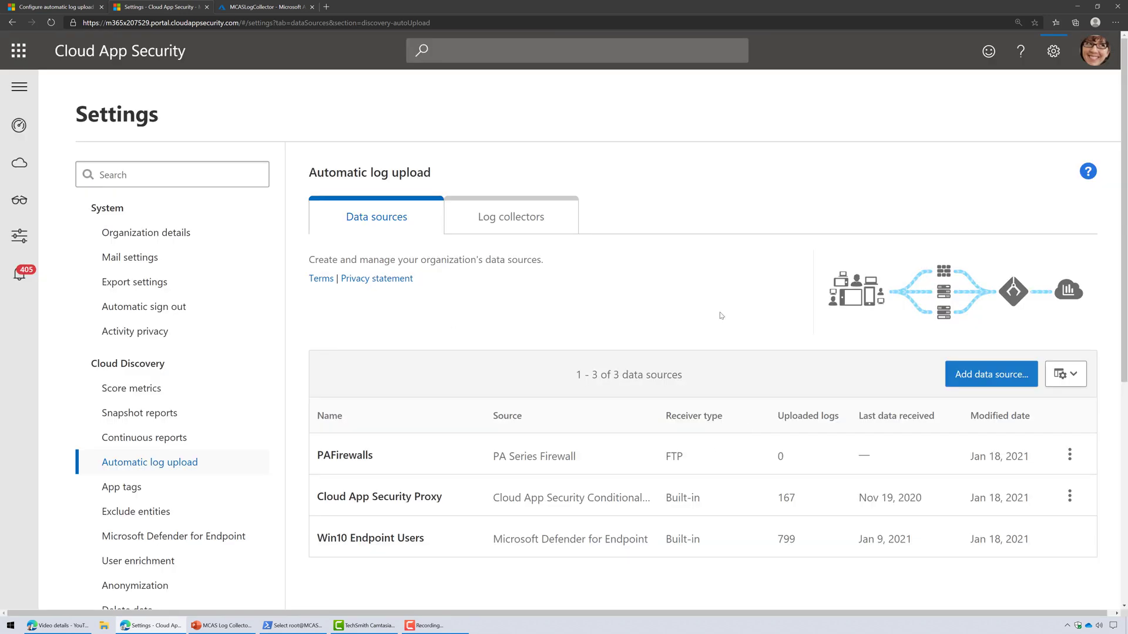
Start a new log collector named MCASLogCollector, copying the name from the Azure VM.
{"action": "left_click", "coordinate": [546, 227]}
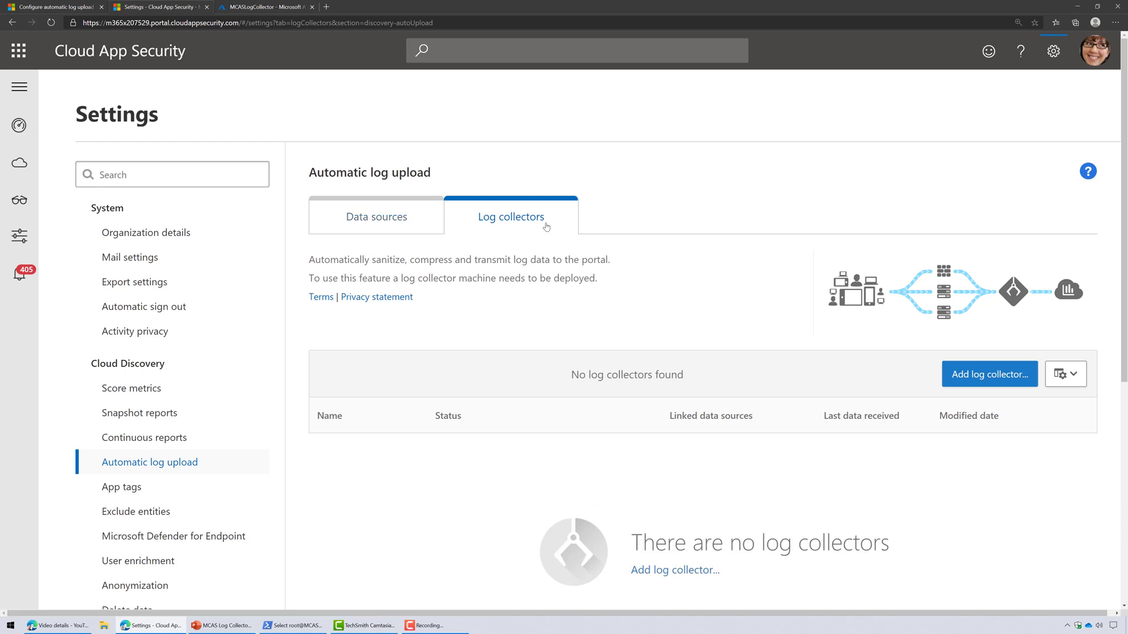
{"action": "left_click", "coordinate": [1045, 380]}
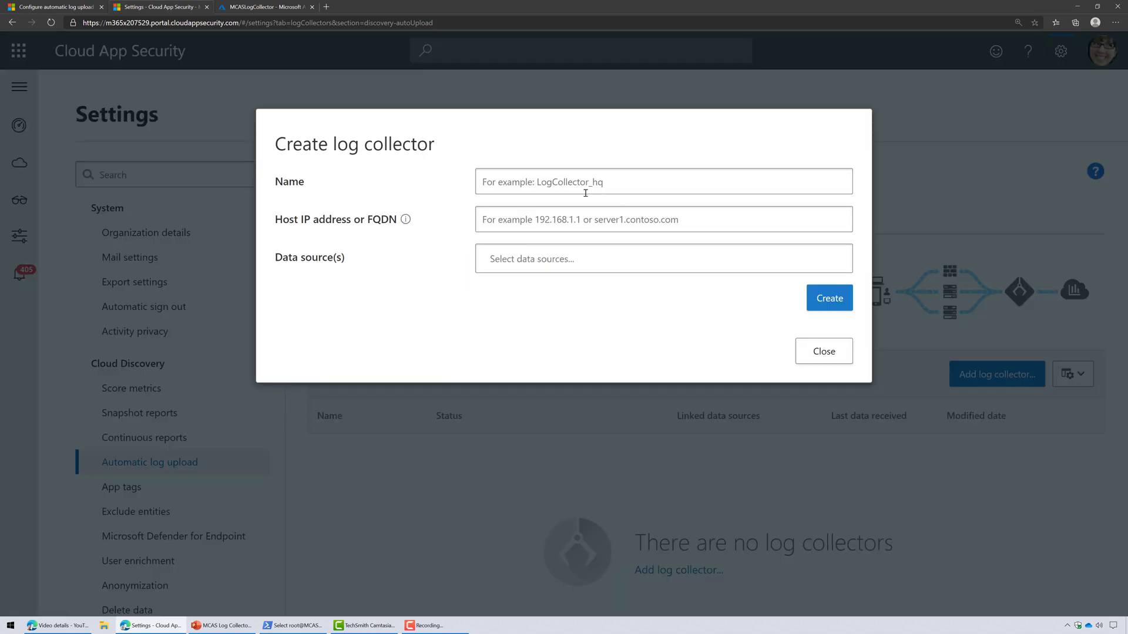
{"action": "left_click", "coordinate": [264, 7]}
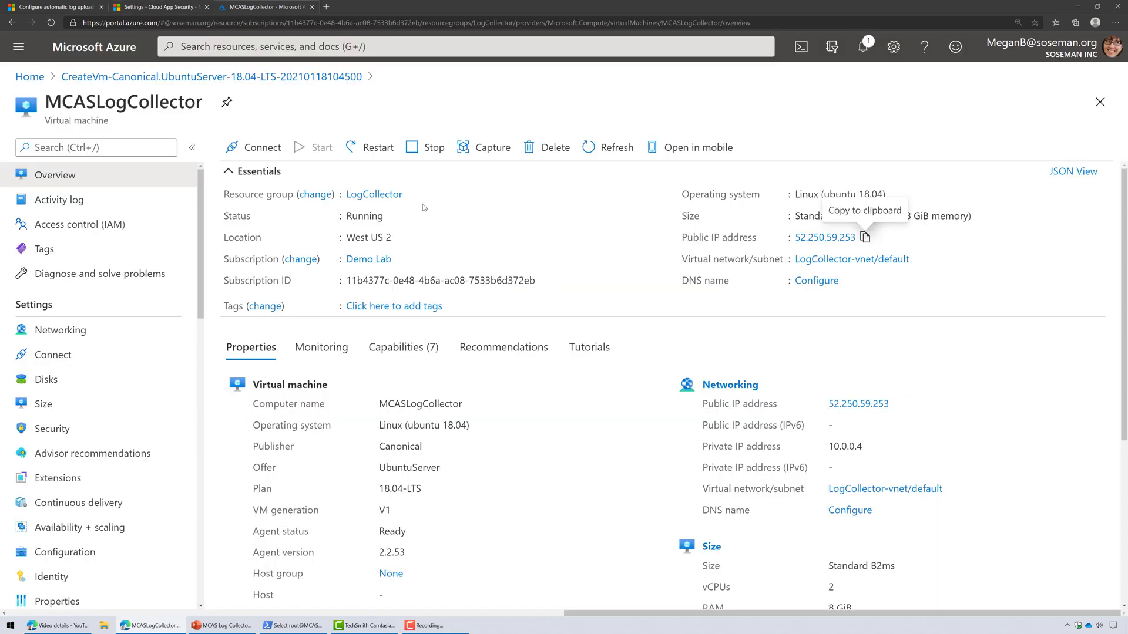
{"action": "double_click", "coordinate": [440, 403]}
{"action": "key", "text": "ctrl+c"}
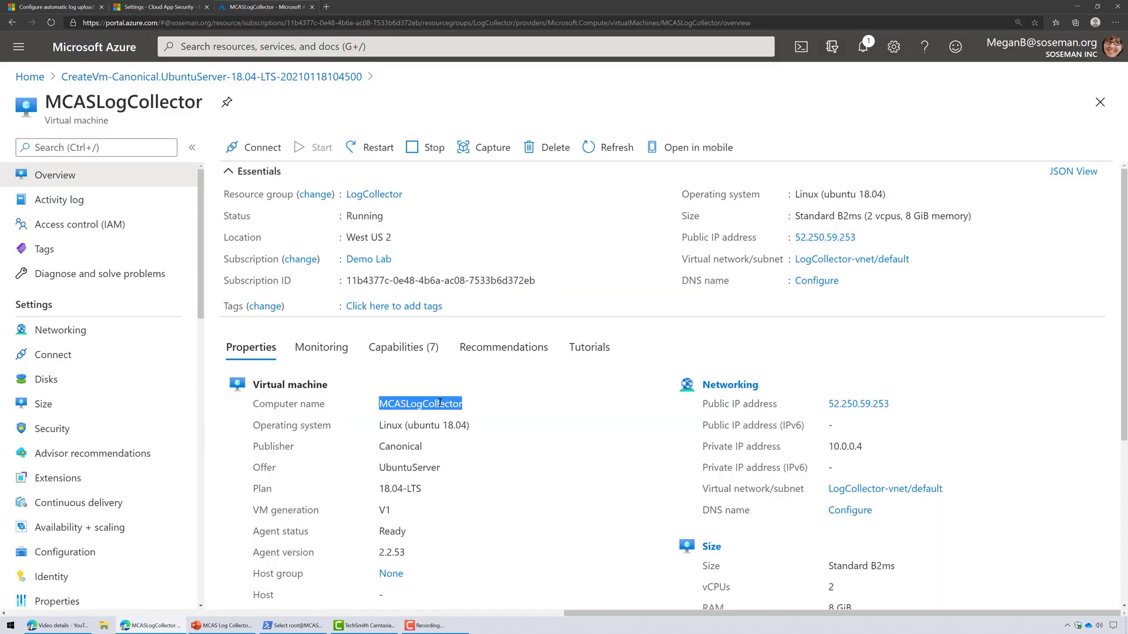
{"action": "left_click", "coordinate": [158, 7]}
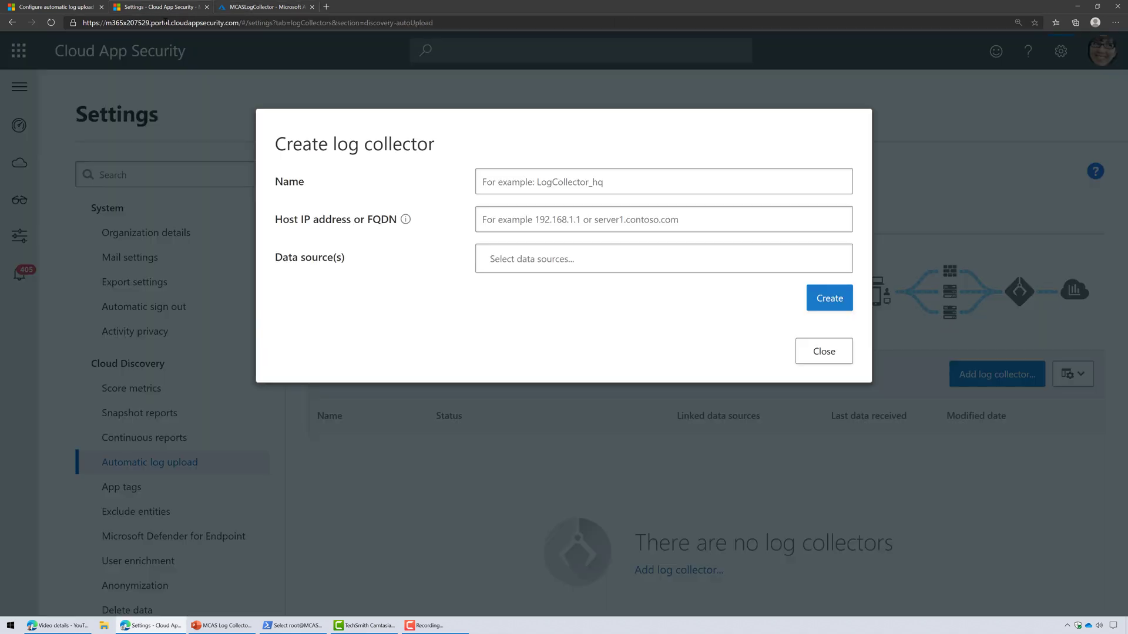
{"action": "left_click", "coordinate": [550, 183]}
{"action": "key", "text": "ctrl+v"}
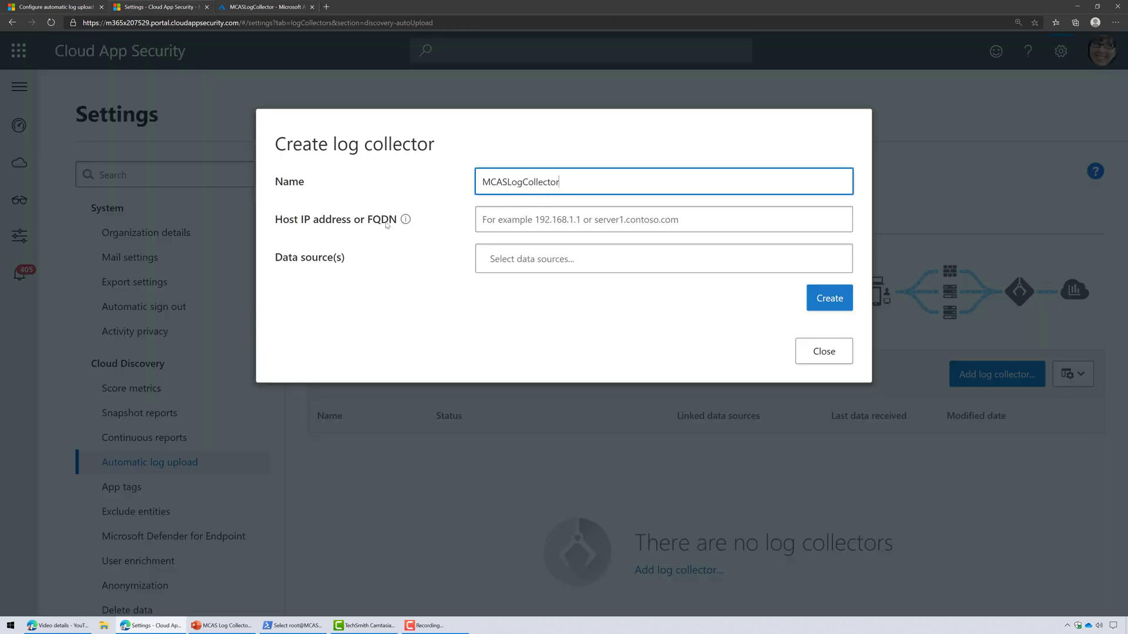
Set host address 52.250.59.253, link the PAFirewalls data source, and create the collector.
{"action": "mouse_move", "coordinate": [405, 223]}
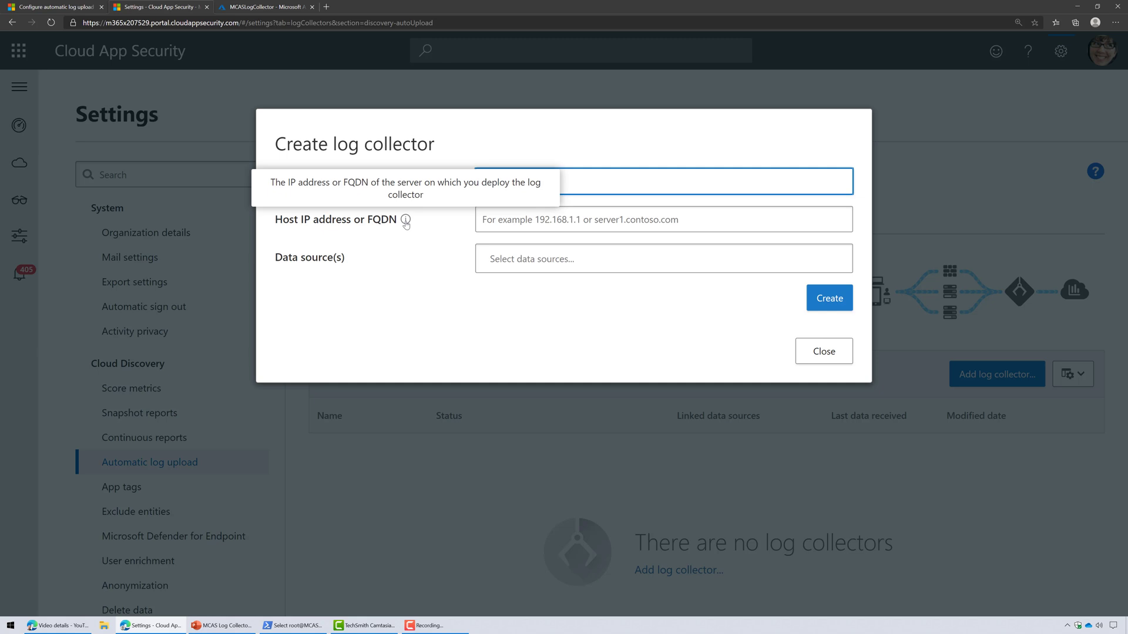
{"action": "left_click", "coordinate": [264, 6]}
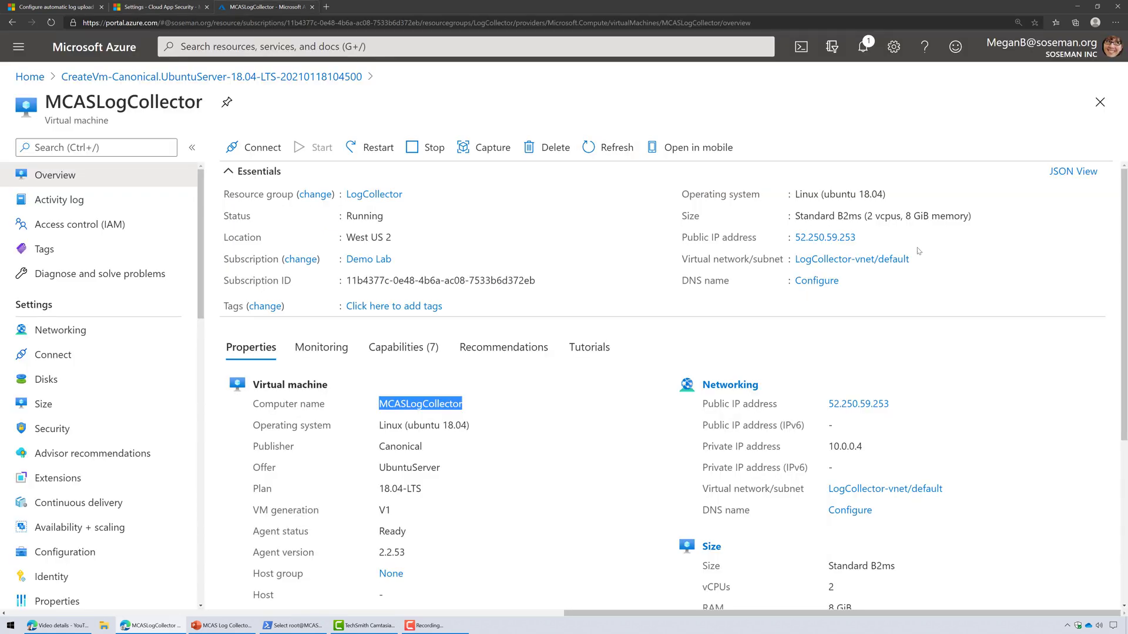
{"action": "left_click", "coordinate": [865, 237]}
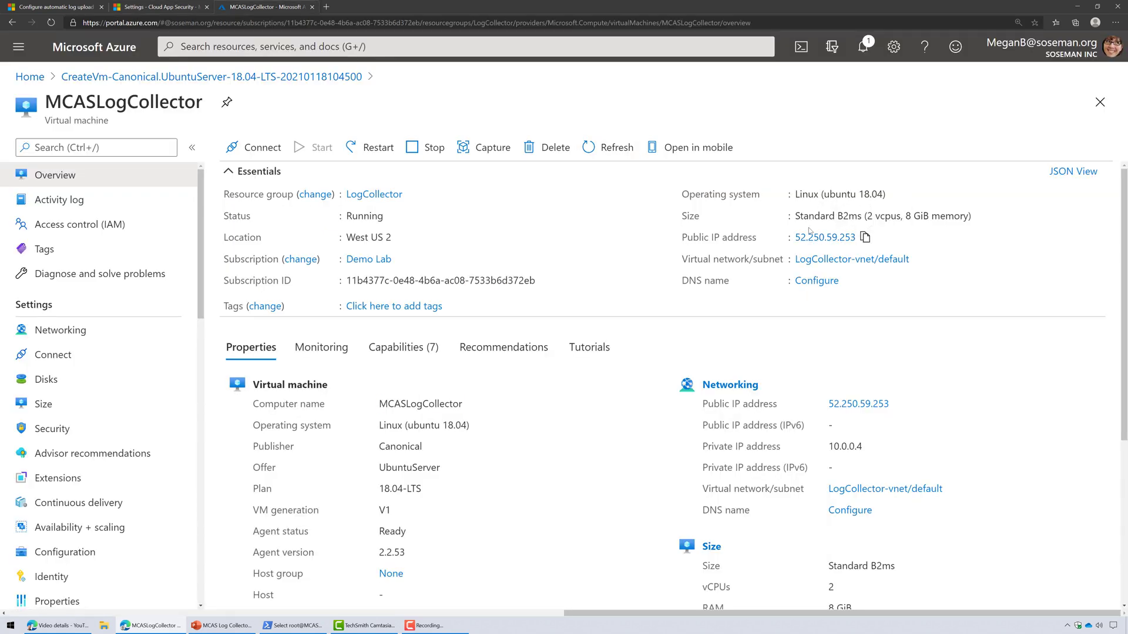
{"action": "left_click", "coordinate": [111, 7]}
{"action": "left_click", "coordinate": [594, 219]}
{"action": "key", "text": "ctrl+v"}
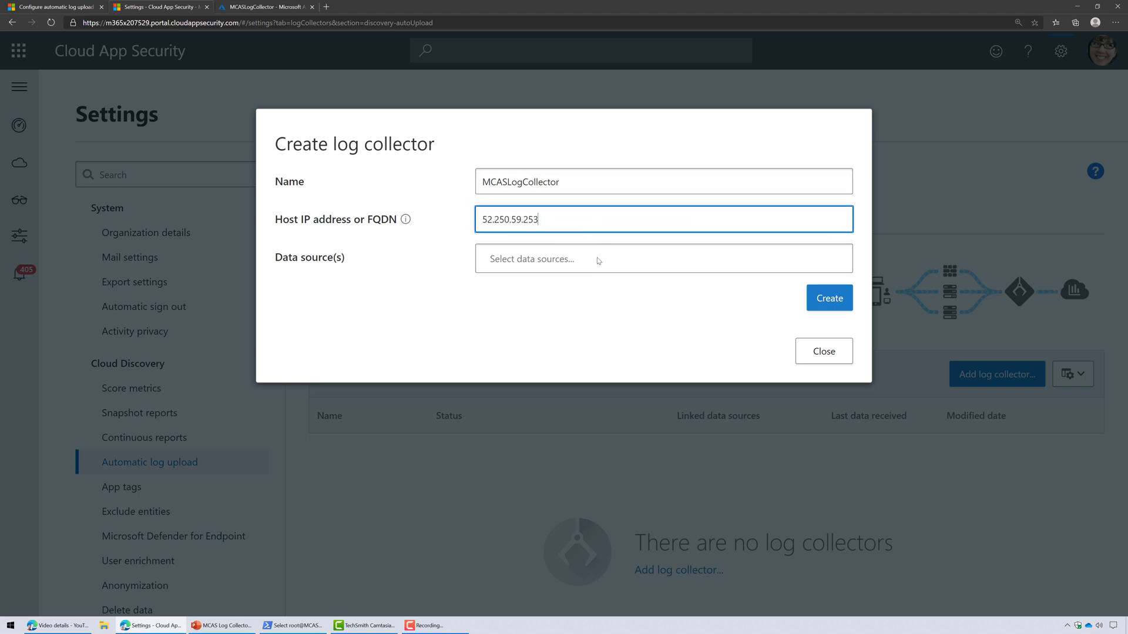
{"action": "left_click", "coordinate": [598, 261]}
{"action": "left_click", "coordinate": [578, 318]}
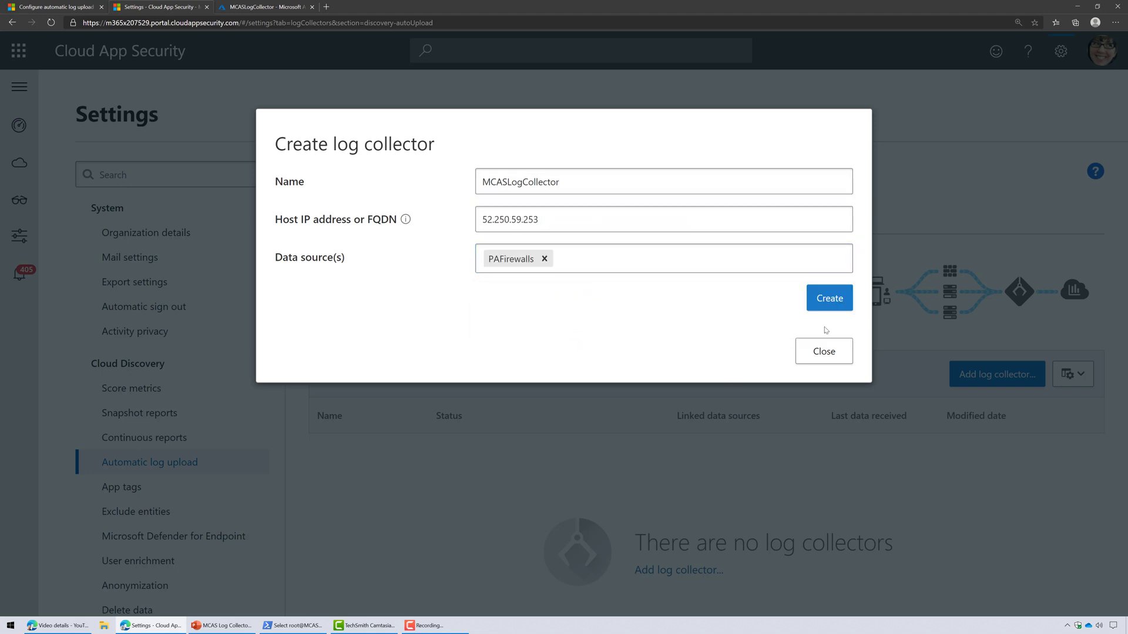
{"action": "left_click", "coordinate": [829, 298]}
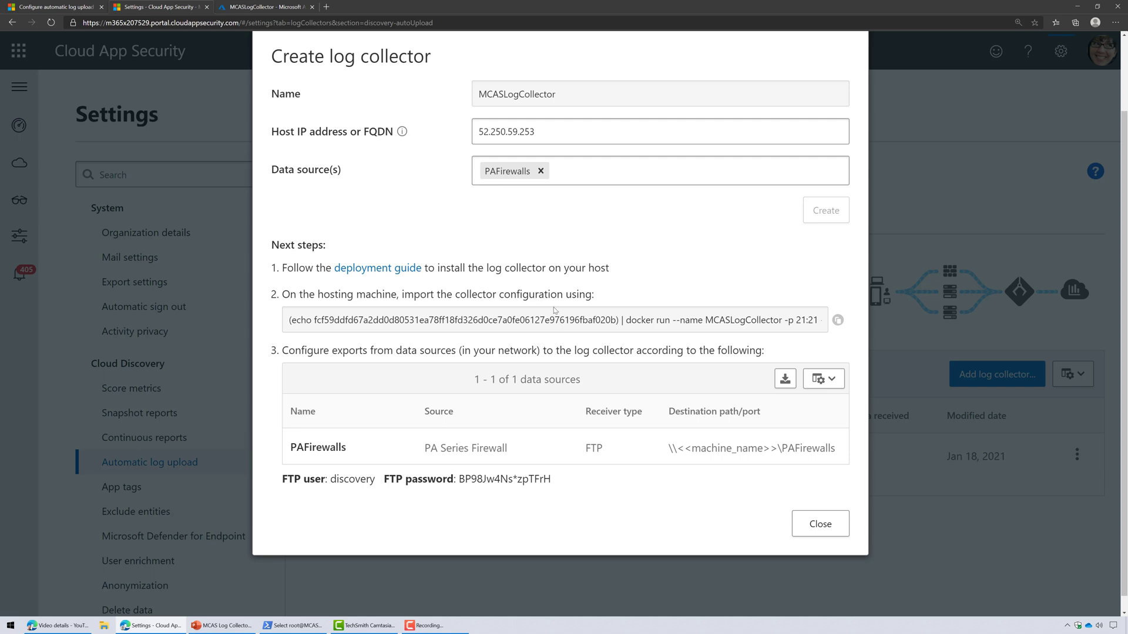
Review the 'Run the command to deploy the log collector' section in the Microsoft Docs guide.
{"action": "left_click", "coordinate": [82, 7]}
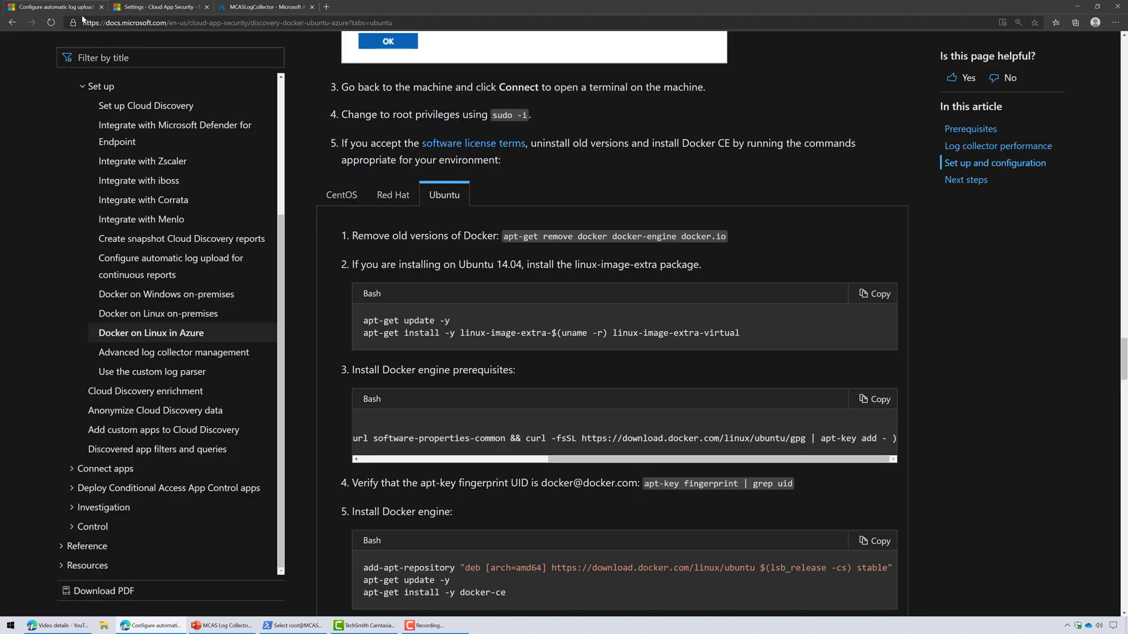
{"action": "scroll", "coordinate": [835, 432], "scroll_direction": "down", "scroll_amount": 9}
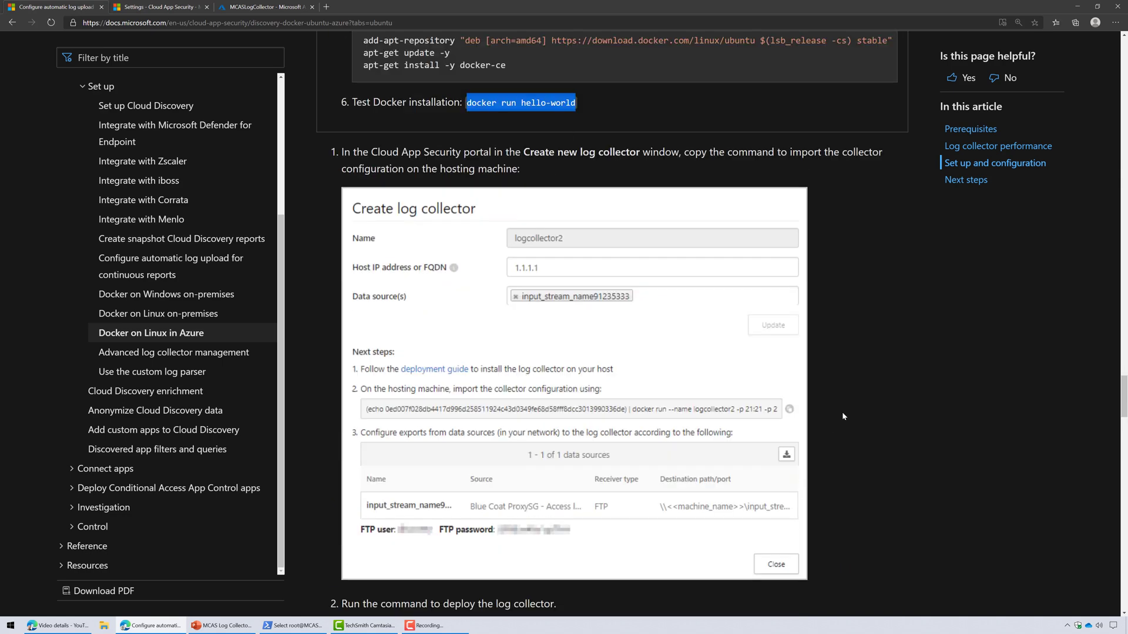
{"action": "scroll", "coordinate": [841, 411], "scroll_direction": "down", "scroll_amount": 2}
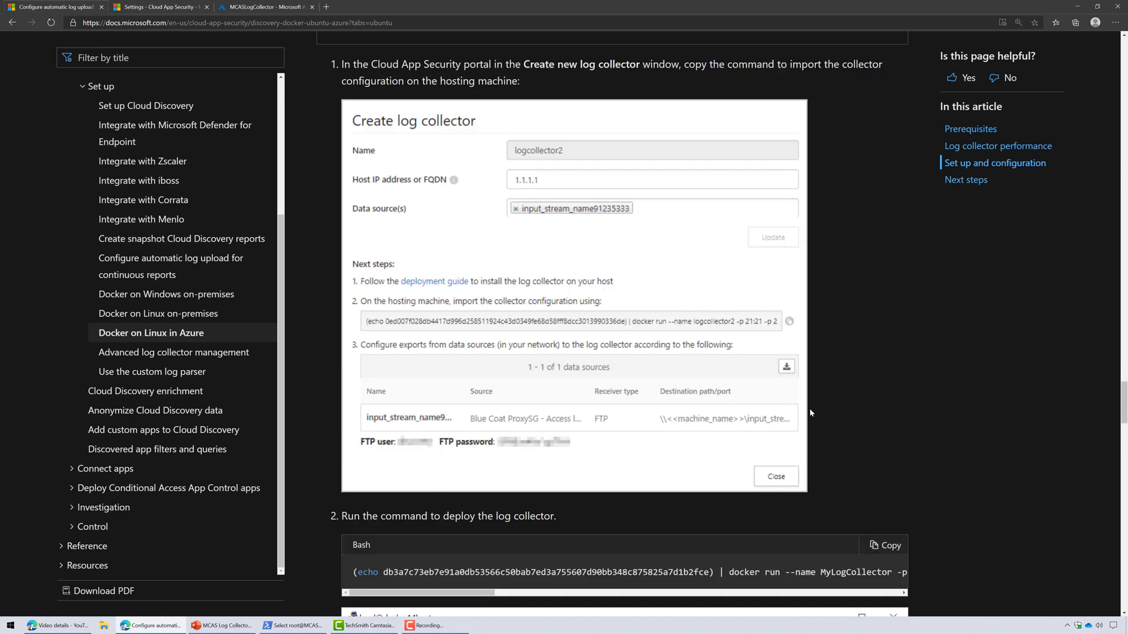
{"action": "scroll", "coordinate": [657, 421], "scroll_direction": "down", "scroll_amount": 2}
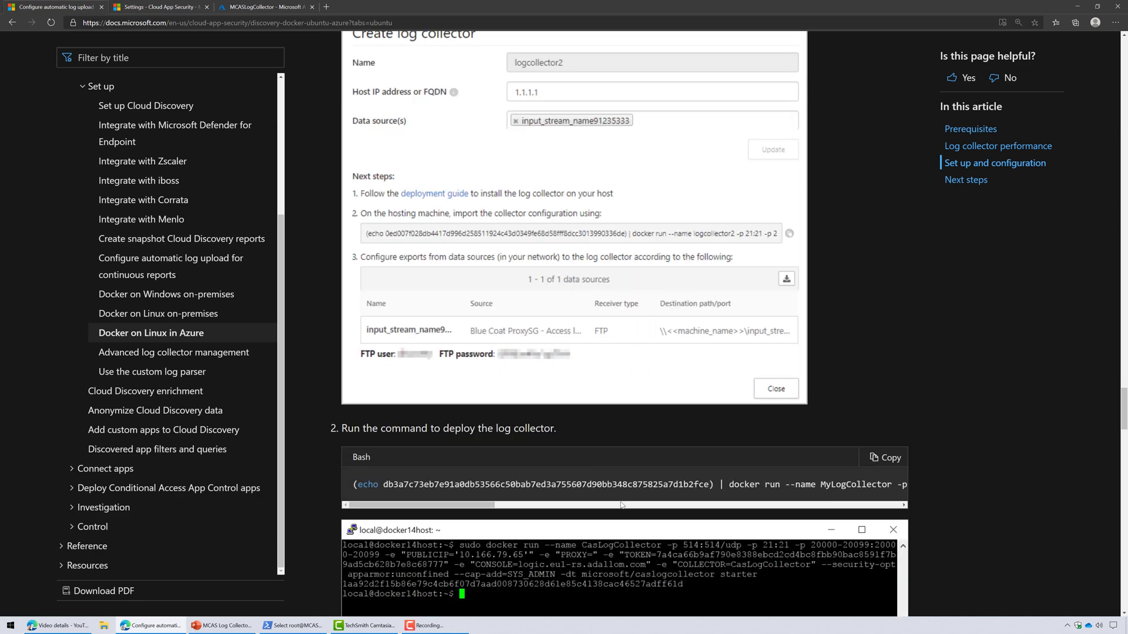
{"action": "left_click_drag", "start_coordinate": [478, 505], "coordinate": [380, 488]}
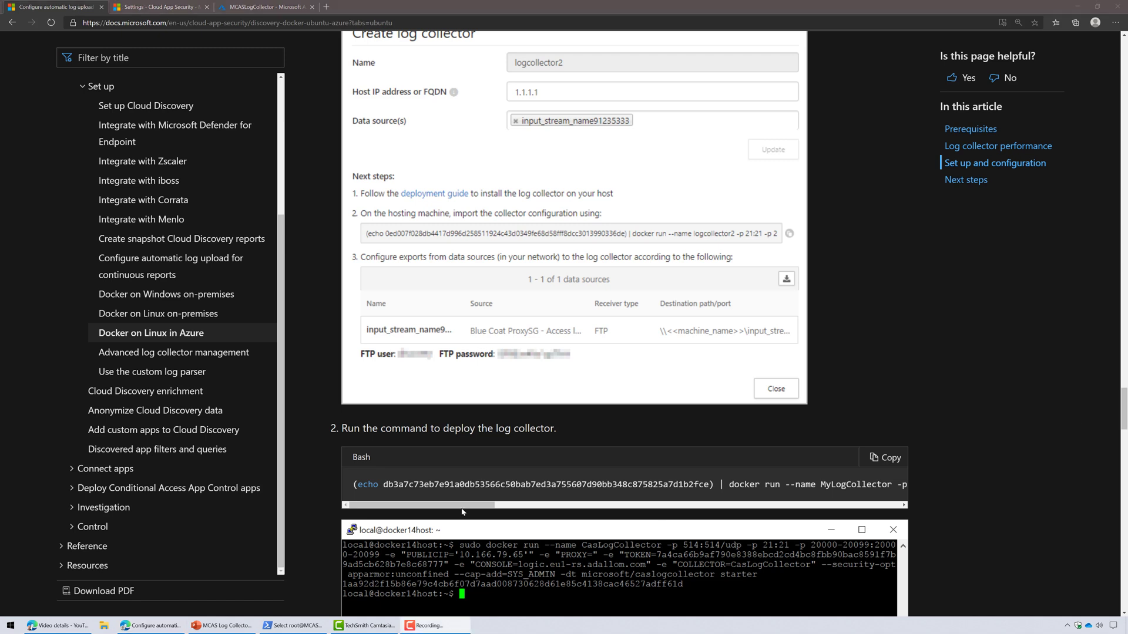
{"action": "left_click_drag", "start_coordinate": [464, 485], "coordinate": [434, 485]}
Copy the collector's docker run command from the Create log collector dialog.
{"action": "left_click", "coordinate": [171, 7]}
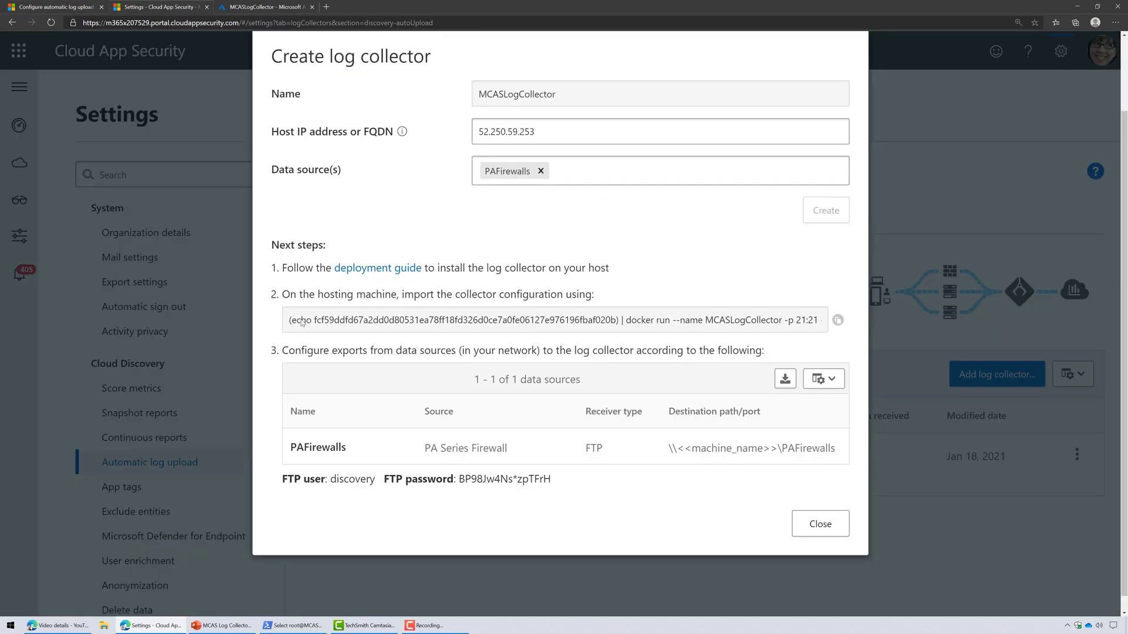
{"action": "left_click_drag", "start_coordinate": [621, 320], "coordinate": [834, 321]}
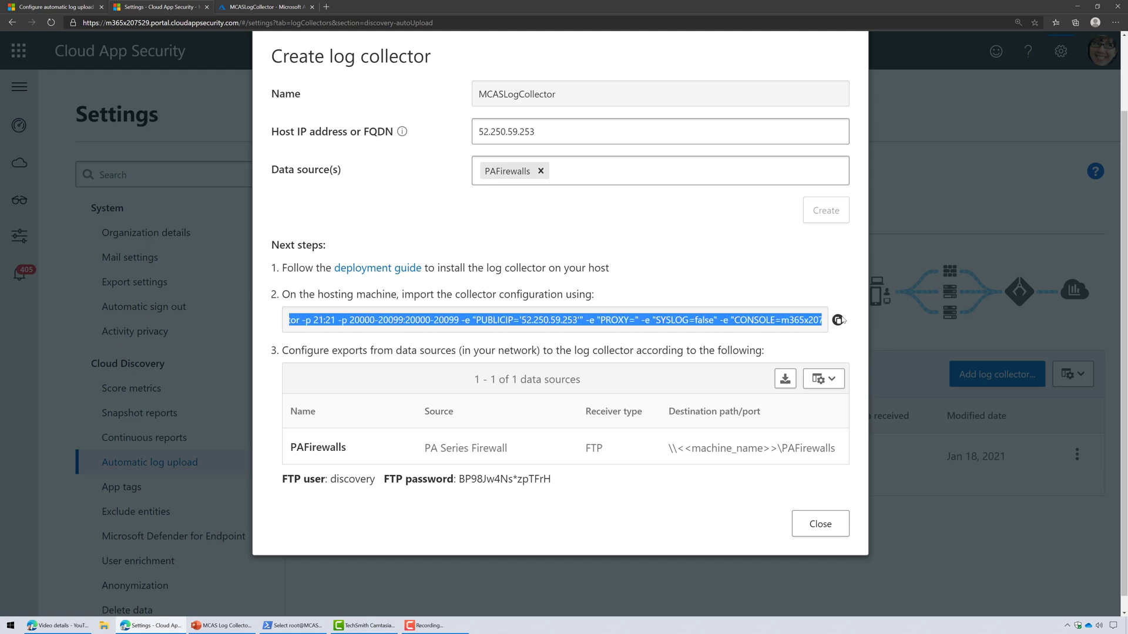
{"action": "left_click", "coordinate": [651, 329]}
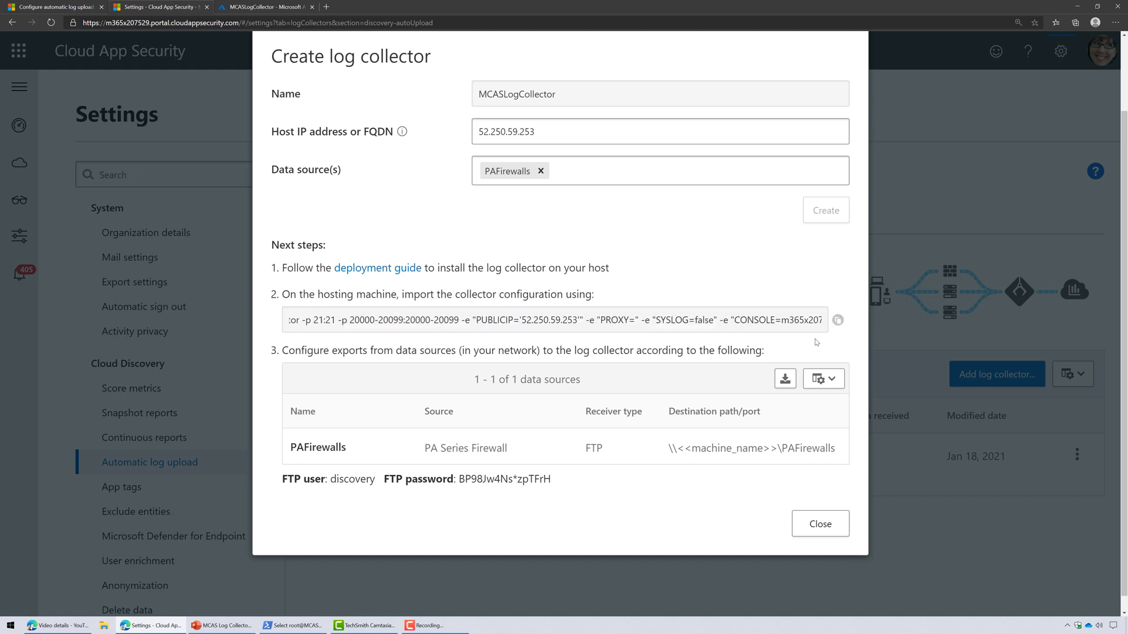
{"action": "left_click", "coordinate": [837, 320]}
Clear the VM's root prompt, then paste and run the copied docker run command there.
{"action": "left_click", "coordinate": [294, 626]}
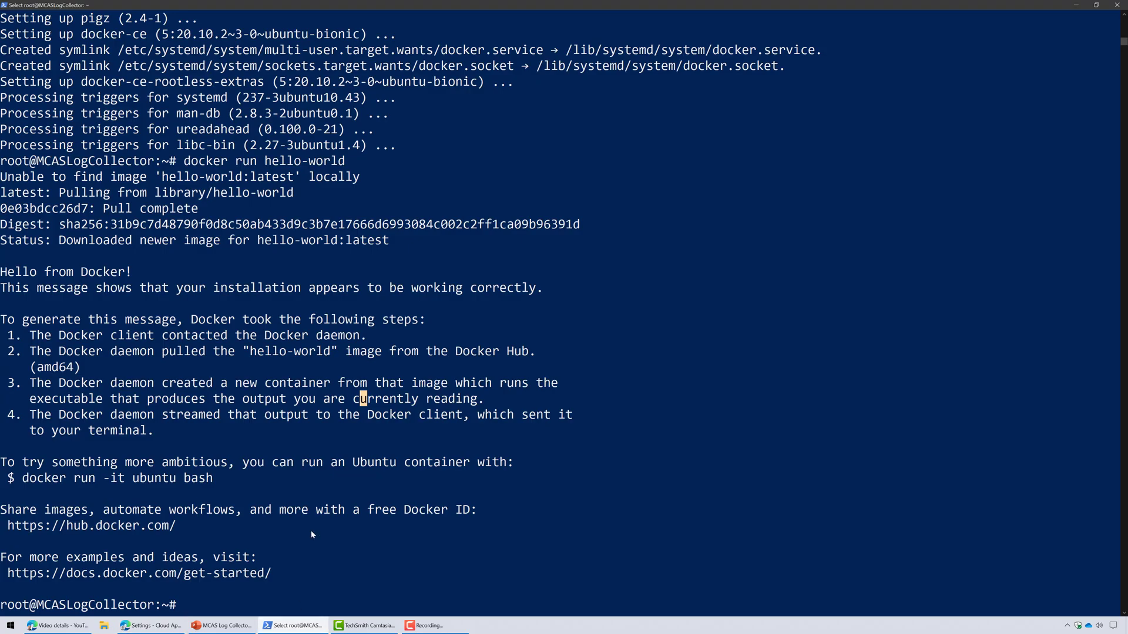
{"action": "key", "text": "Escape"}
{"action": "type", "text": "u"}
{"action": "key", "text": "BackSpace"}
{"action": "left_click", "coordinate": [151, 626]}
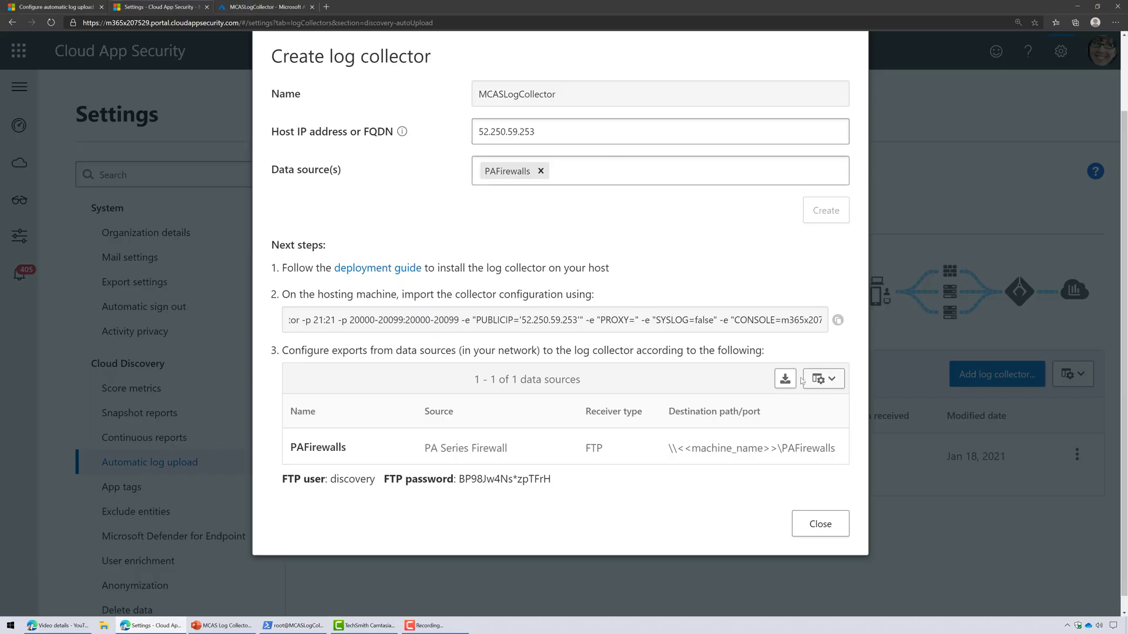
{"action": "left_click", "coordinate": [837, 320]}
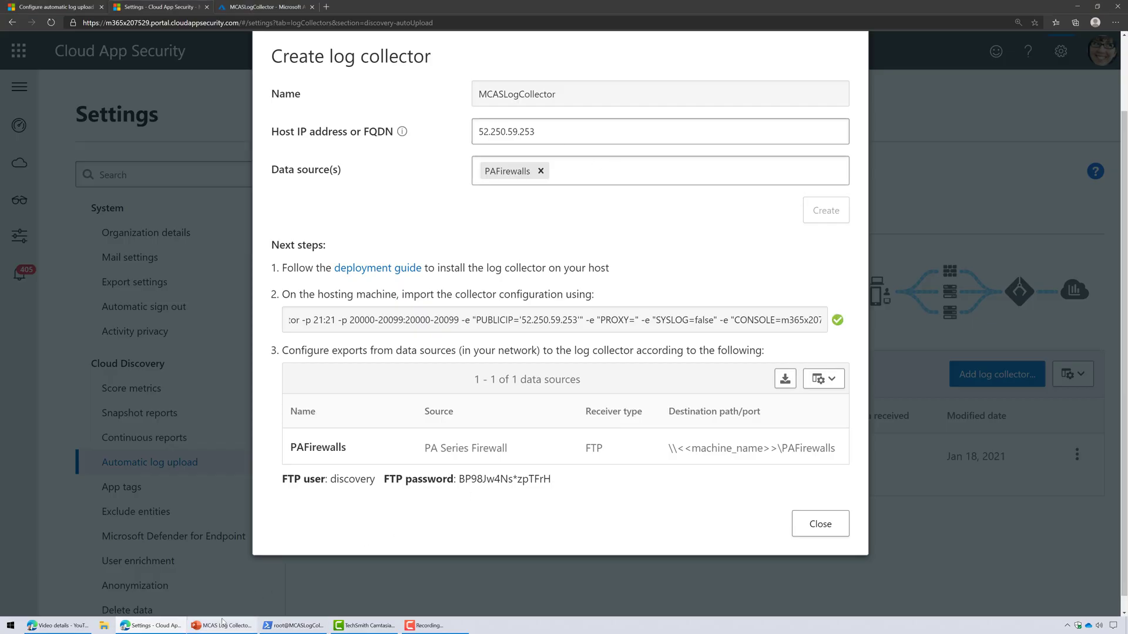
{"action": "left_click", "coordinate": [293, 626]}
{"action": "right_click", "coordinate": [281, 573]}
{"action": "key", "text": "Return"}
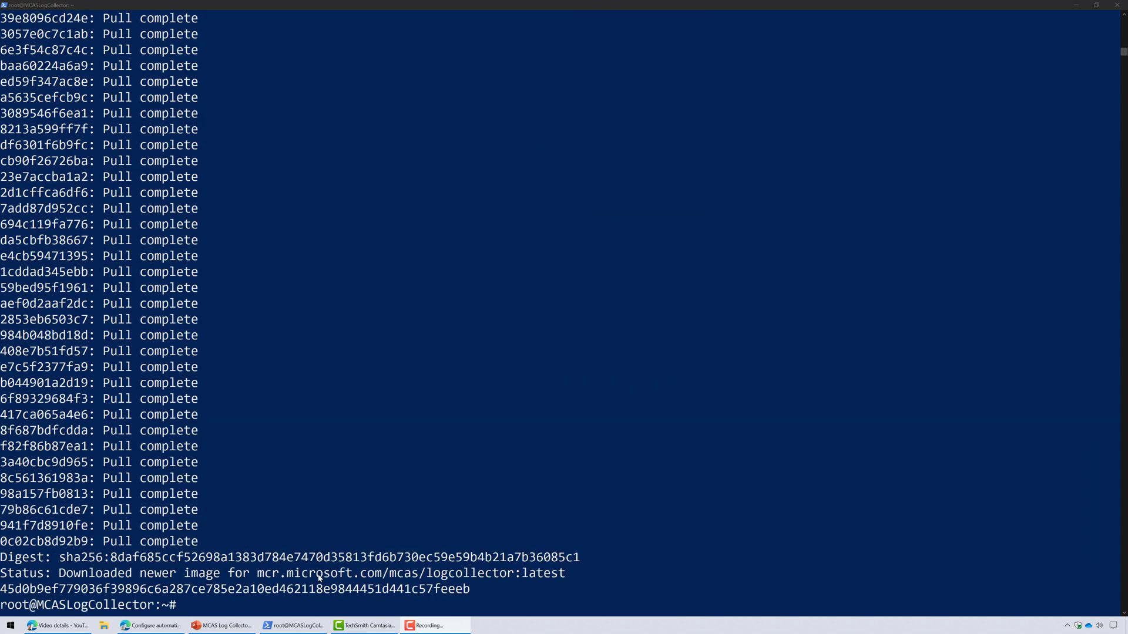
Copy the 'Docker logs' verification command from step 3 of the Docs guide.
{"action": "left_click", "coordinate": [172, 627]}
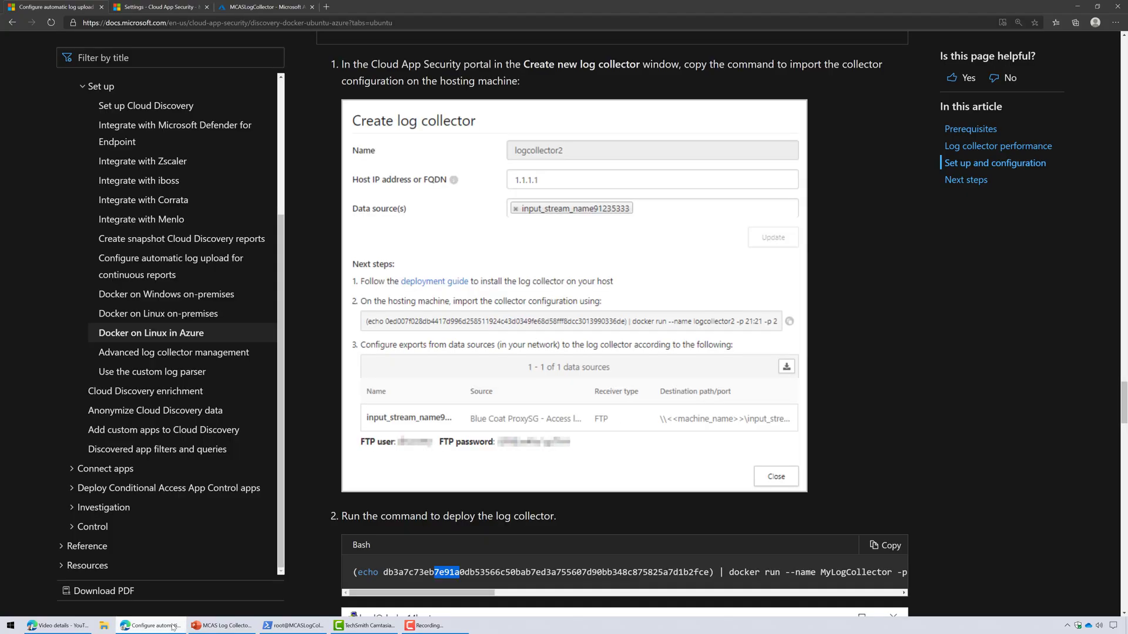
{"action": "scroll", "coordinate": [604, 452], "scroll_direction": "down", "scroll_amount": 10}
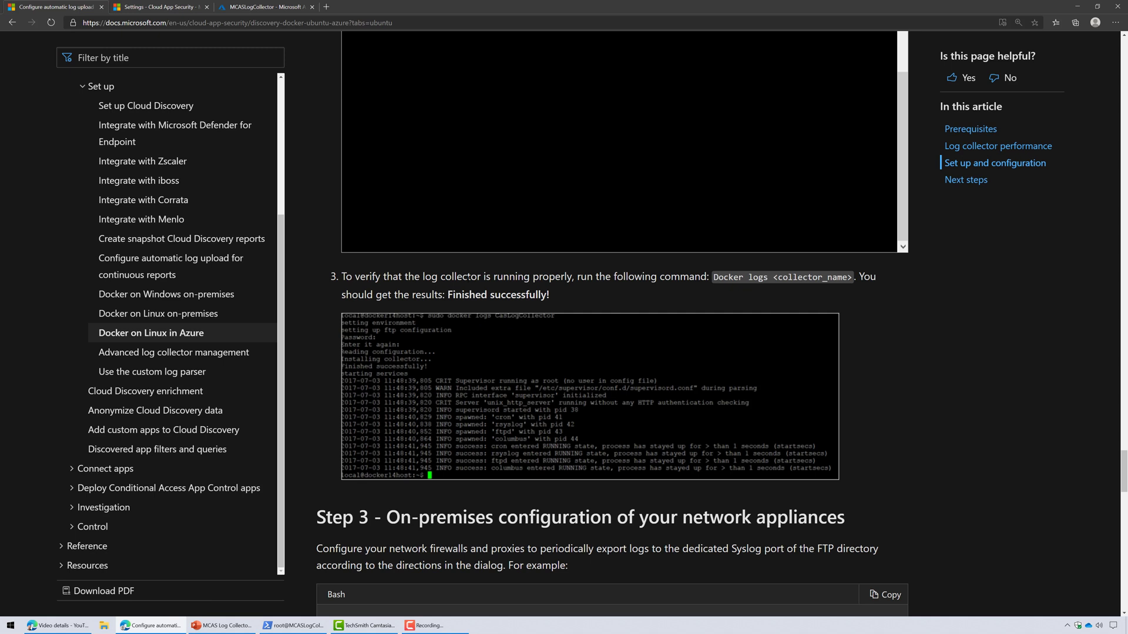
{"action": "left_click_drag", "start_coordinate": [767, 277], "coordinate": [715, 279]}
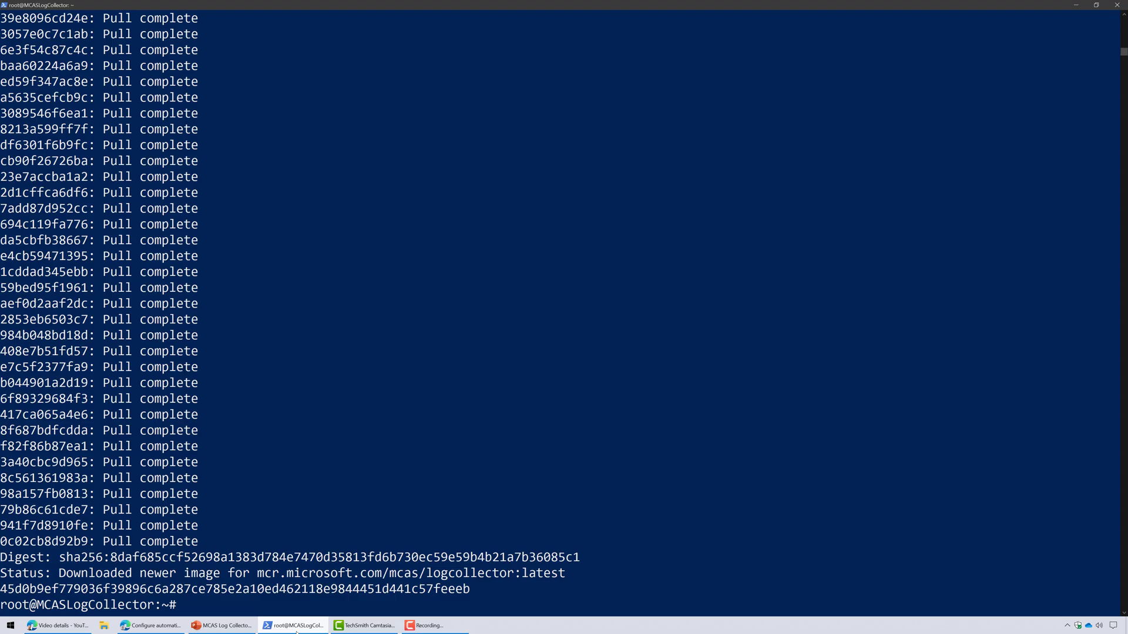
{"action": "left_click", "coordinate": [293, 625]}
Run 'docker logs MCASLogCollector', then rerun it prefixed with sudo.
{"action": "key", "text": "ctrl+v"}
{"action": "type", "text": "MCAS"}
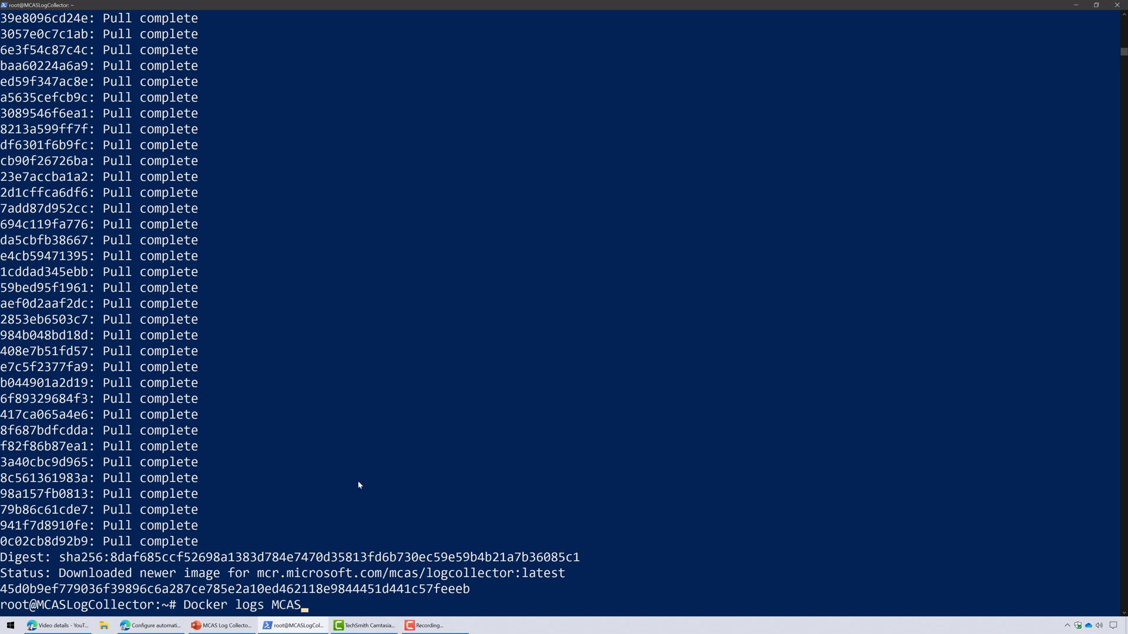
{"action": "type", "text": "LogCollector"}
{"action": "key", "text": "Return"}
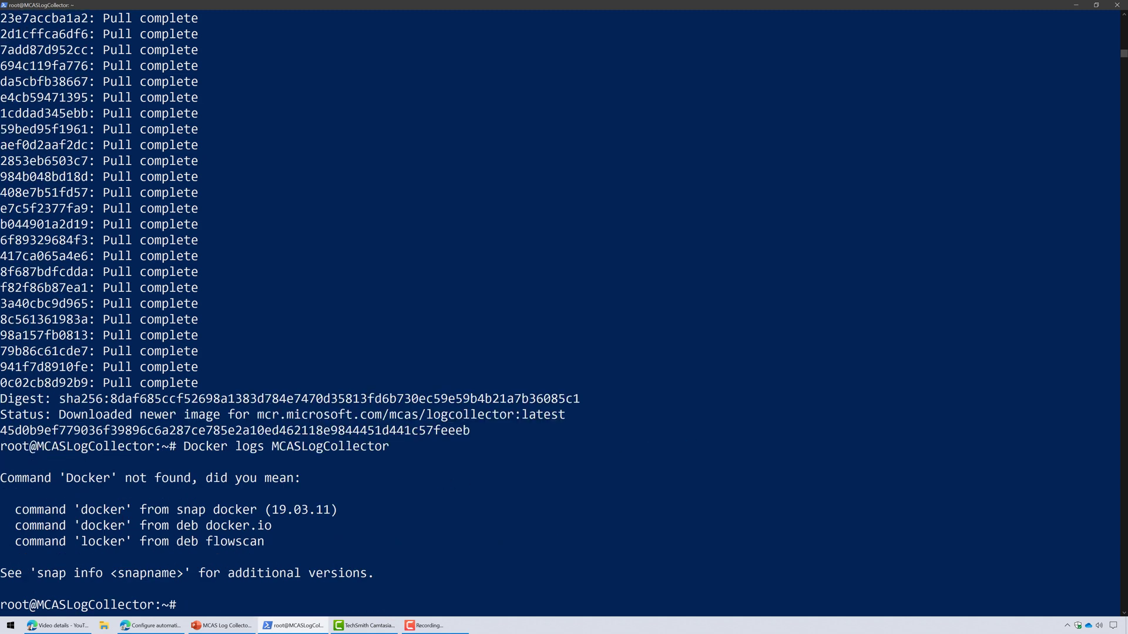
{"action": "key", "text": "F9"}
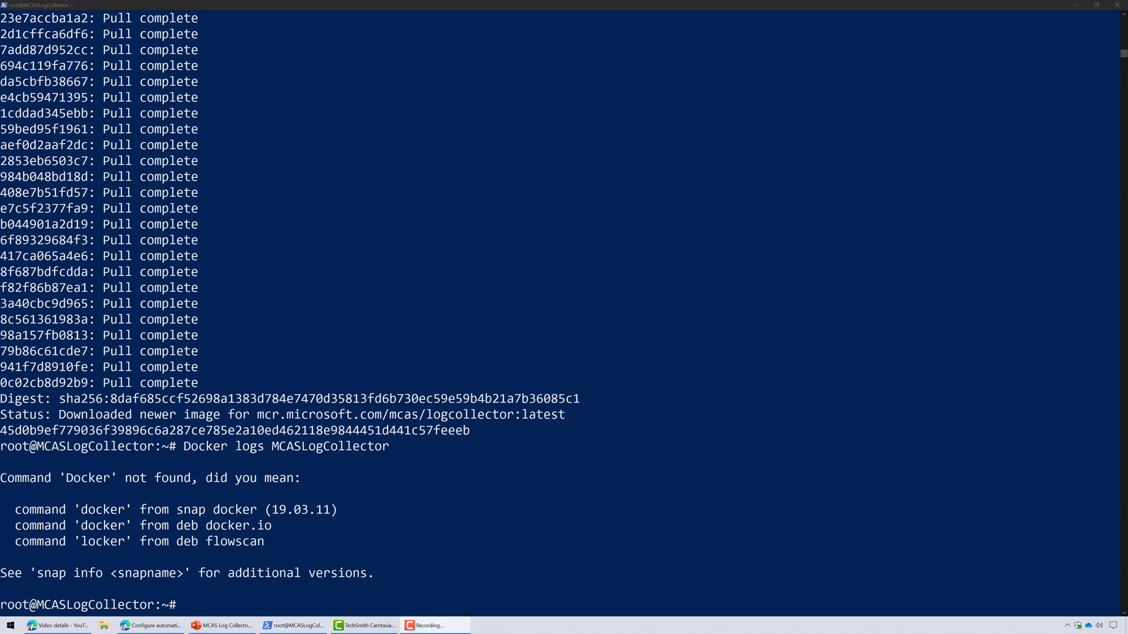
{"action": "key", "text": "Up"}
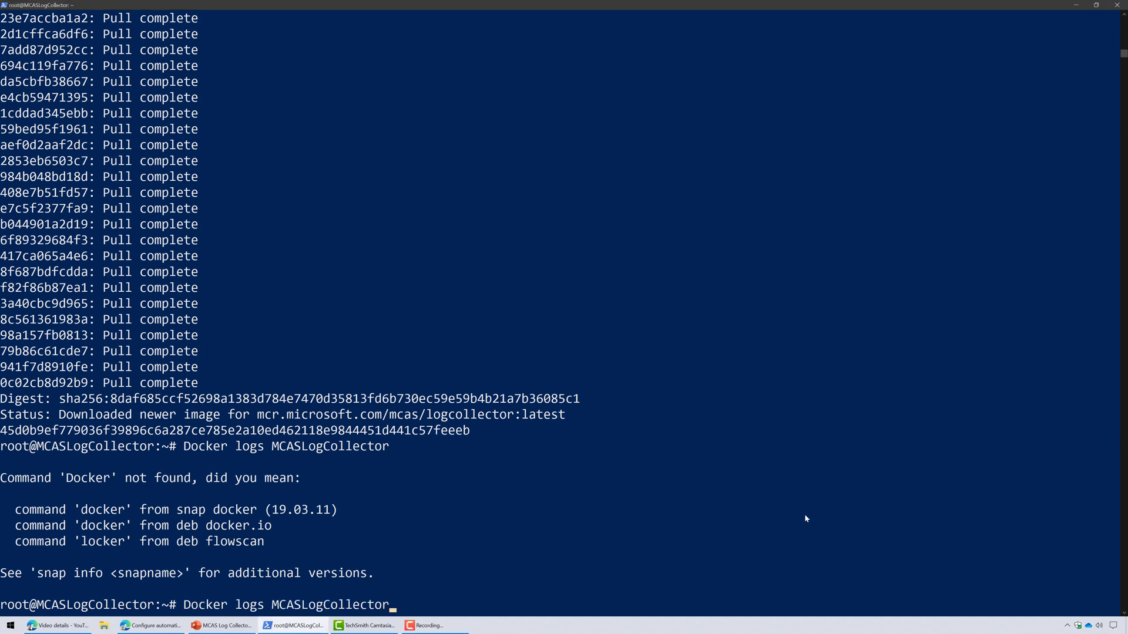
{"action": "key", "text": "Home"}
{"action": "type", "text": "Sudo"}
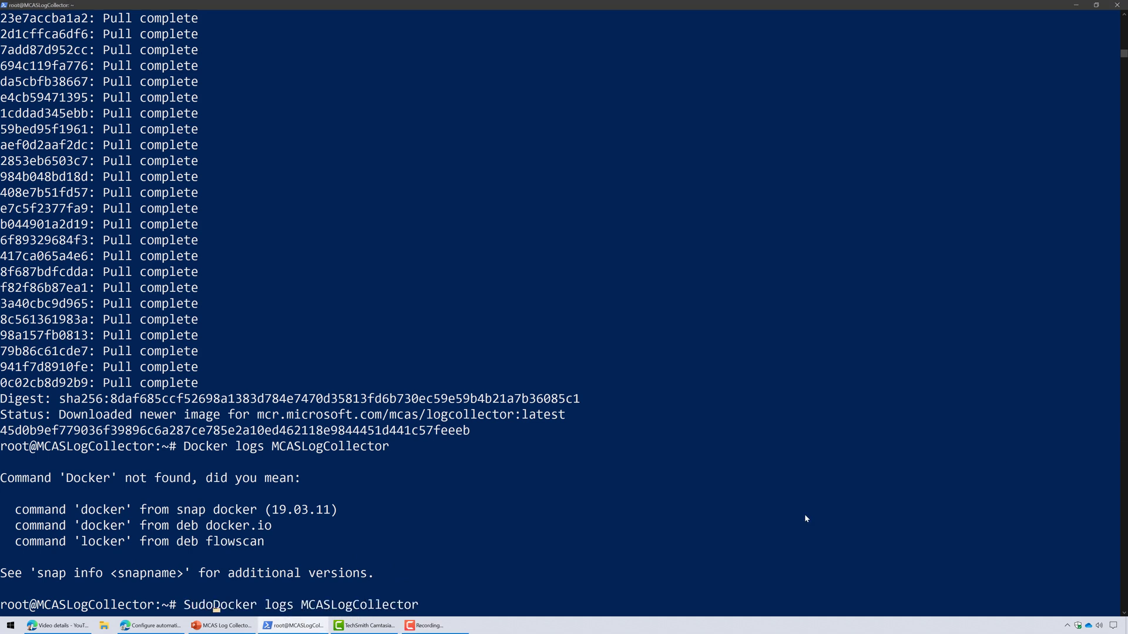
{"action": "key", "text": "Return"}
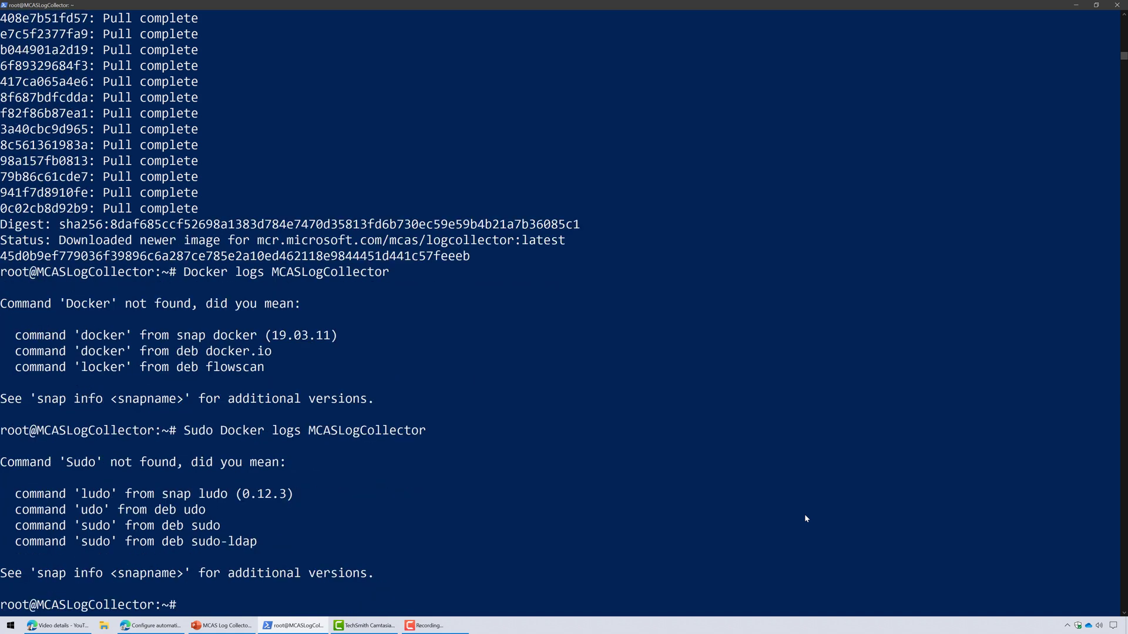
Clear the terminal screen and rerun 'sudo docker logs MCASLogCollector'.
{"action": "key", "text": "ctrl+l"}
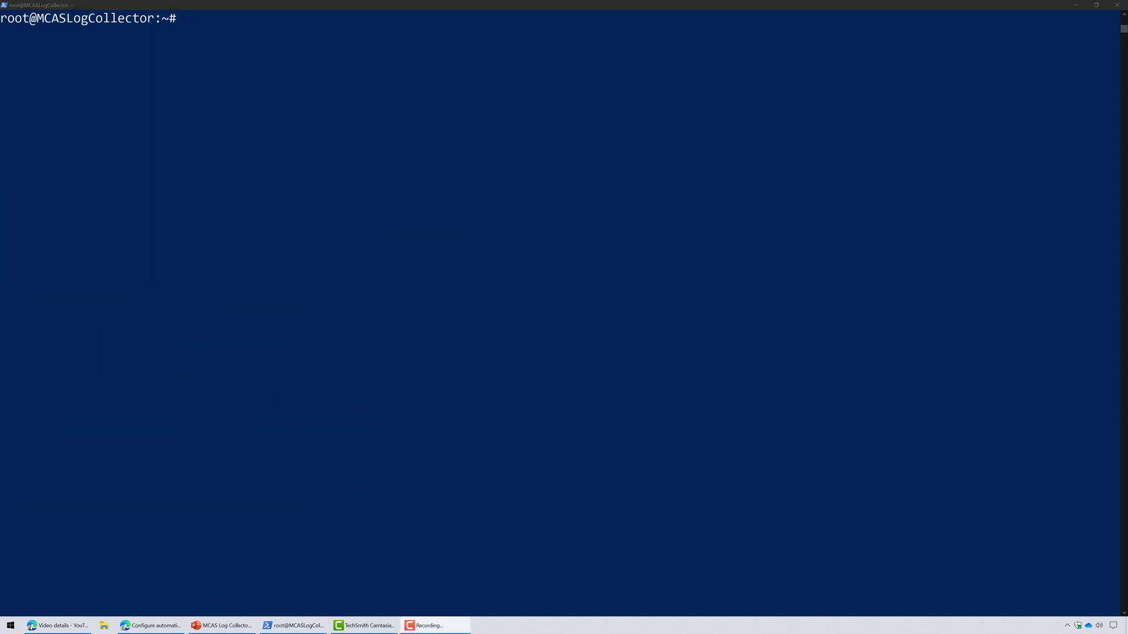
{"action": "left_click", "coordinate": [690, 411]}
{"action": "key", "text": "Up"}
{"action": "key", "text": "Up"}
{"action": "key", "text": "Up"}
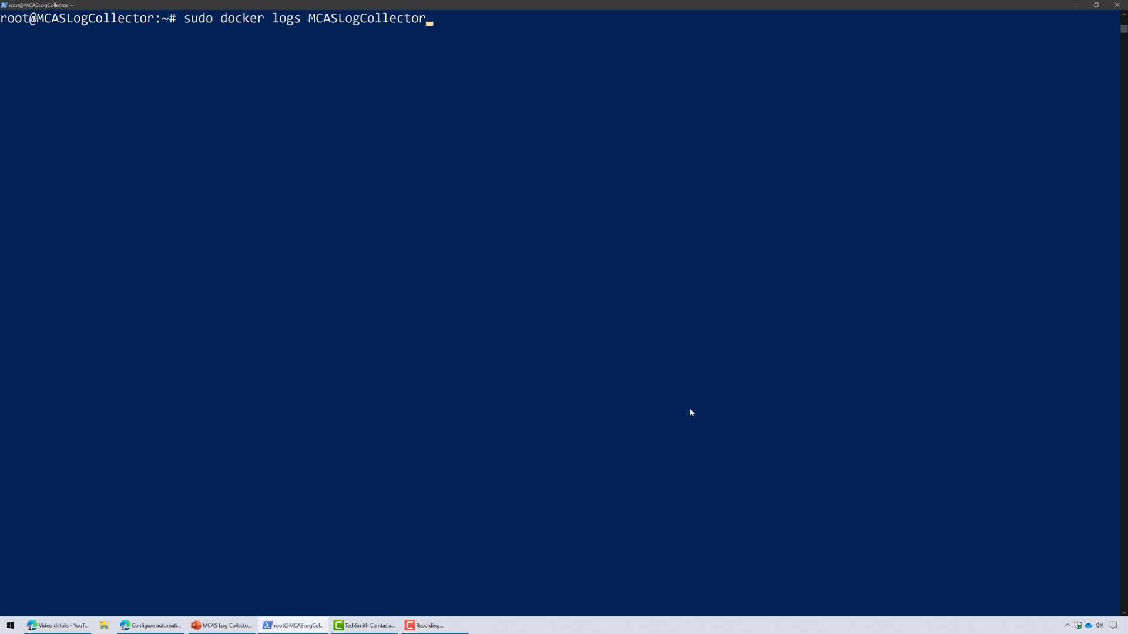
{"action": "key", "text": "Return"}
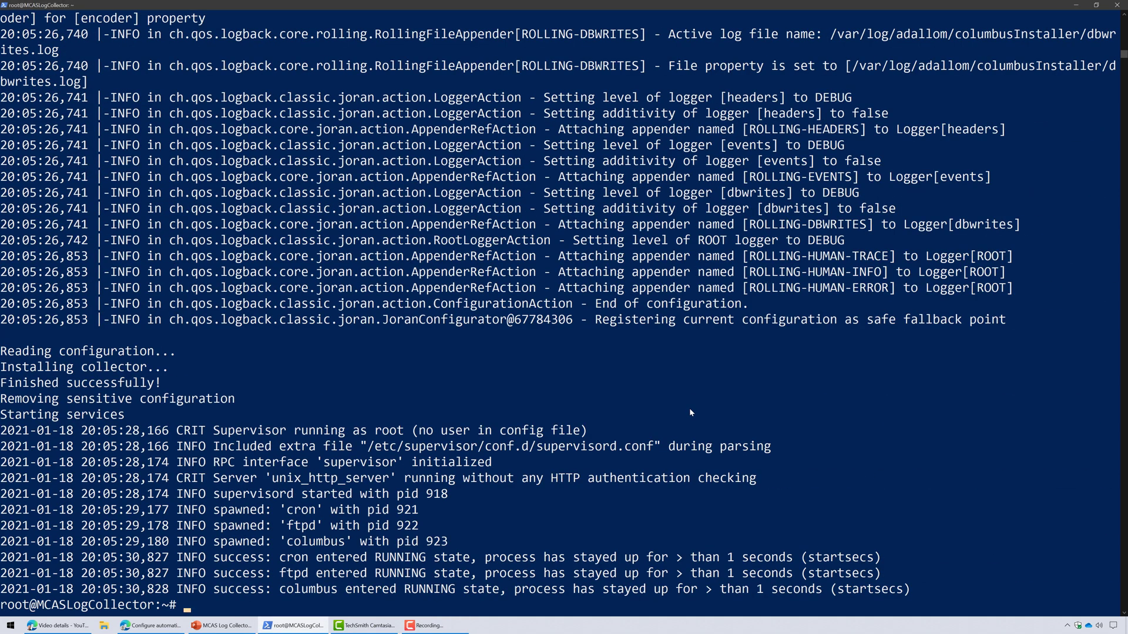
Review the log output, confirming Finished successfully with cron, ftpd and columbus RUNNING.
{"action": "scroll", "coordinate": [689, 407], "scroll_direction": "up", "scroll_amount": 15}
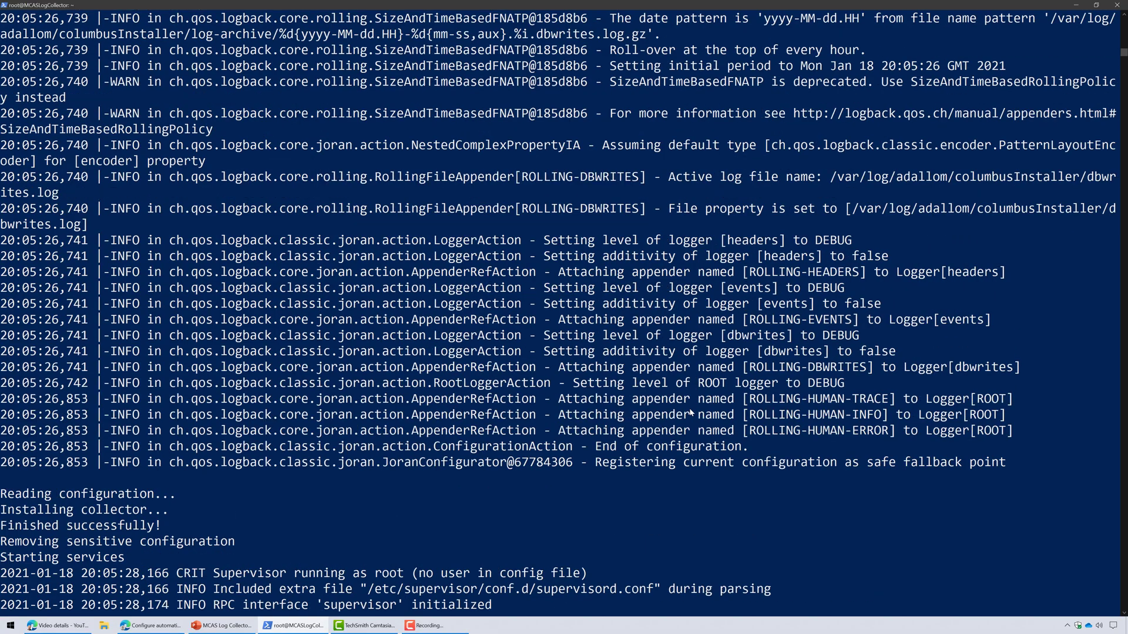
{"action": "scroll", "coordinate": [689, 408], "scroll_direction": "up", "scroll_amount": 15}
{"action": "scroll", "coordinate": [276, 365], "scroll_direction": "up", "scroll_amount": 2}
{"action": "scroll", "coordinate": [268, 482], "scroll_direction": "down", "scroll_amount": 15}
{"action": "scroll", "coordinate": [269, 485], "scroll_direction": "down", "scroll_amount": 13}
{"action": "scroll", "coordinate": [364, 521], "scroll_direction": "down", "scroll_amount": 12}
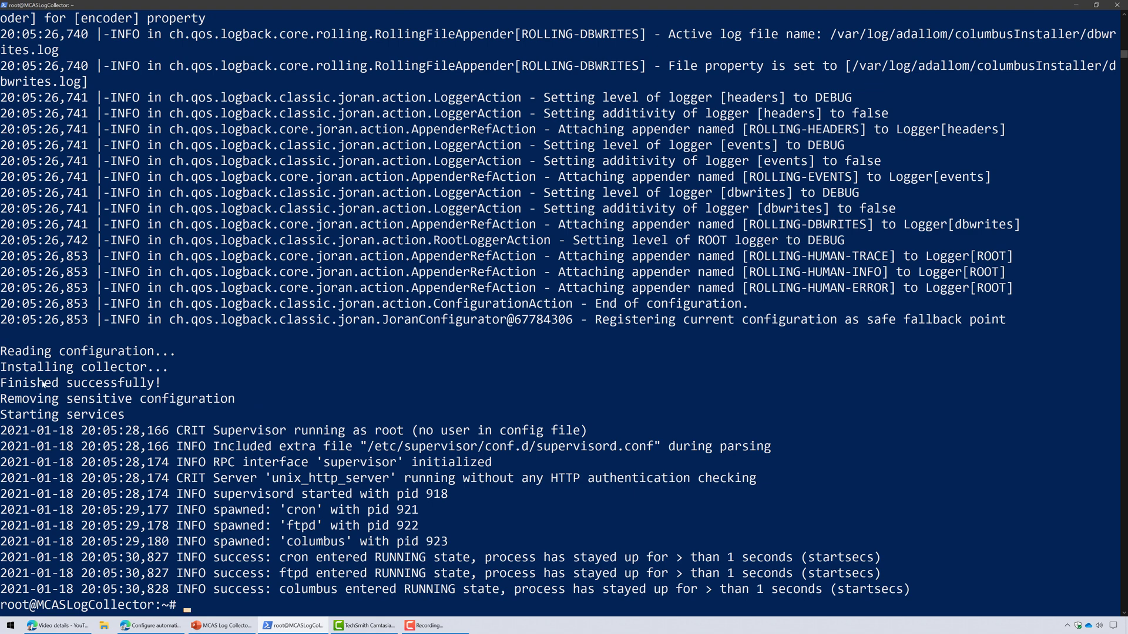
{"action": "left_click_drag", "start_coordinate": [37, 383], "coordinate": [235, 383]}
{"action": "scroll", "coordinate": [221, 346], "scroll_direction": "down", "scroll_amount": 5}
{"action": "left_click_drag", "start_coordinate": [132, 177], "coordinate": [1, 176]}
{"action": "left_click", "coordinate": [384, 482]}
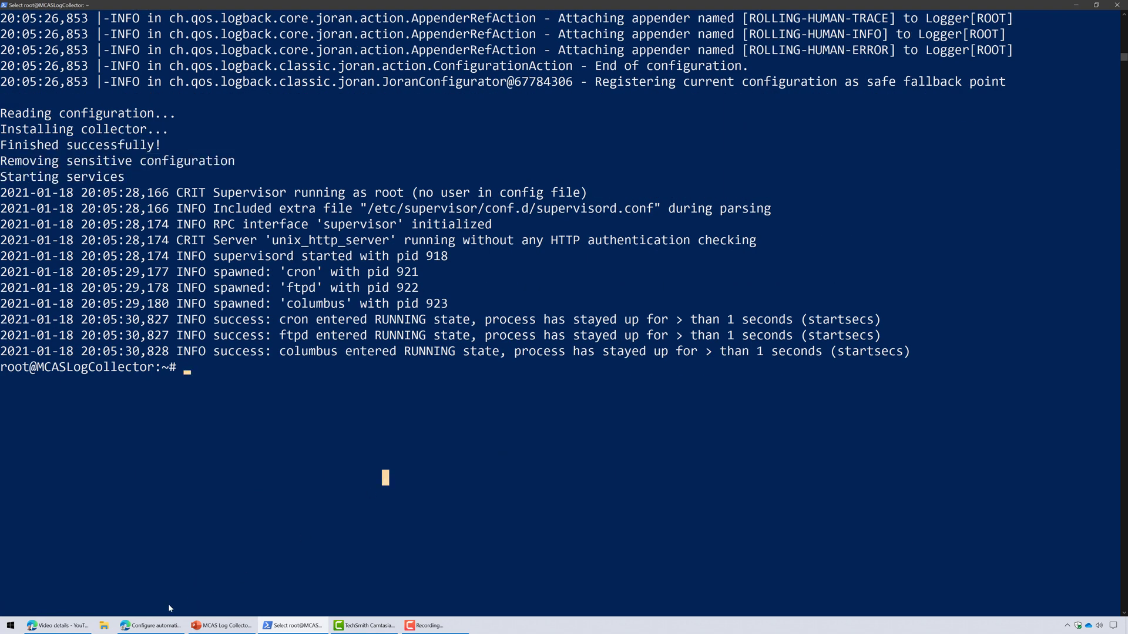
Highlight the PAFirewalls destination path and the FTP user/password line in the Create log collector dialog.
{"action": "left_click", "coordinate": [169, 629]}
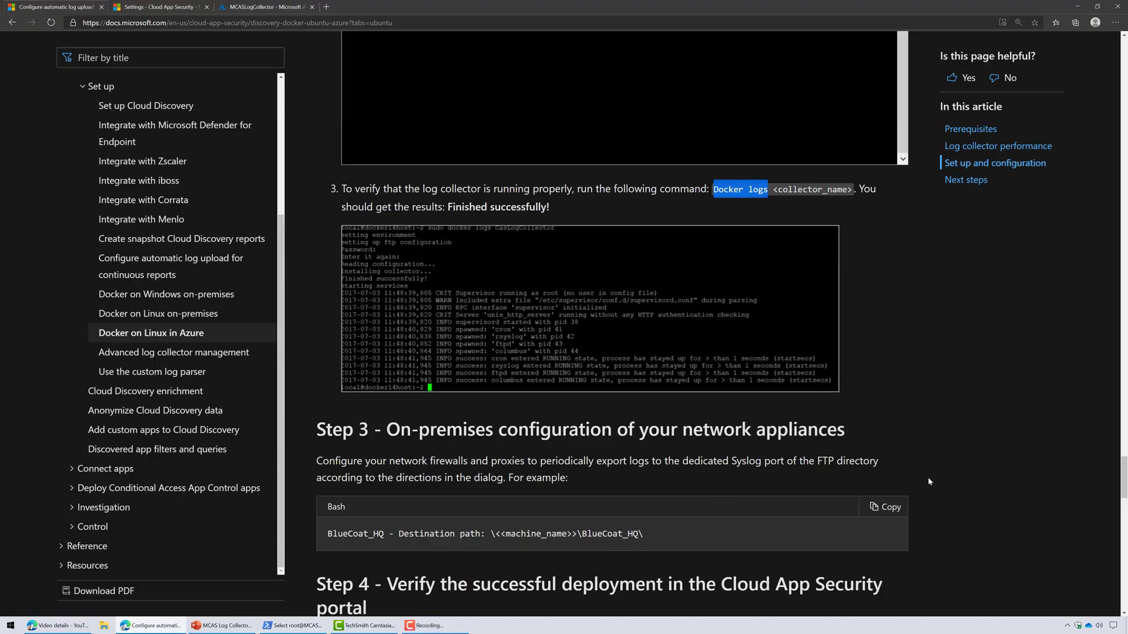
{"action": "scroll", "coordinate": [946, 467], "scroll_direction": "down", "scroll_amount": 3}
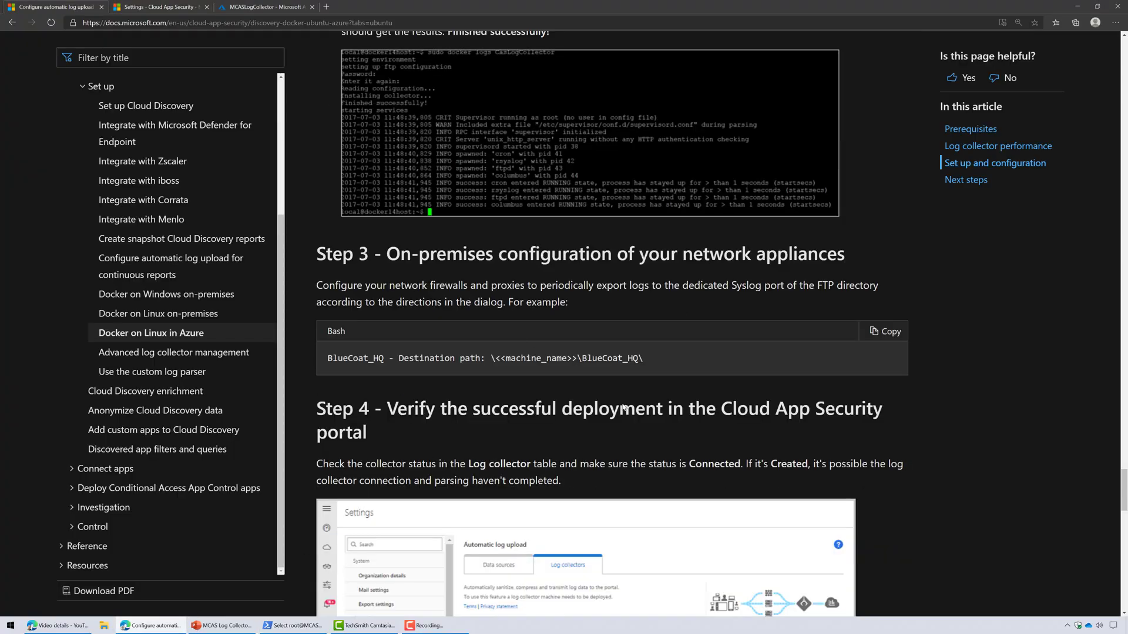
{"action": "left_click", "coordinate": [154, 7]}
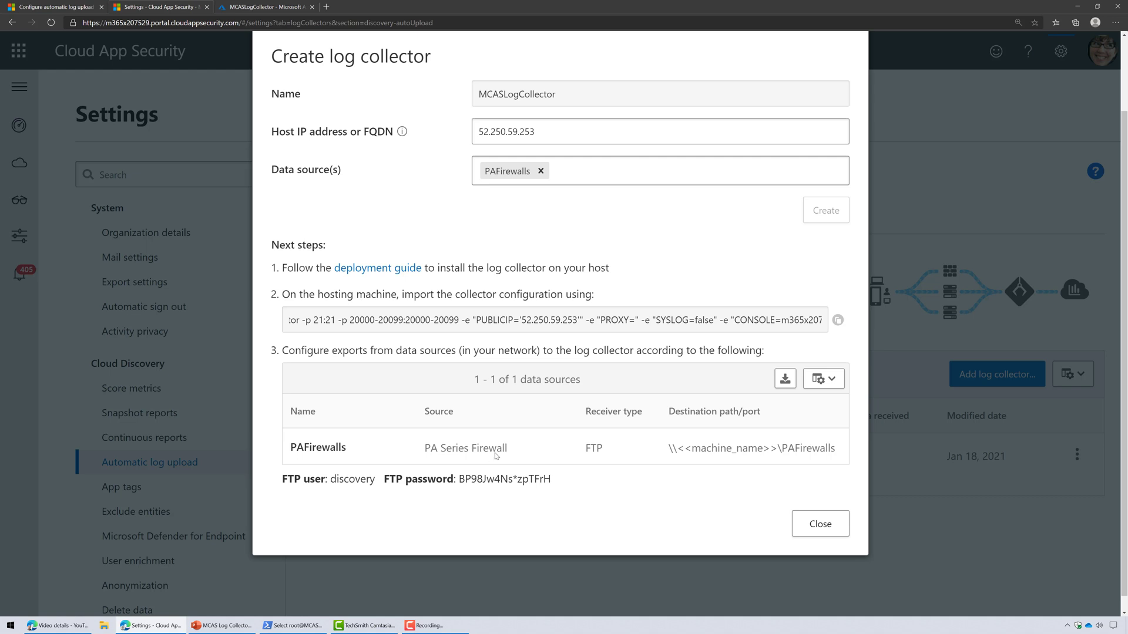
{"action": "left_click_drag", "start_coordinate": [580, 450], "coordinate": [835, 449]}
{"action": "left_click", "coordinate": [414, 522]}
{"action": "mouse_move", "coordinate": [300, 481]}
{"action": "left_mouse_down"}
{"action": "mouse_move", "coordinate": [579, 483]}
{"action": "mouse_move", "coordinate": [280, 481]}
{"action": "left_mouse_up"}
{"action": "left_click", "coordinate": [580, 483]}
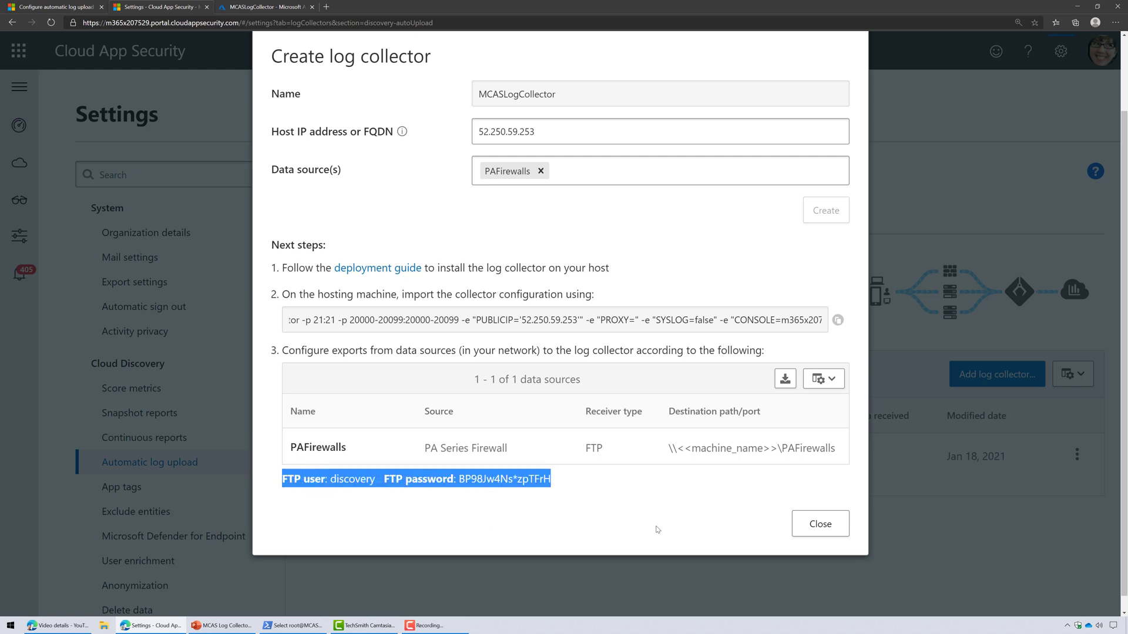
Capture a Snipping Tool snip of the whole Create log collector dialog.
{"action": "key", "text": "super"}
{"action": "type", "text": "snip"}
{"action": "key", "text": "Return"}
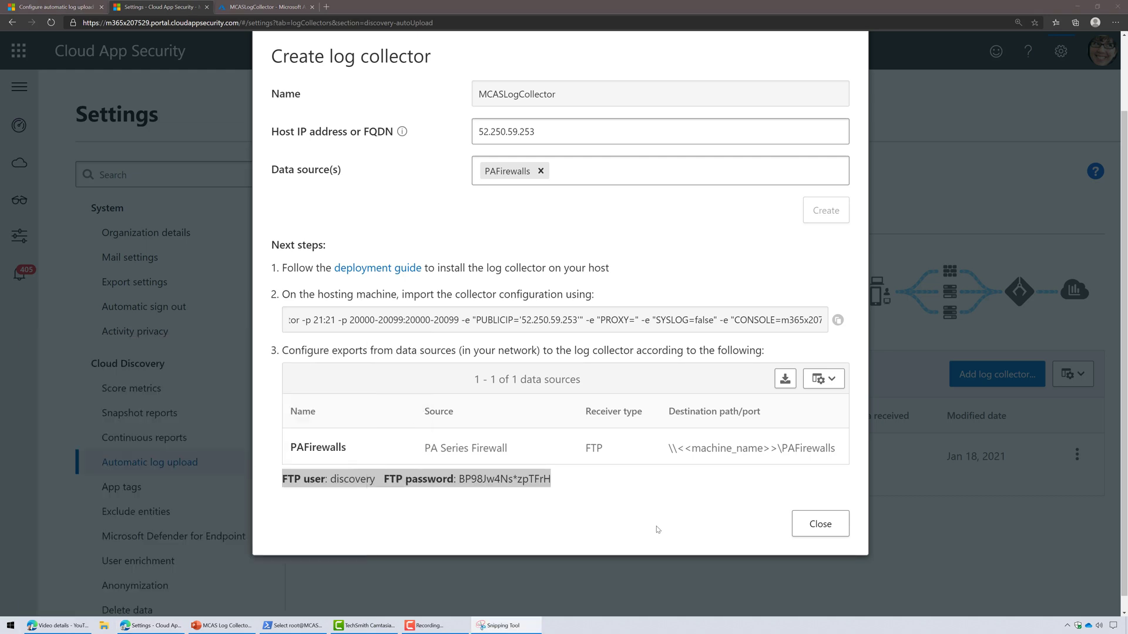
{"action": "key", "text": "ctrl+n"}
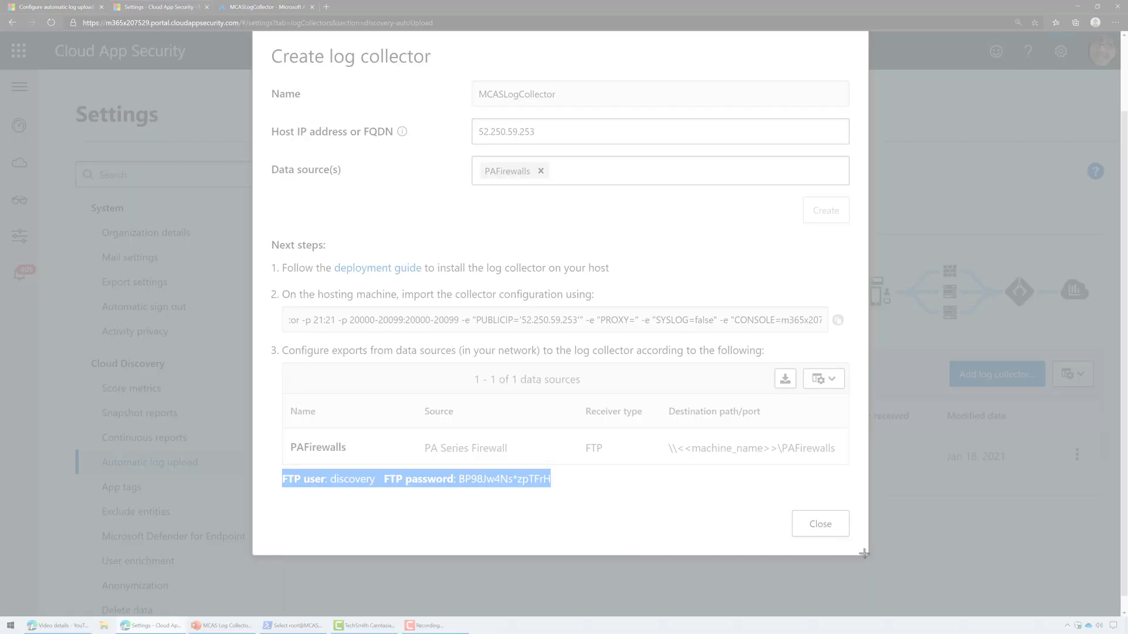
{"action": "left_click_drag", "start_coordinate": [864, 553], "coordinate": [259, 22]}
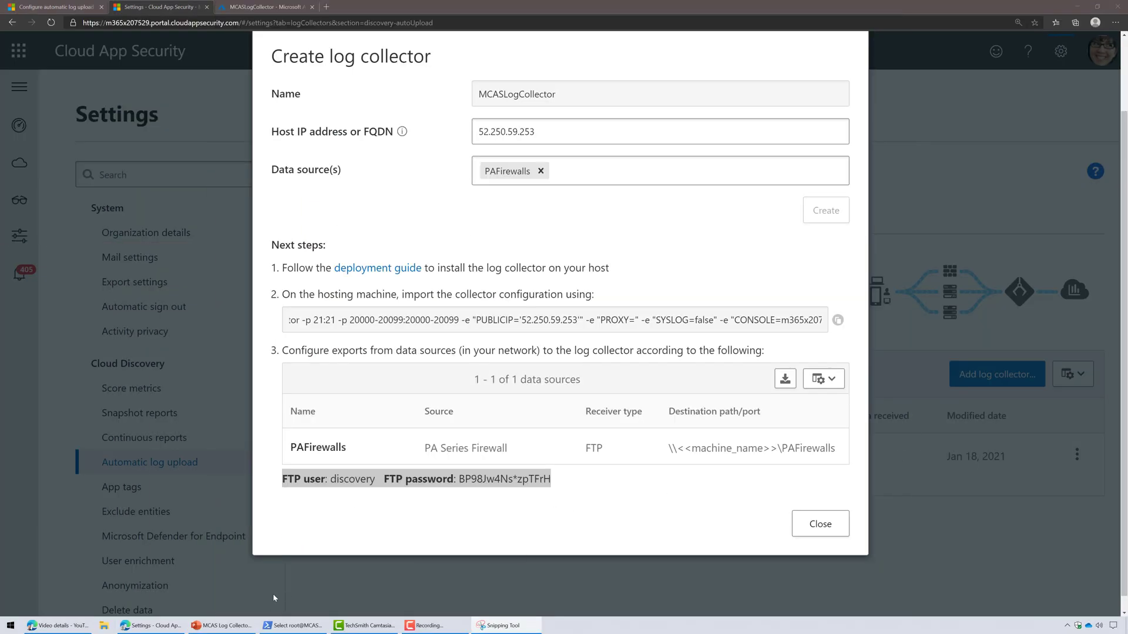
{"action": "left_click", "coordinate": [294, 627]}
{"action": "left_click", "coordinate": [295, 627]}
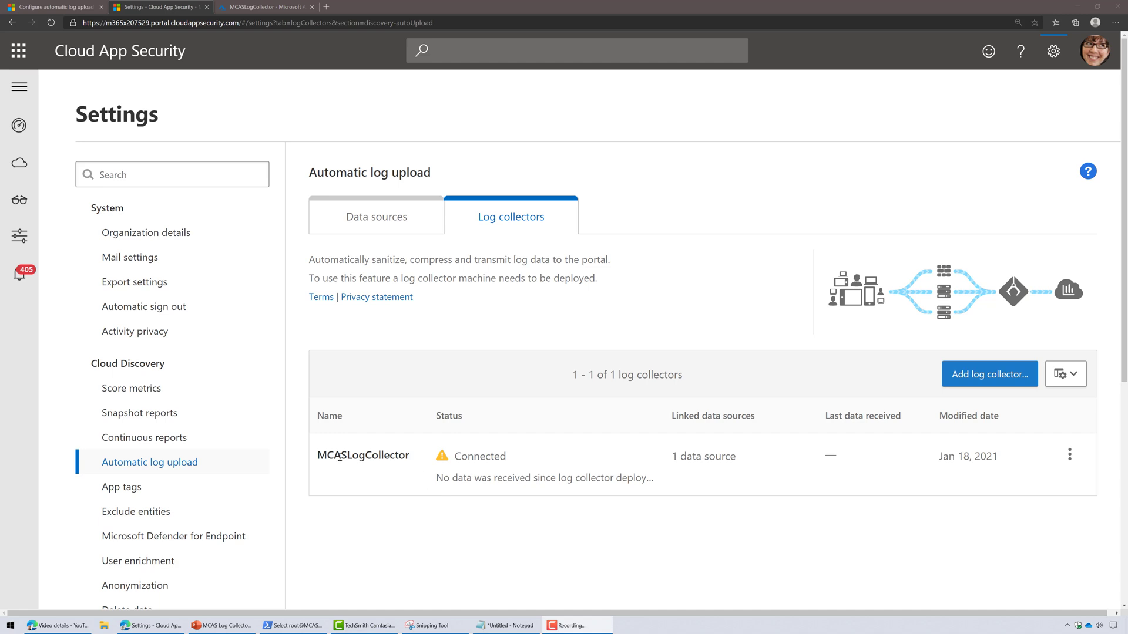
Highlight MCASLogCollector's Connected status and show its full status message.
{"action": "left_click_drag", "start_coordinate": [457, 456], "coordinate": [539, 459]}
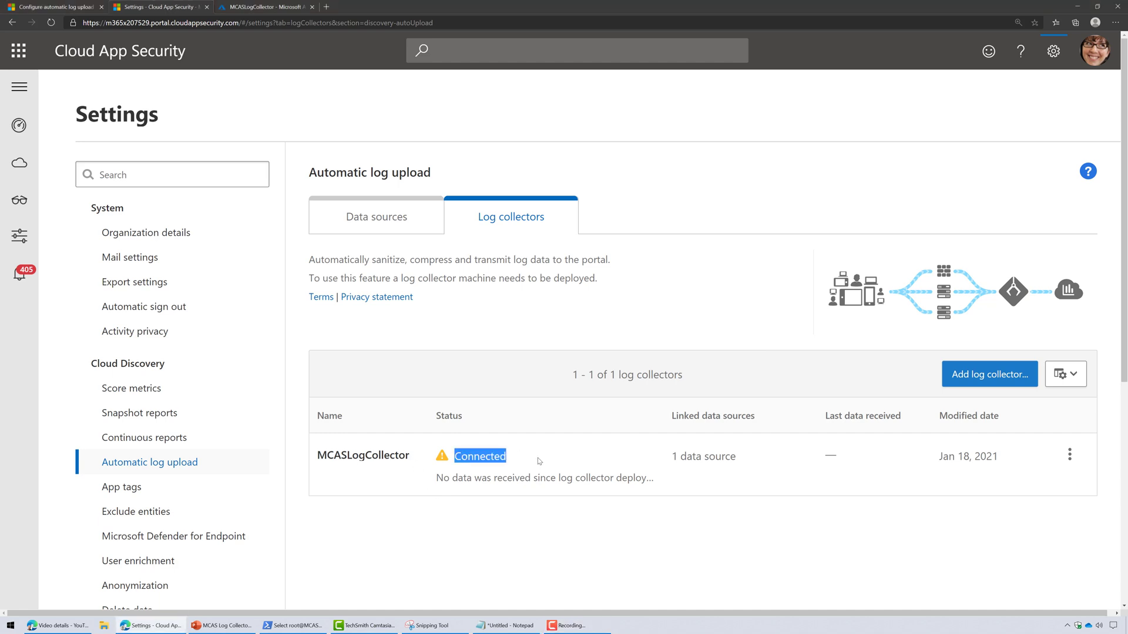
{"action": "left_click", "coordinate": [539, 480]}
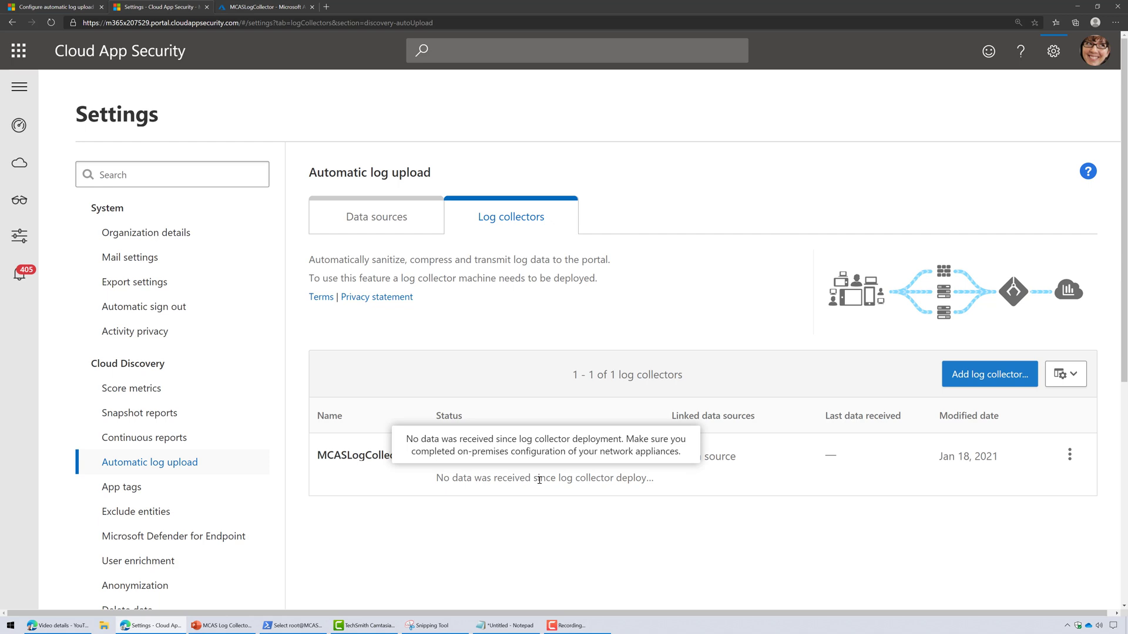
Underline the PAFirewalls destination path in the snip of the collector dialog.
{"action": "left_click", "coordinate": [540, 381]}
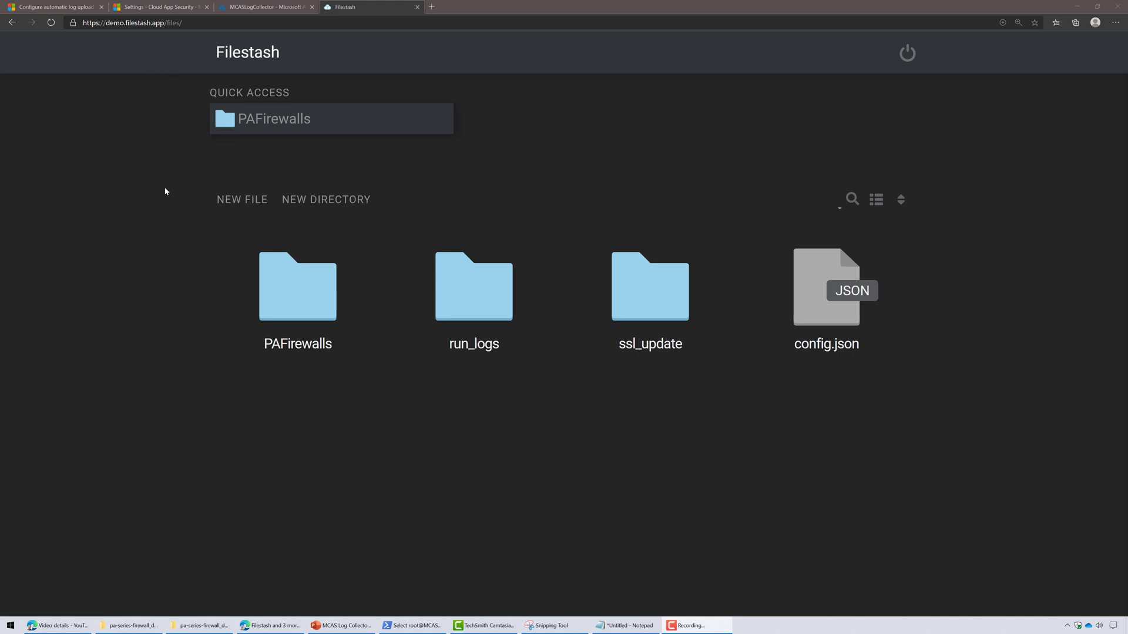
{"action": "key", "text": "alt+Tab"}
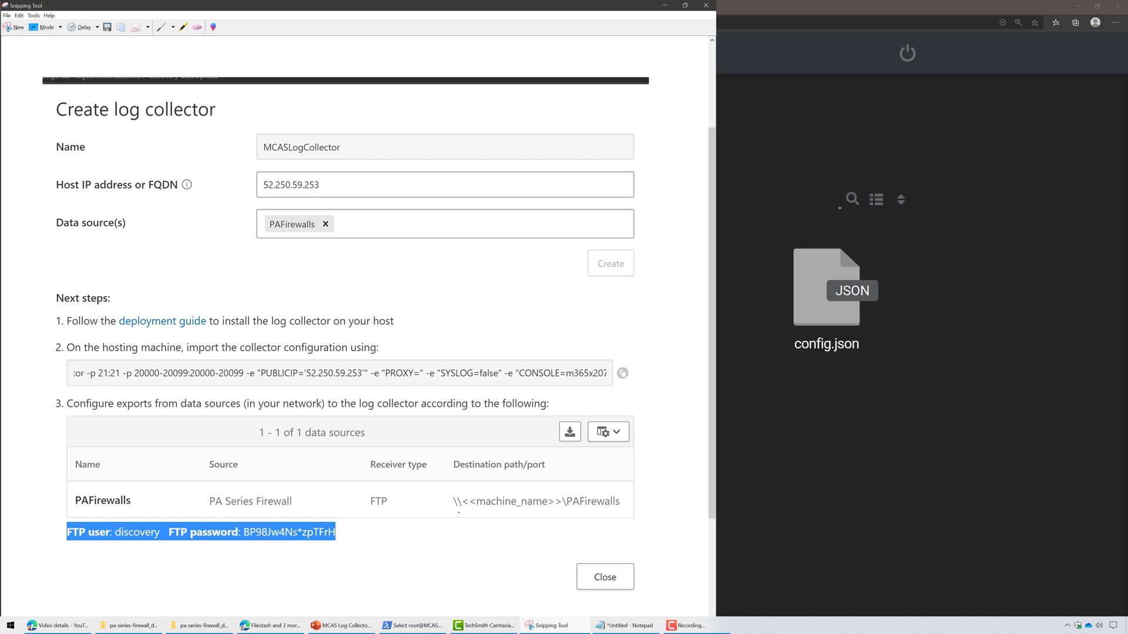
{"action": "left_click_drag", "start_coordinate": [461, 512], "coordinate": [612, 513]}
Open the PAFirewalls folder in Filestash, which holds only config.json.
{"action": "left_click", "coordinate": [665, 5]}
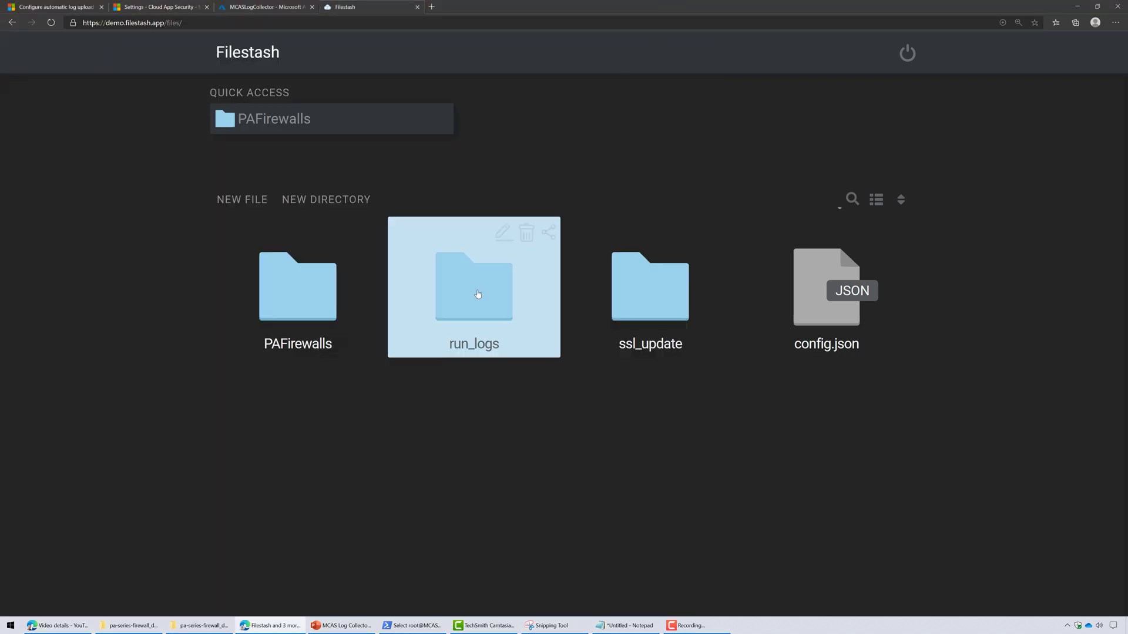
{"action": "left_click", "coordinate": [316, 313]}
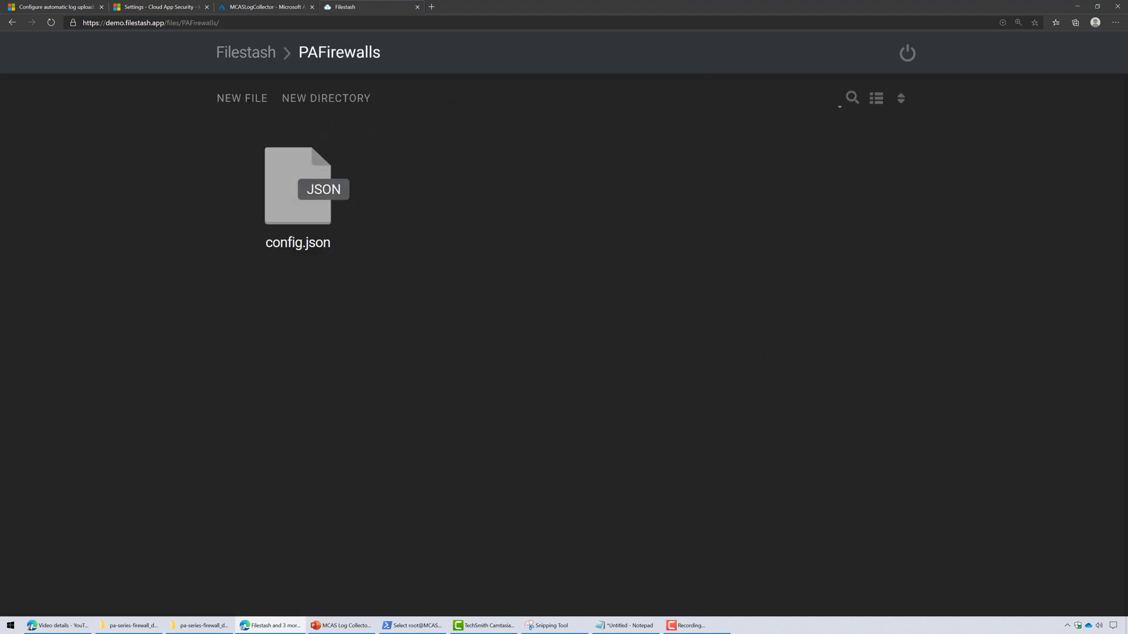
{"action": "key", "text": "alt+Tab"}
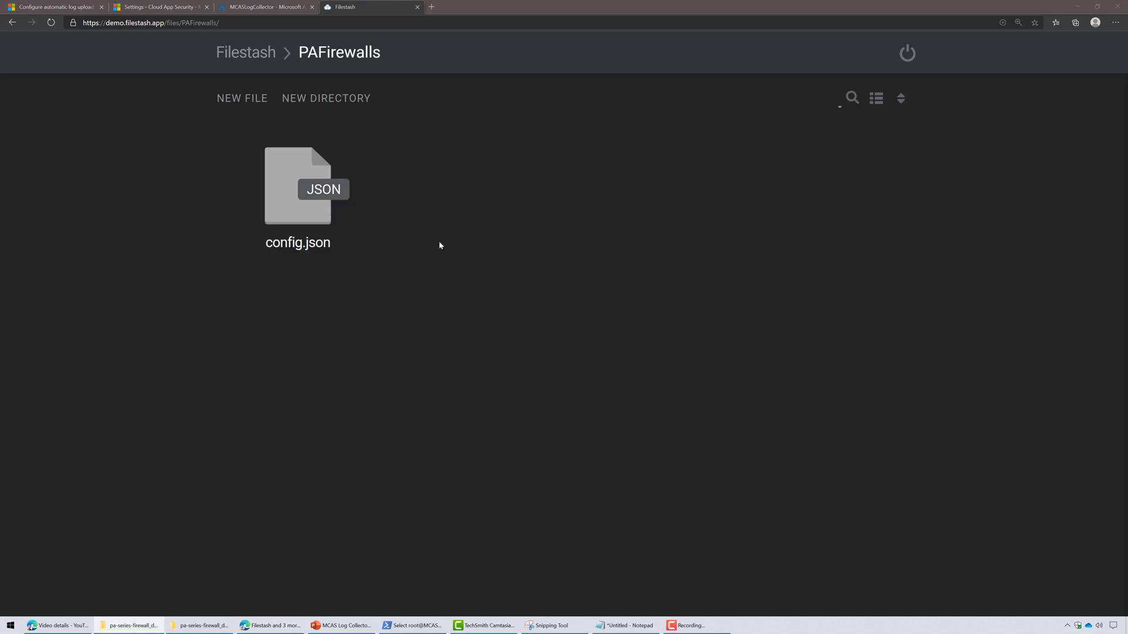
{"action": "left_click", "coordinate": [368, 184]}
Under Discover, start a snapshot report and choose PA Series Firewall as the data source.
{"action": "left_click", "coordinate": [163, 8]}
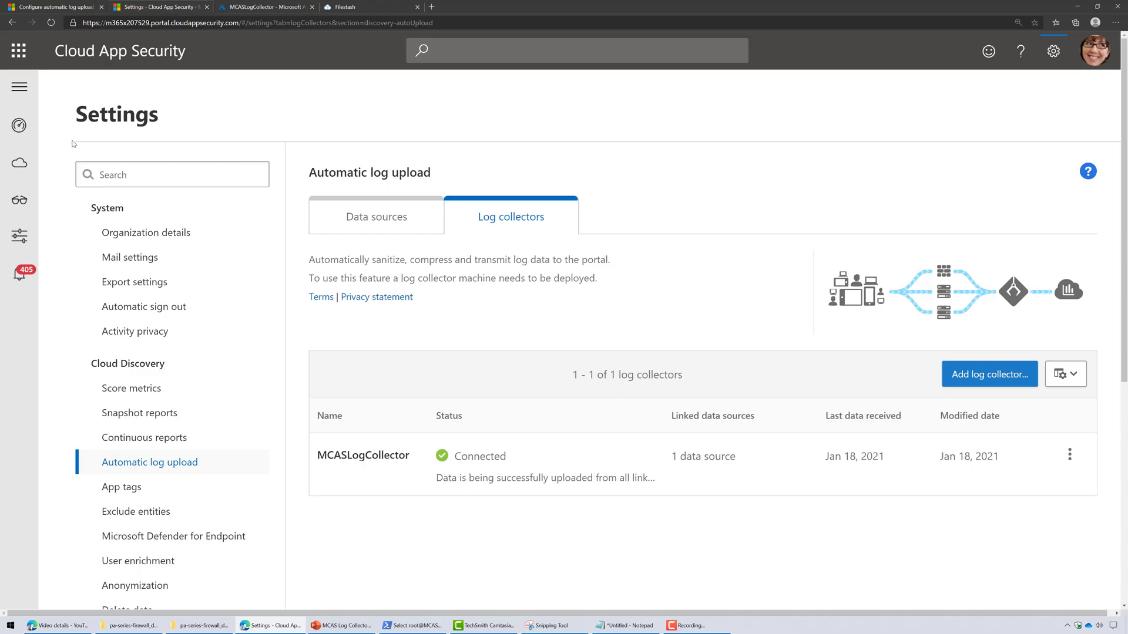
{"action": "left_click", "coordinate": [19, 88]}
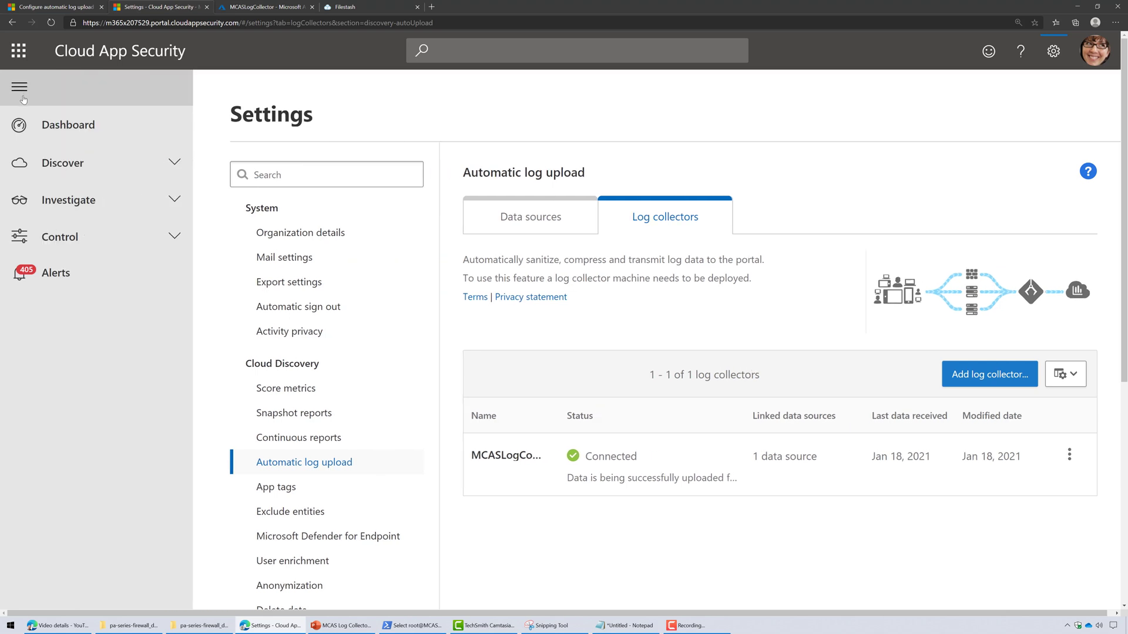
{"action": "left_click", "coordinate": [88, 166]}
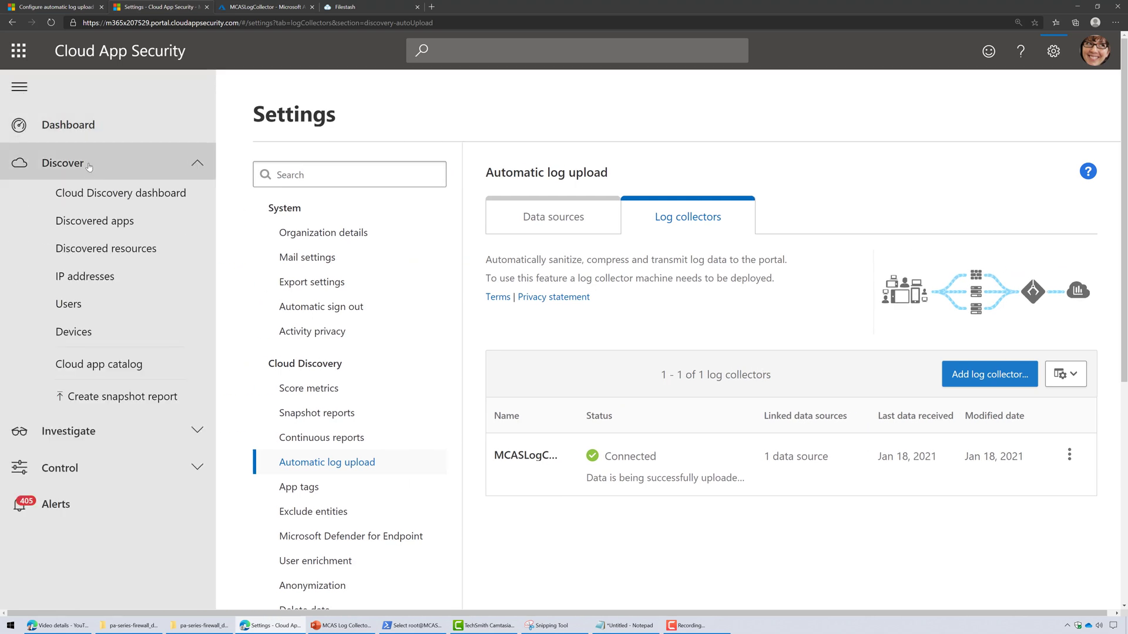
{"action": "left_click", "coordinate": [130, 398]}
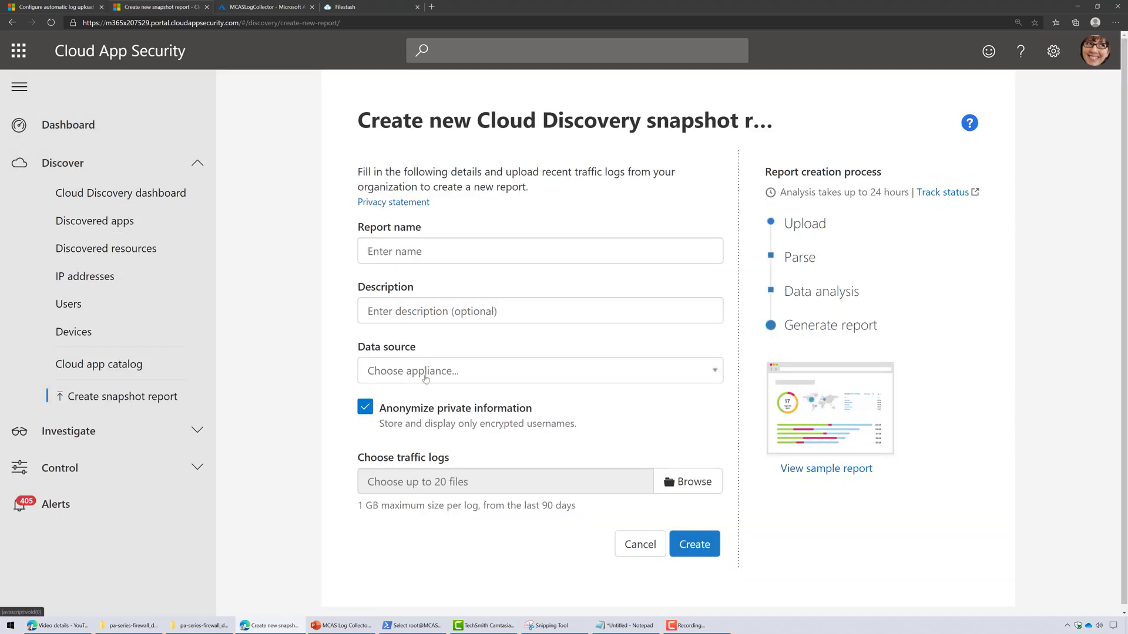
{"action": "left_click", "coordinate": [497, 371]}
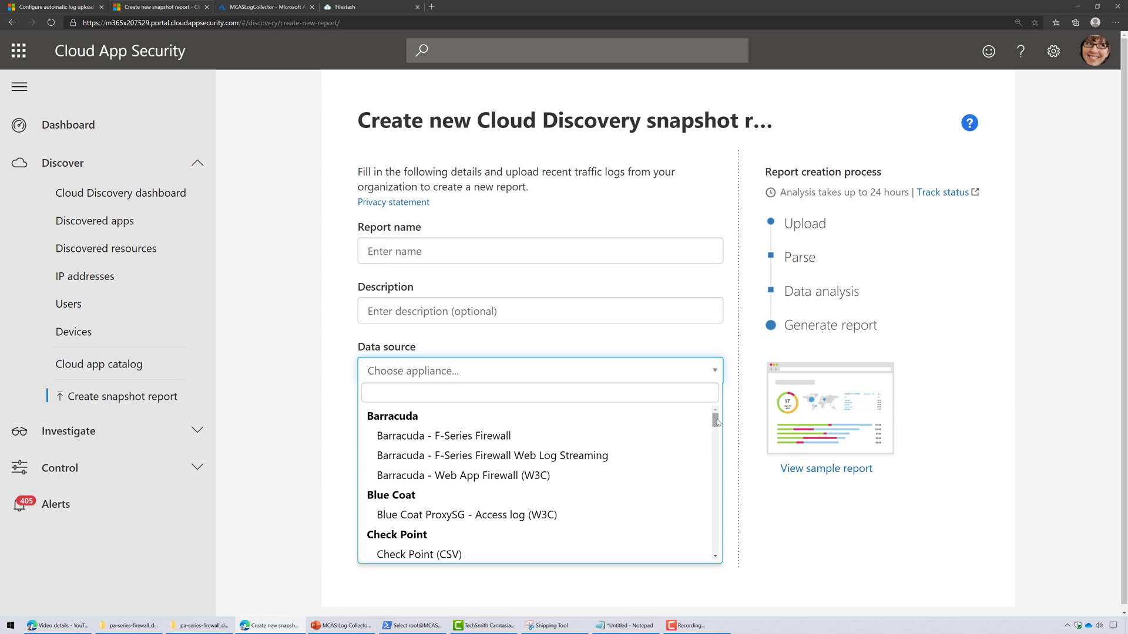
{"action": "left_click_drag", "start_coordinate": [717, 420], "coordinate": [699, 511]}
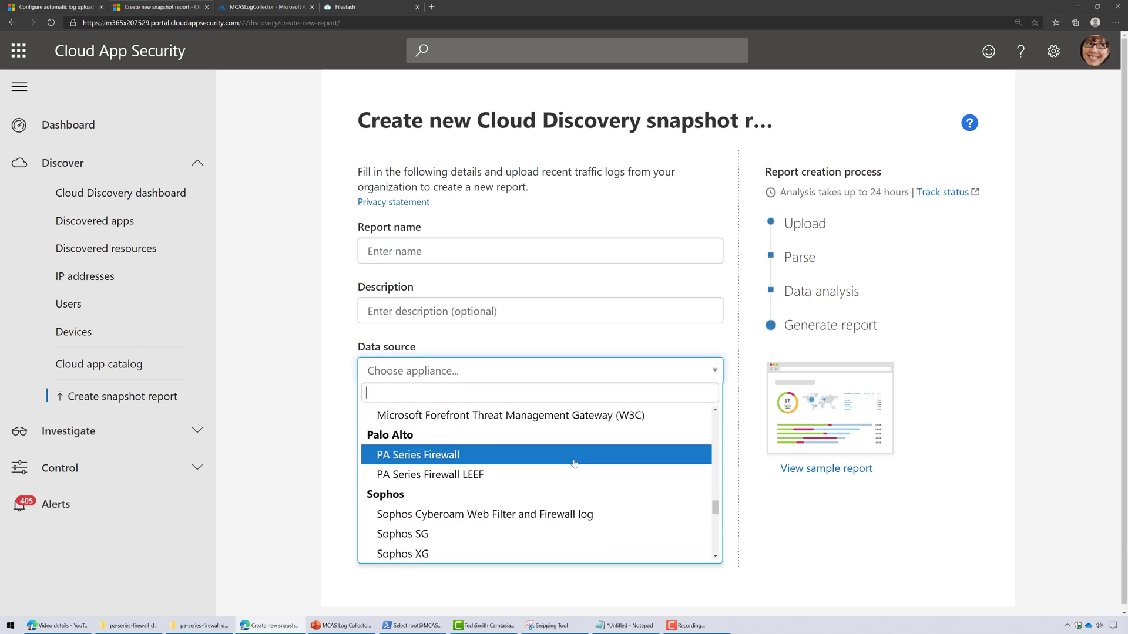
{"action": "left_click", "coordinate": [573, 461]}
Verify the PA Series Firewall log format and download and review its sample log.
{"action": "left_click", "coordinate": [430, 463]}
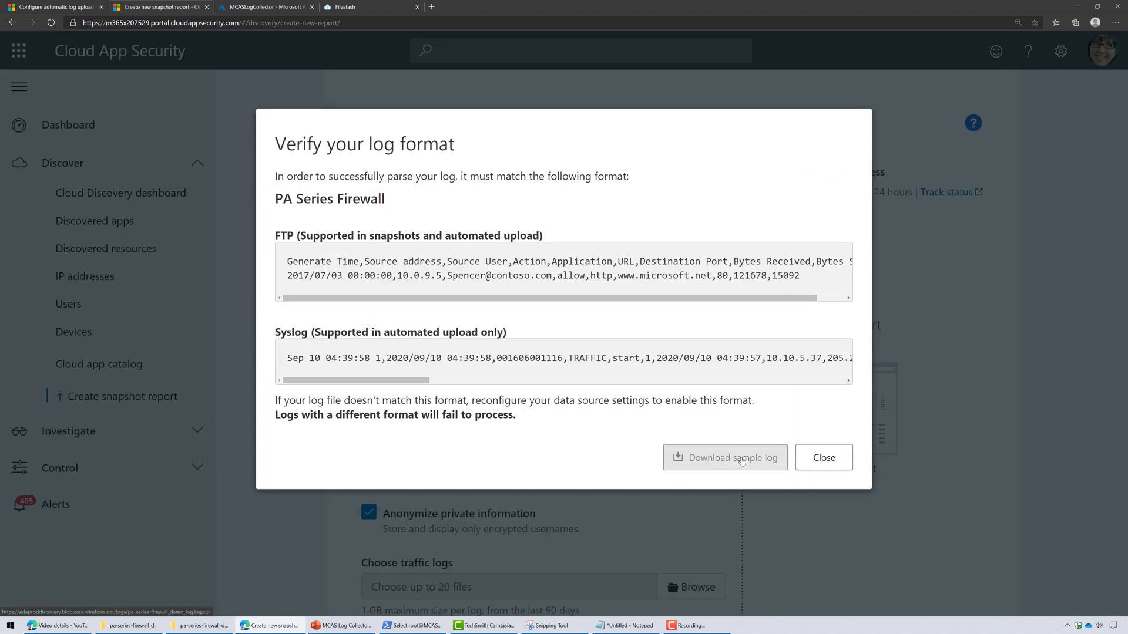
{"action": "left_click", "coordinate": [706, 462]}
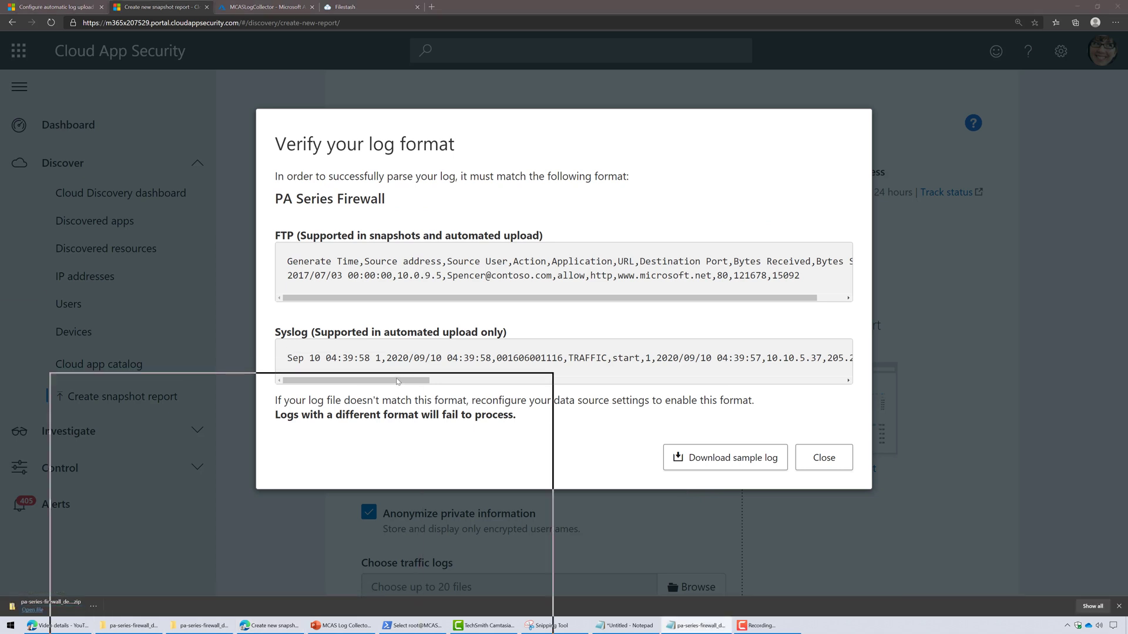
{"action": "scroll", "coordinate": [616, 262], "scroll_direction": "down", "scroll_amount": 15}
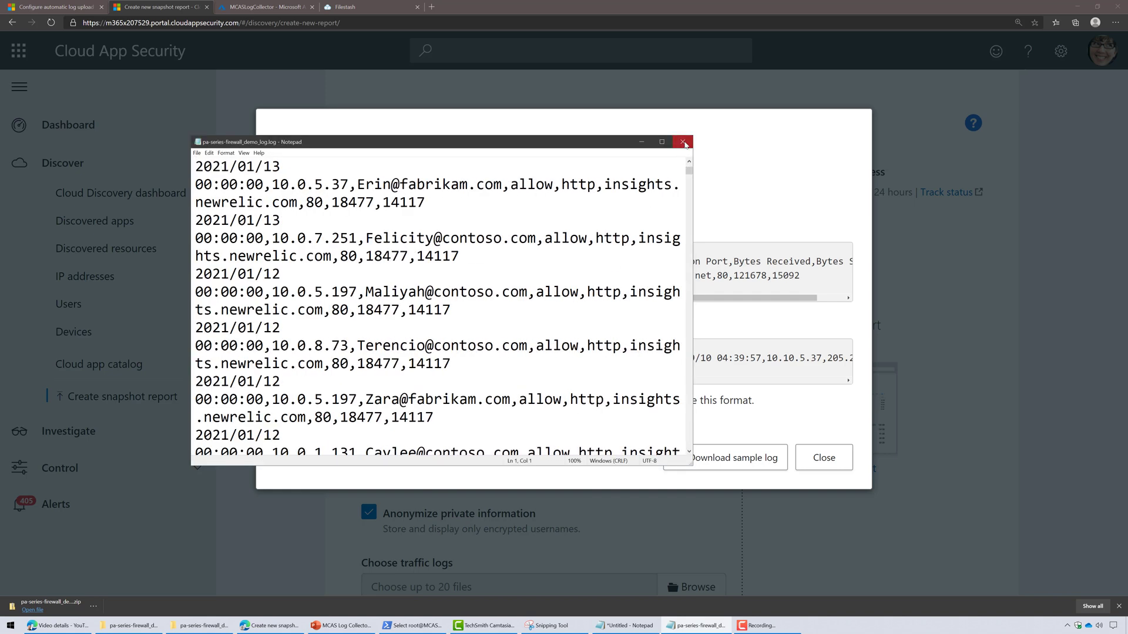
{"action": "left_click", "coordinate": [682, 142]}
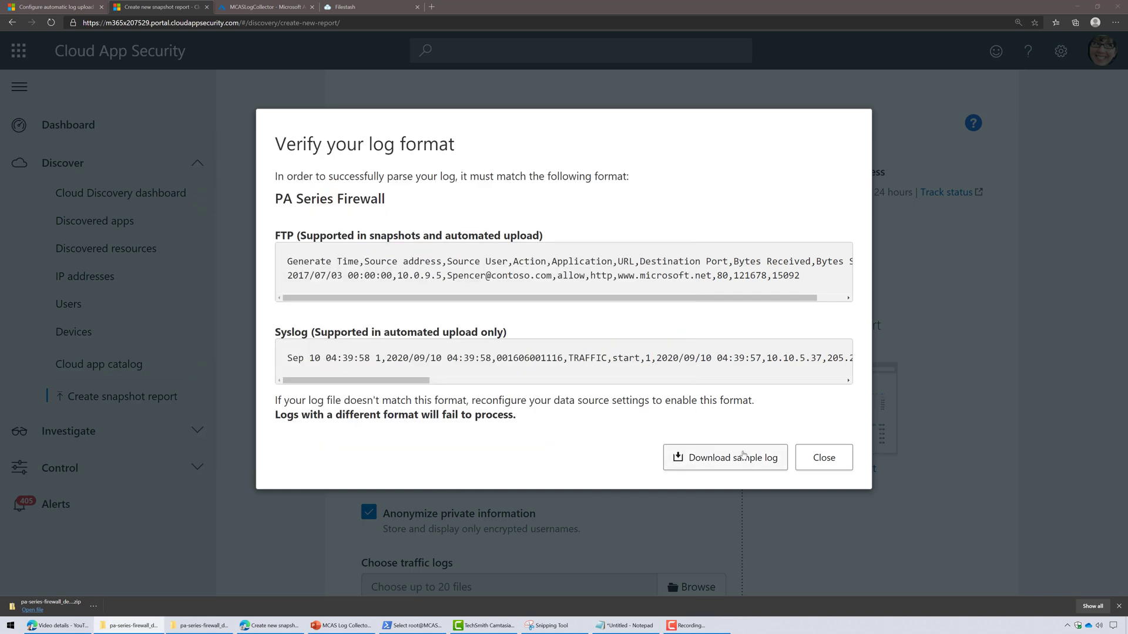
{"action": "left_click", "coordinate": [824, 458]}
{"action": "left_click", "coordinate": [393, 8]}
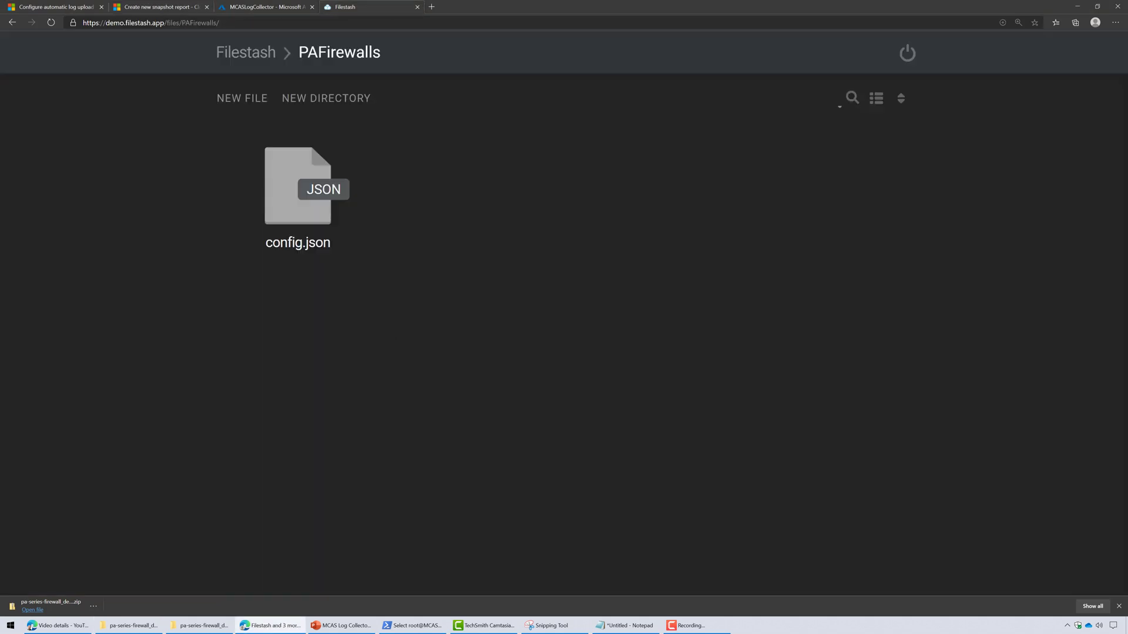
{"action": "left_click_drag", "start_coordinate": [1127, 353], "coordinate": [548, 154]}
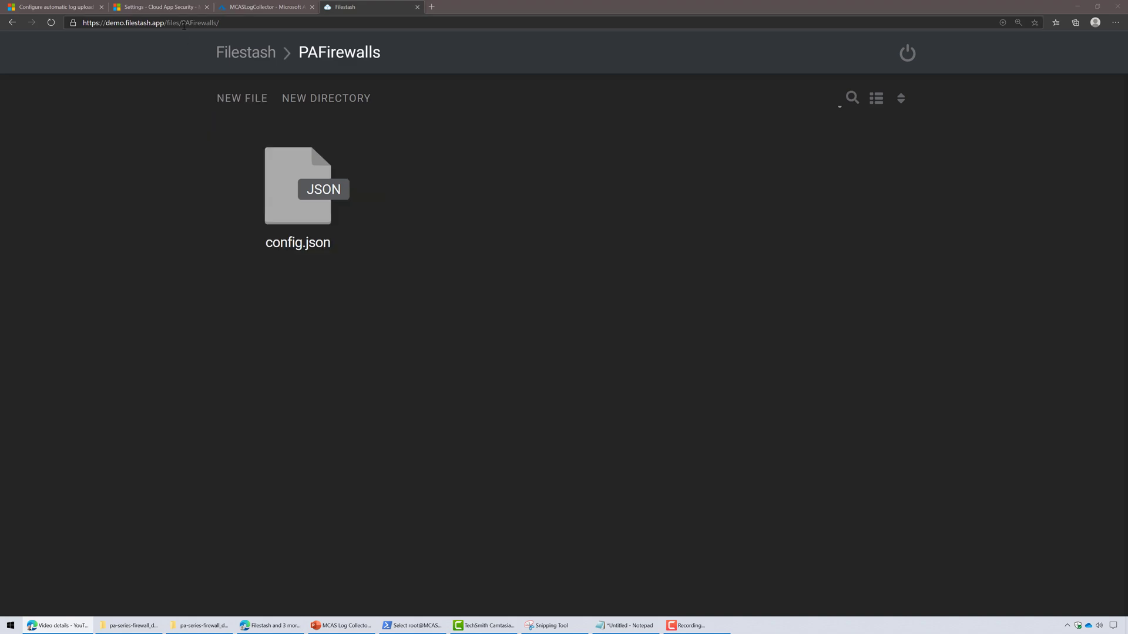
Check the Log collectors tab, confirming MCASLogCollector is Connected with data uploaded.
{"action": "left_click", "coordinate": [158, 7]}
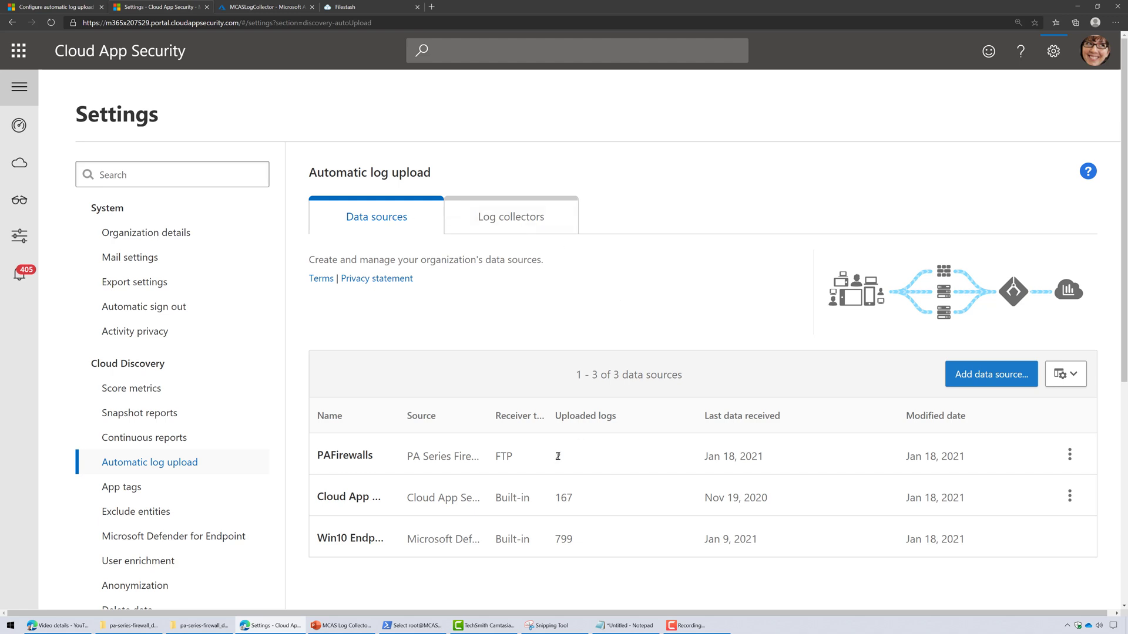
{"action": "left_click", "coordinate": [540, 231]}
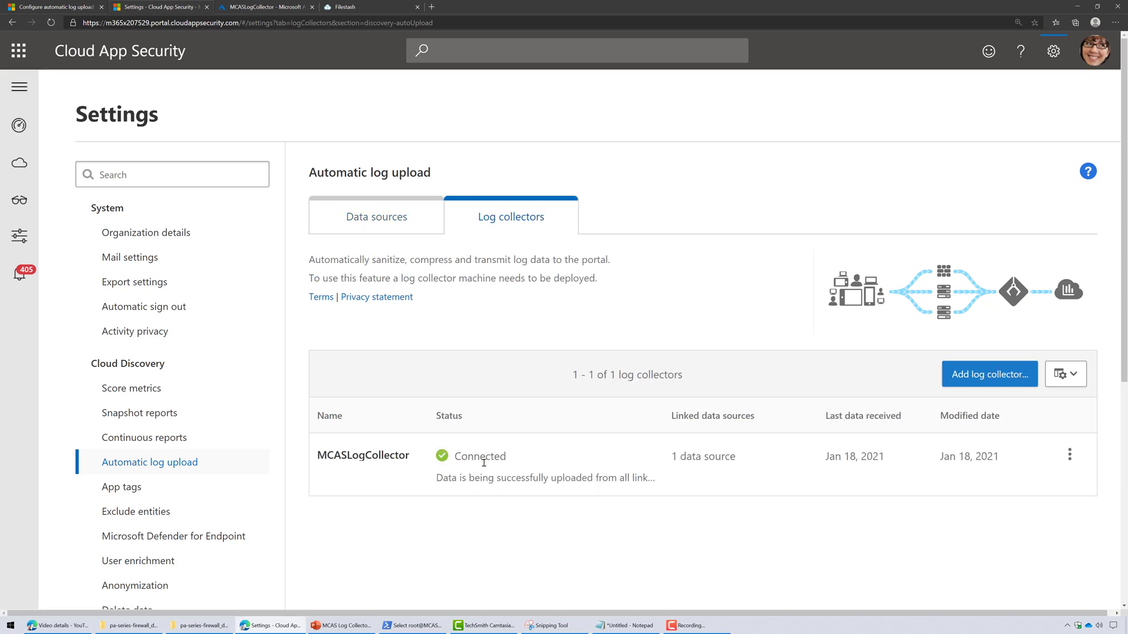
{"action": "left_click_drag", "start_coordinate": [468, 457], "coordinate": [500, 456]}
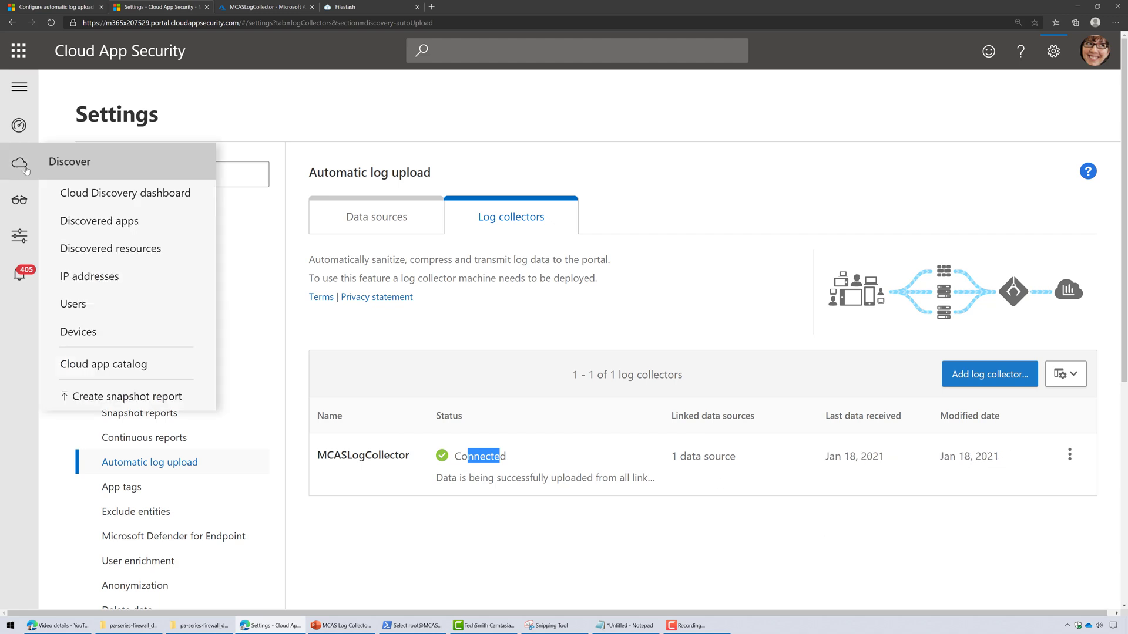
{"action": "mouse_move", "coordinate": [31, 170]}
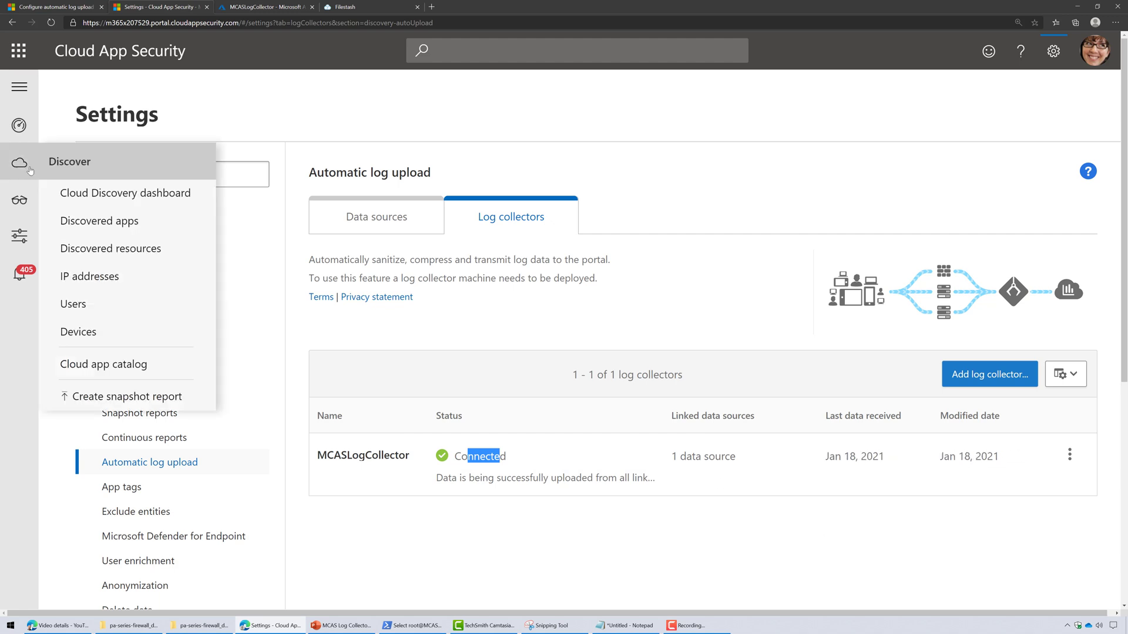
Switch the Cloud Discovery dashboard to the PAFirewalls report and inspect its discovered apps, including iCloud.
{"action": "left_click", "coordinate": [160, 194]}
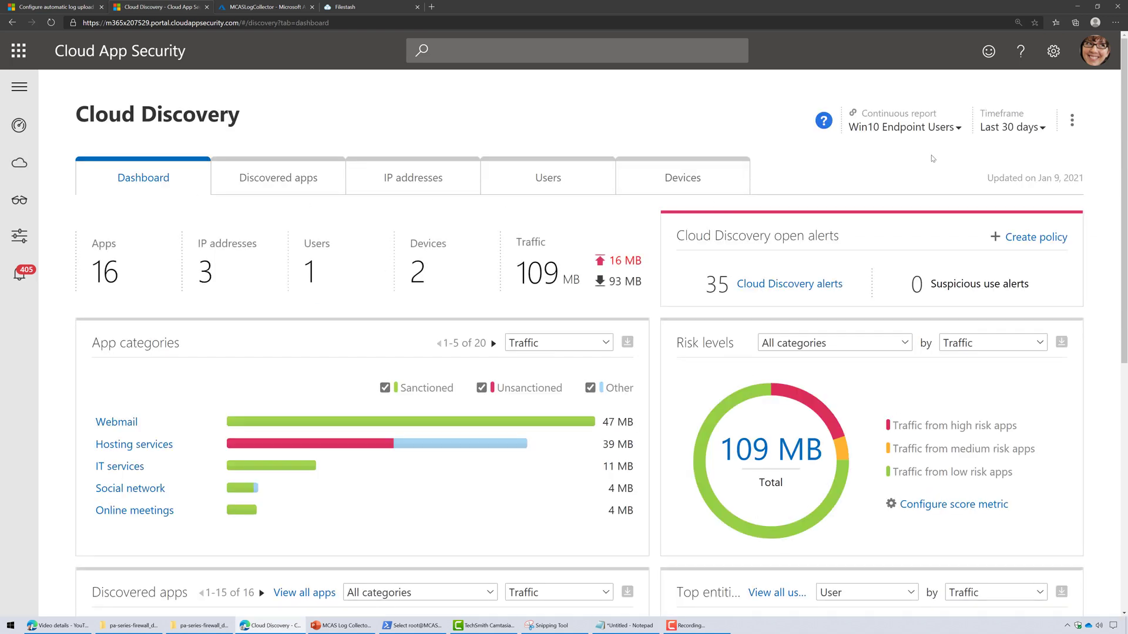
{"action": "left_click", "coordinate": [938, 128]}
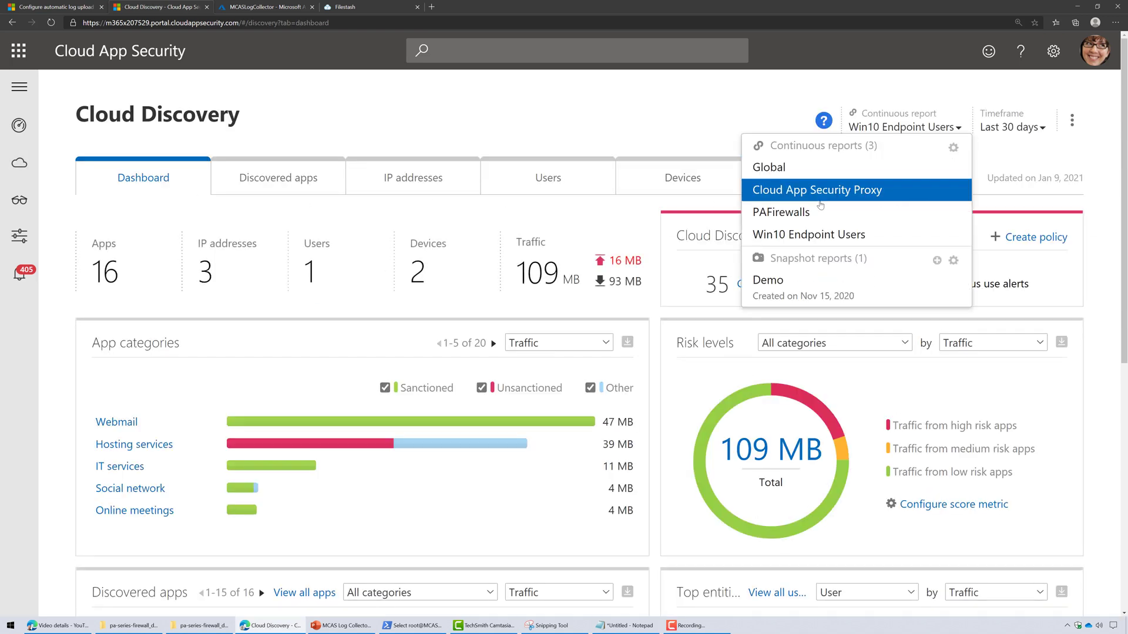
{"action": "left_click", "coordinate": [800, 212]}
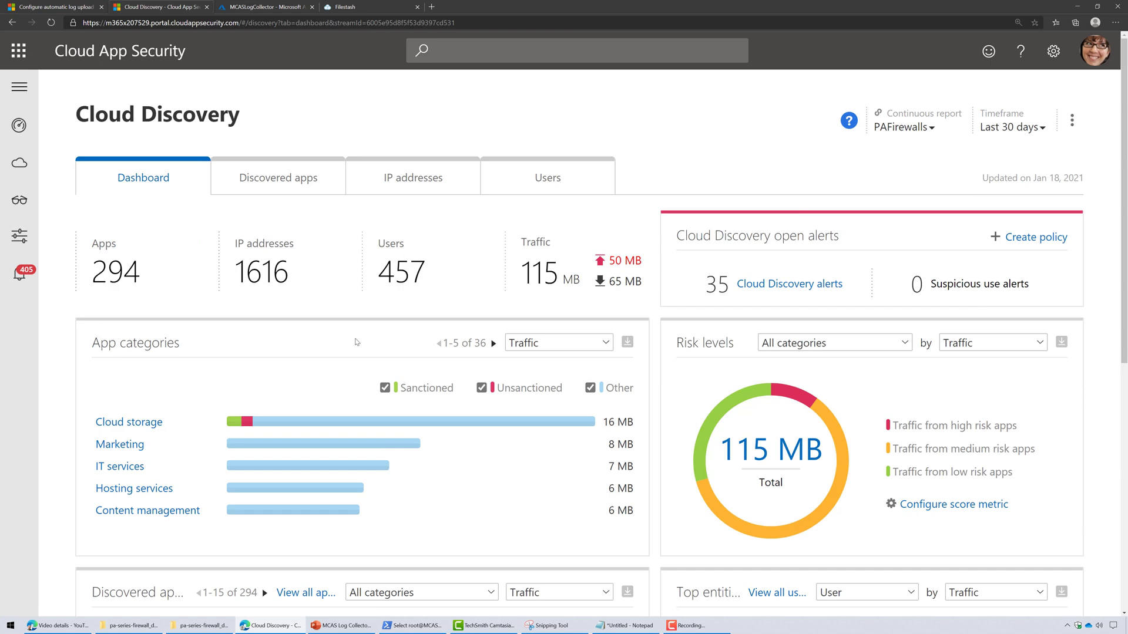
{"action": "left_click", "coordinate": [327, 183]}
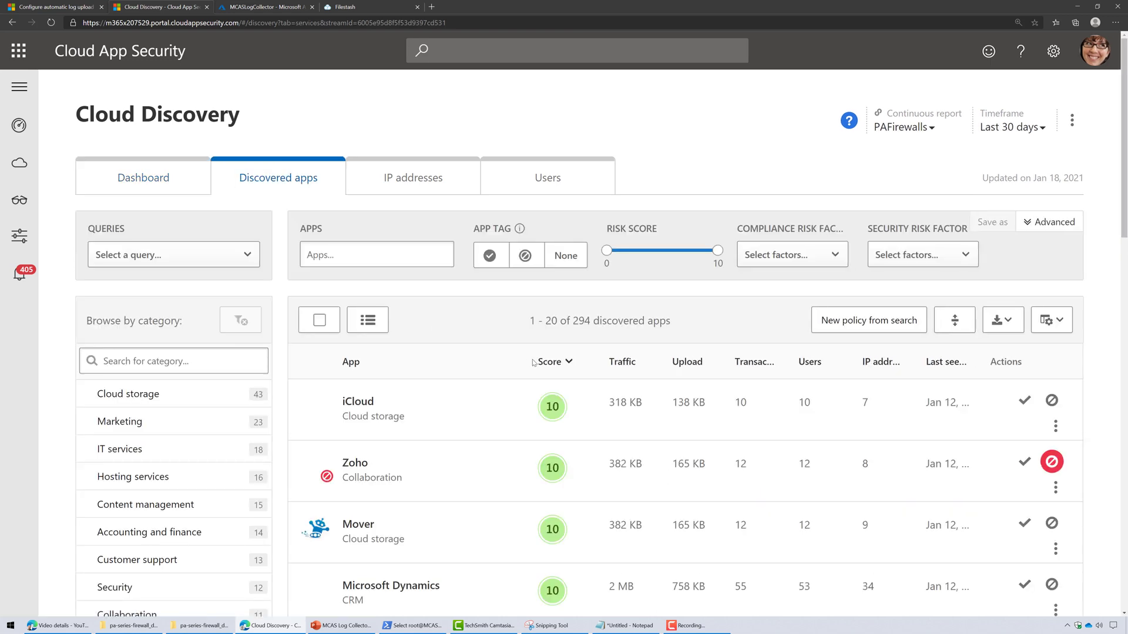
{"action": "scroll", "coordinate": [534, 366], "scroll_direction": "down", "scroll_amount": 6}
{"action": "scroll", "coordinate": [533, 363], "scroll_direction": "up", "scroll_amount": 8}
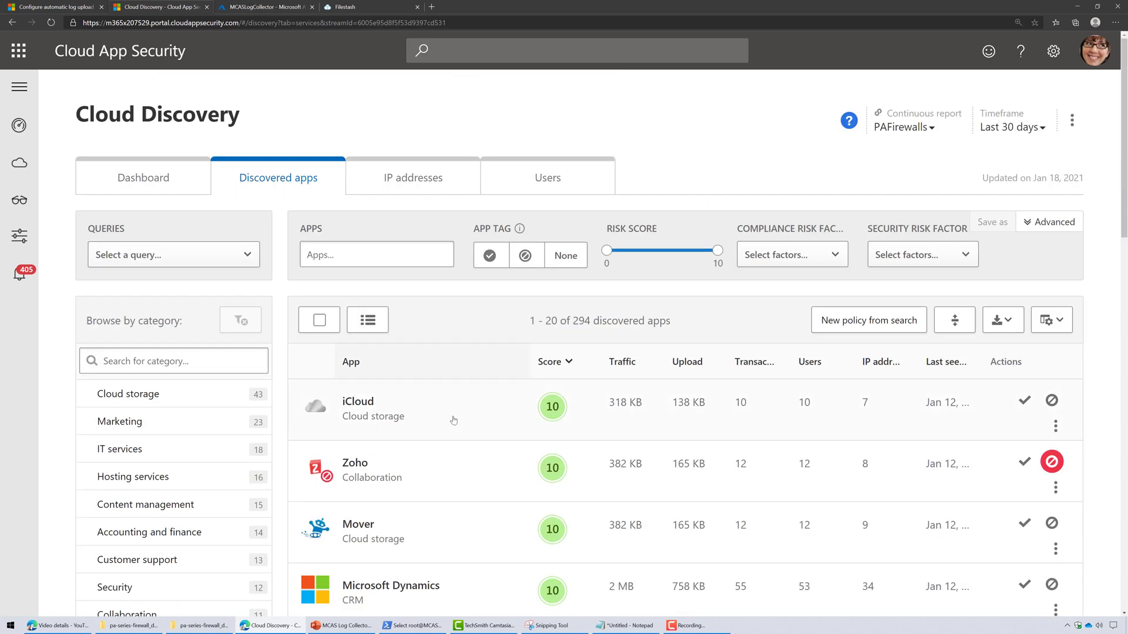
{"action": "left_click", "coordinate": [445, 421]}
{"action": "scroll", "coordinate": [546, 305], "scroll_direction": "up", "scroll_amount": 4}
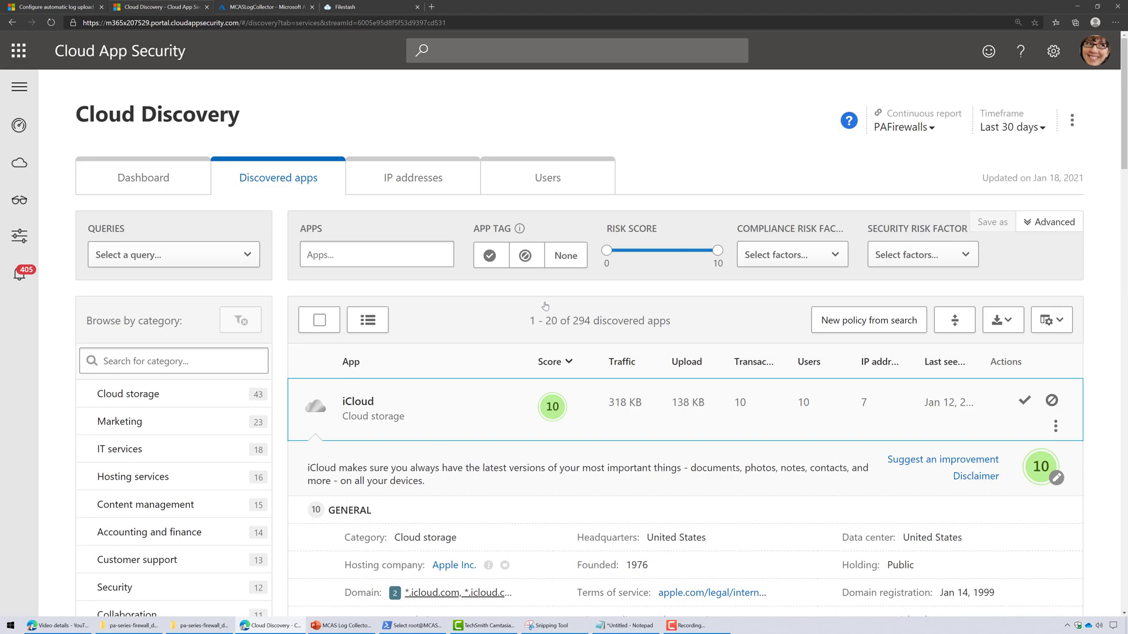
Confirm PAFirewalls in the Continuous reports settings, then open Discovered apps and its report list.
{"action": "left_click", "coordinate": [143, 186]}
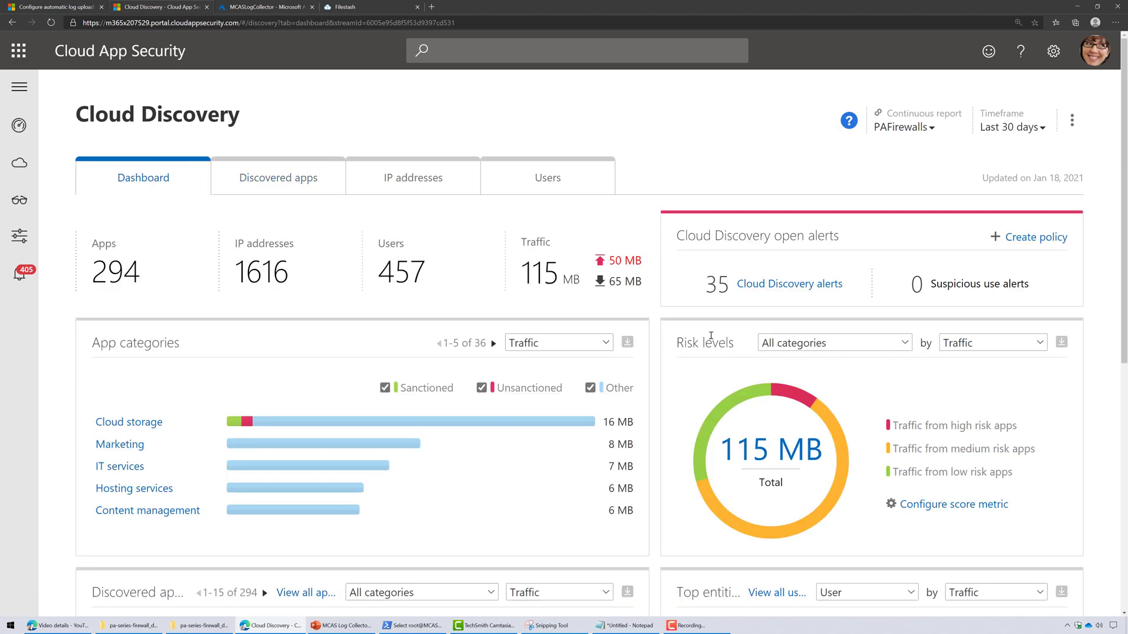
{"action": "left_click", "coordinate": [1053, 53]}
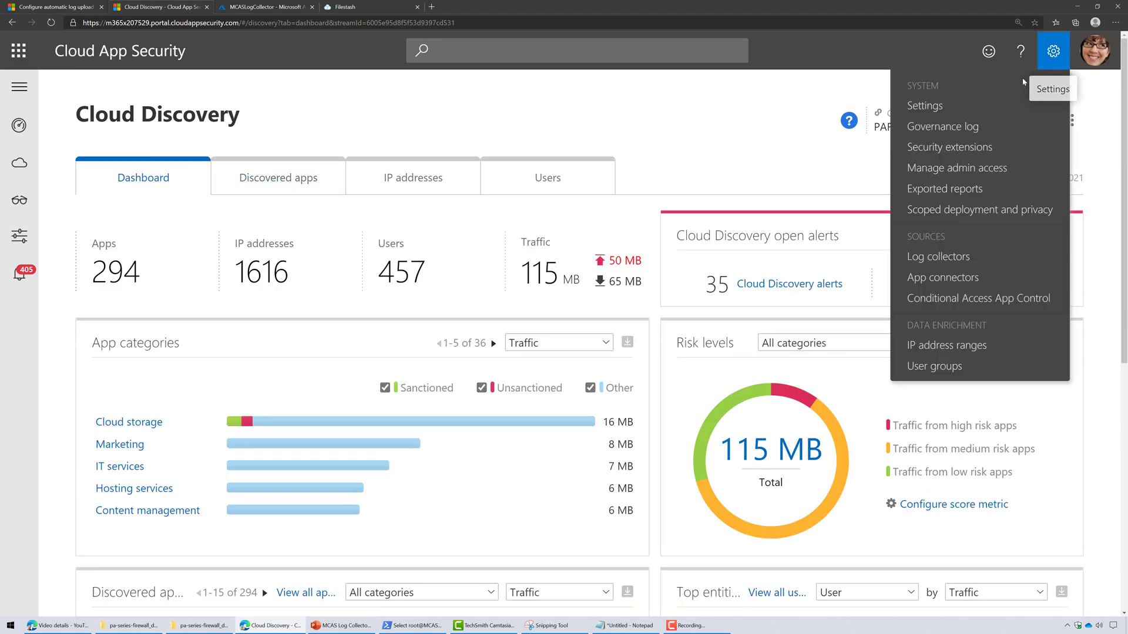
{"action": "left_click", "coordinate": [924, 106]}
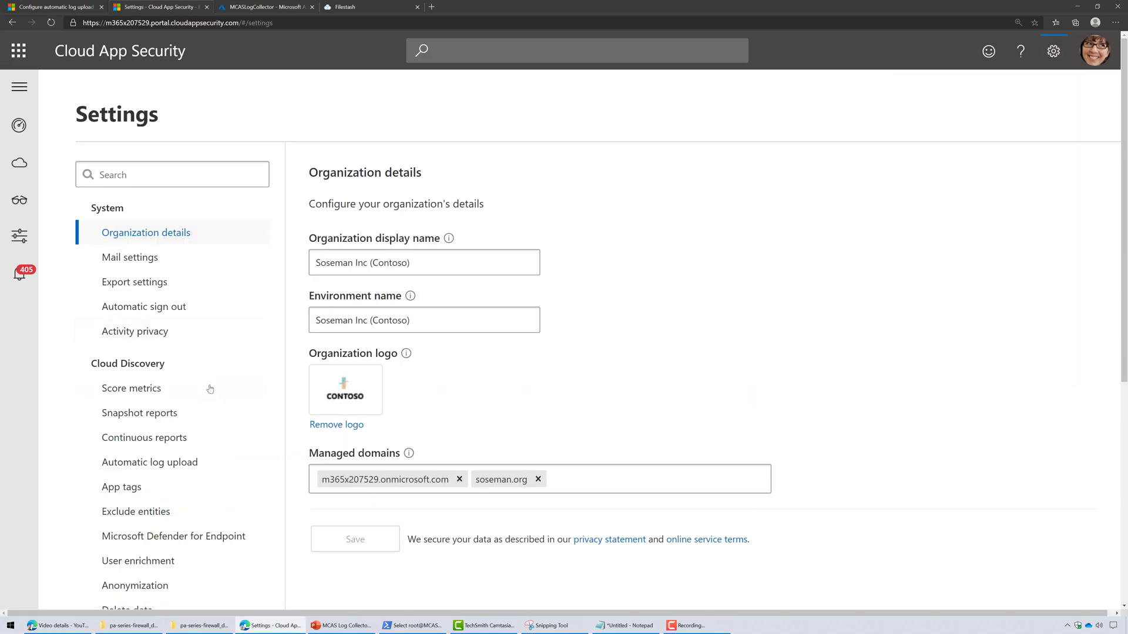
{"action": "left_click", "coordinate": [189, 444]}
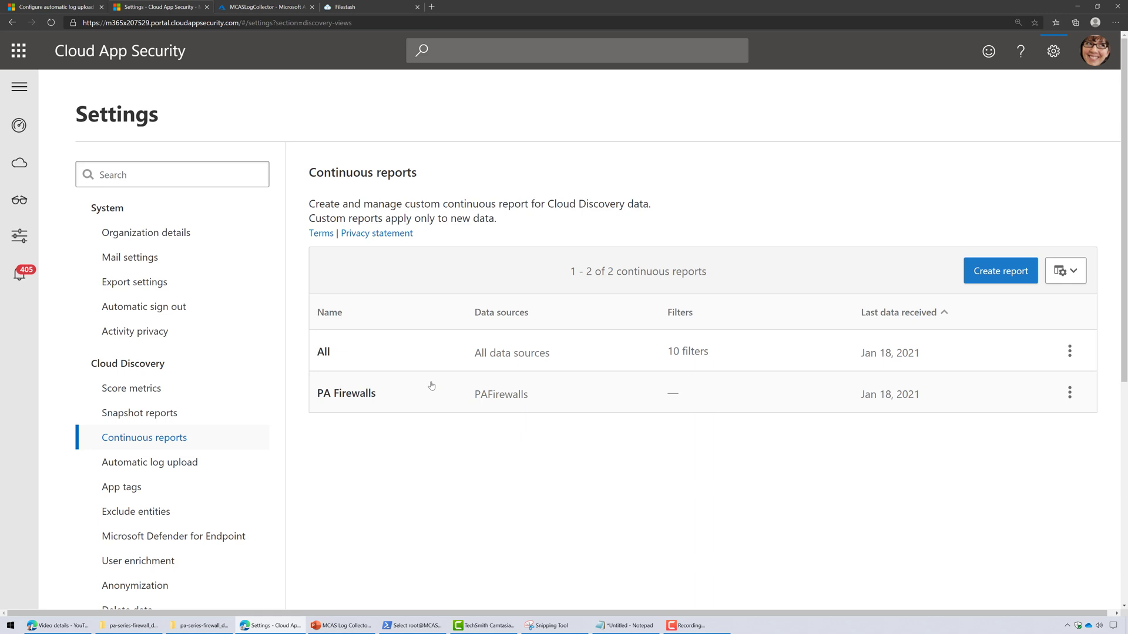
{"action": "mouse_move", "coordinate": [19, 163]}
{"action": "left_click", "coordinate": [106, 221]}
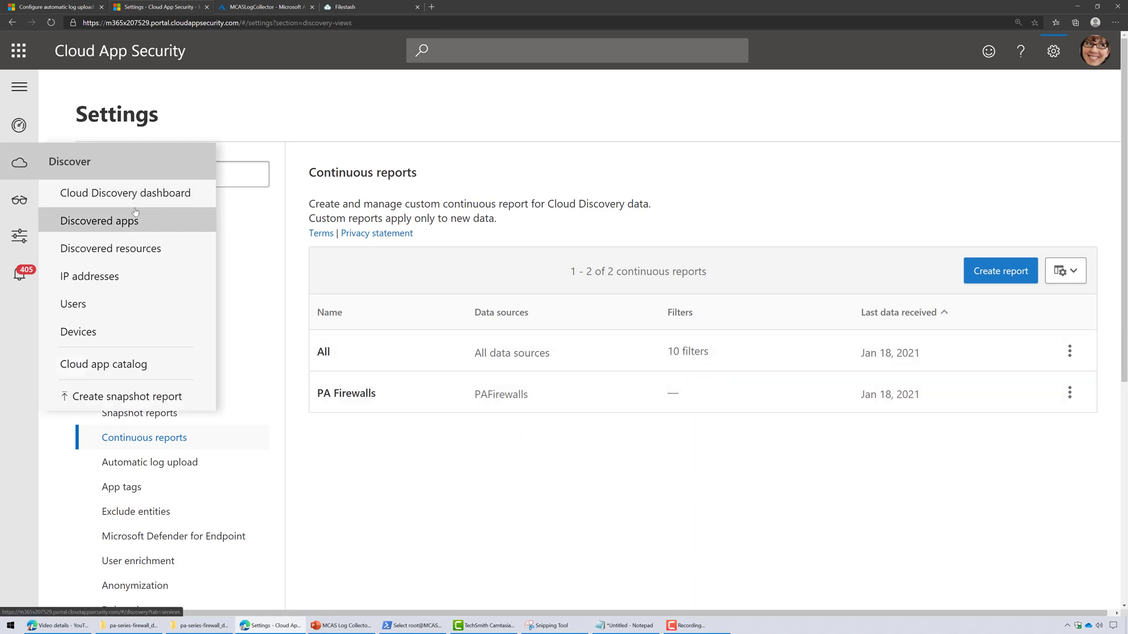
{"action": "left_click", "coordinate": [932, 134]}
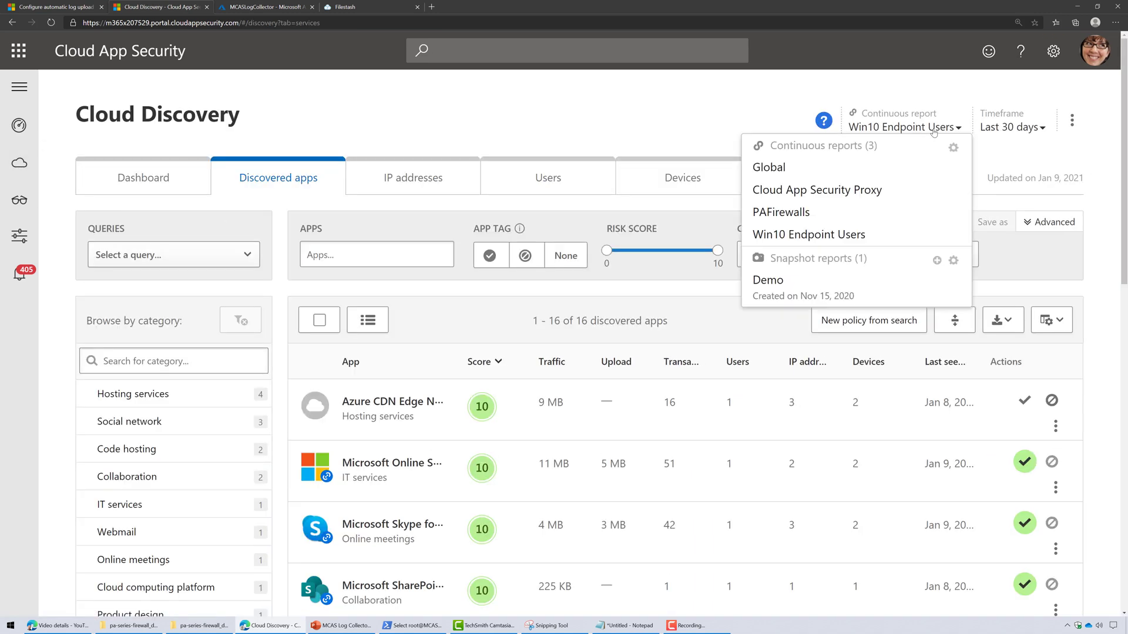
{"action": "left_click", "coordinate": [802, 212]}
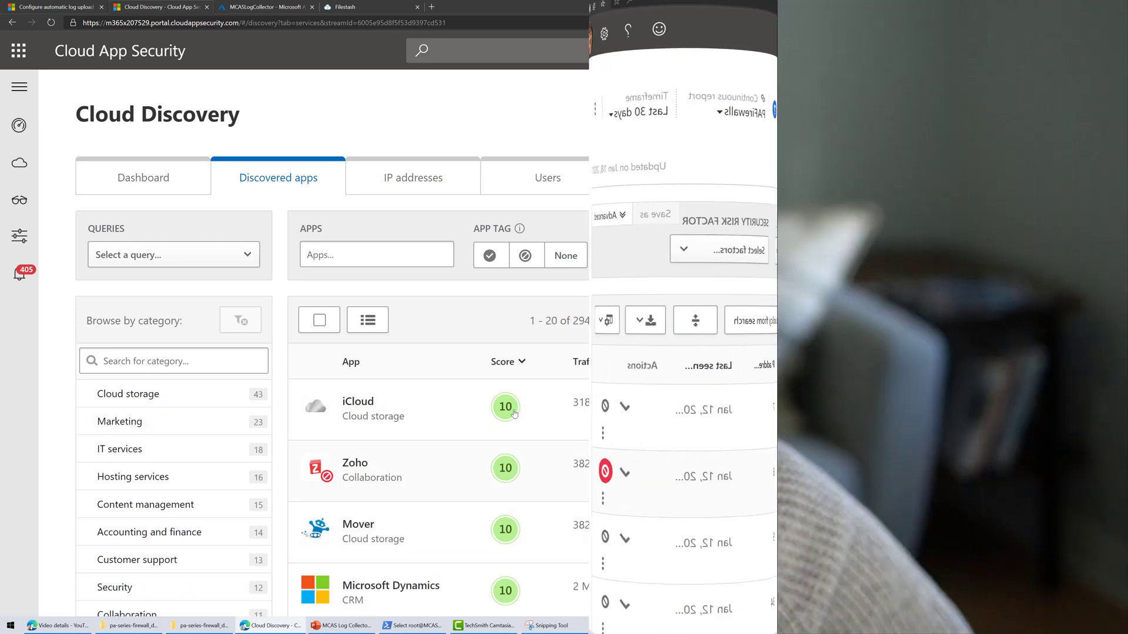